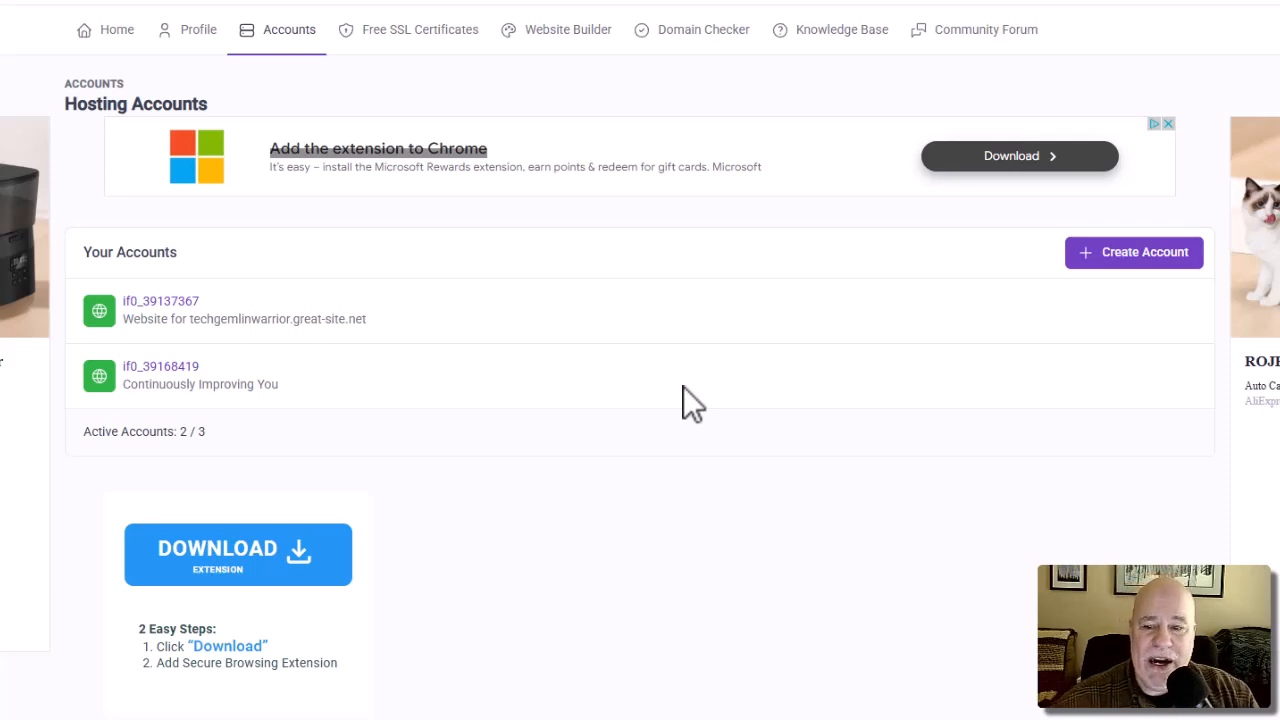
- Start creating a hosting account on the $0 InfinityFree plan and complete the human verification
{"action": "left_click", "coordinate": [1140, 275]}
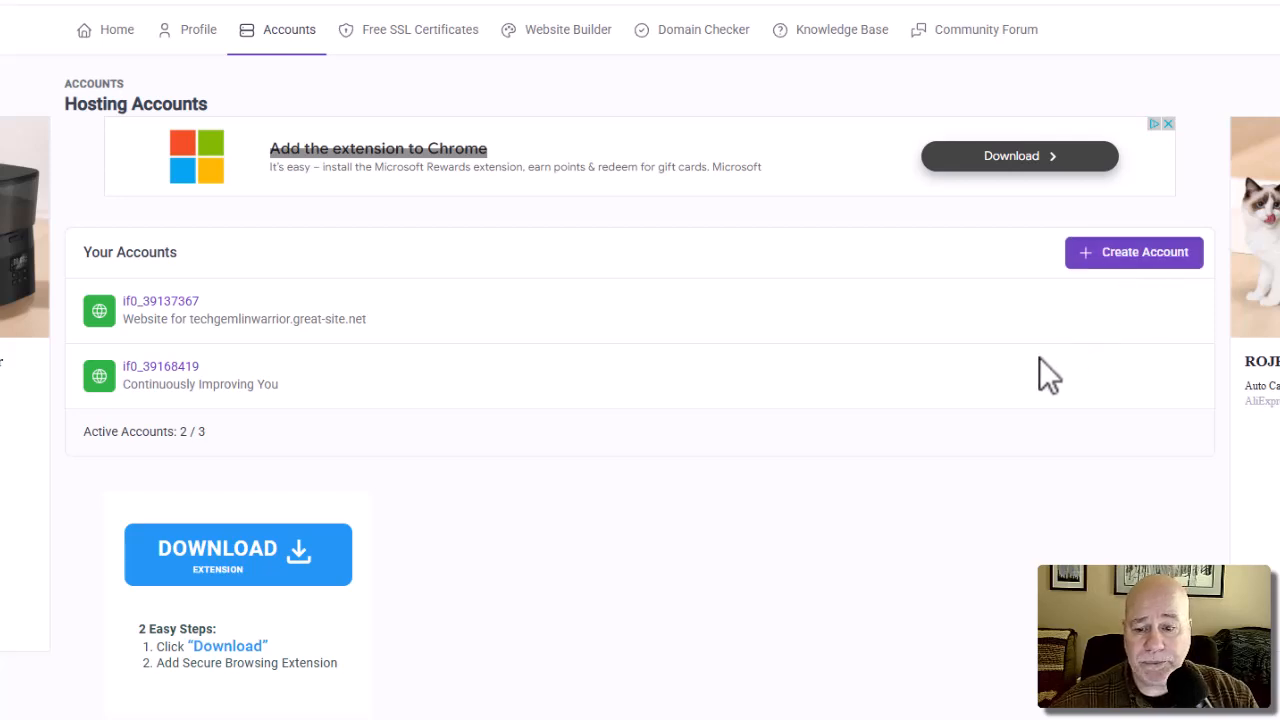
{"action": "scroll", "coordinate": [677, 399], "scroll_direction": "down", "scroll_amount": 3}
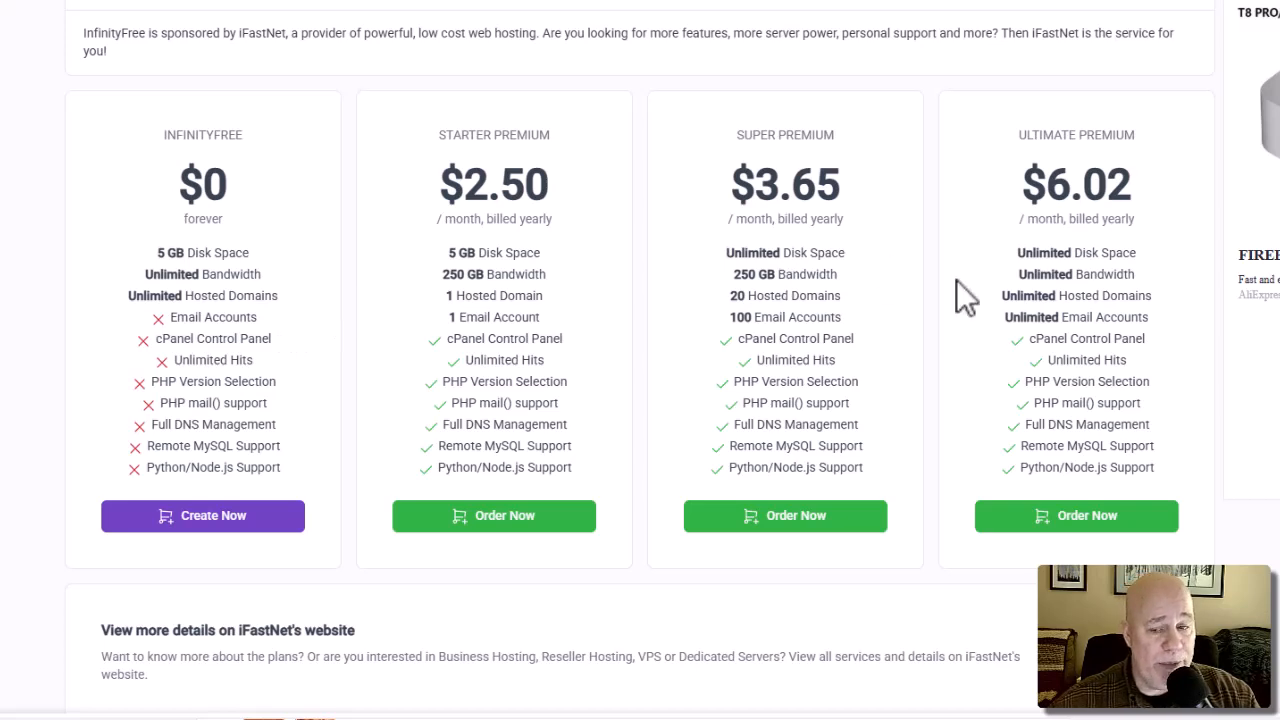
{"action": "left_click", "coordinate": [160, 528]}
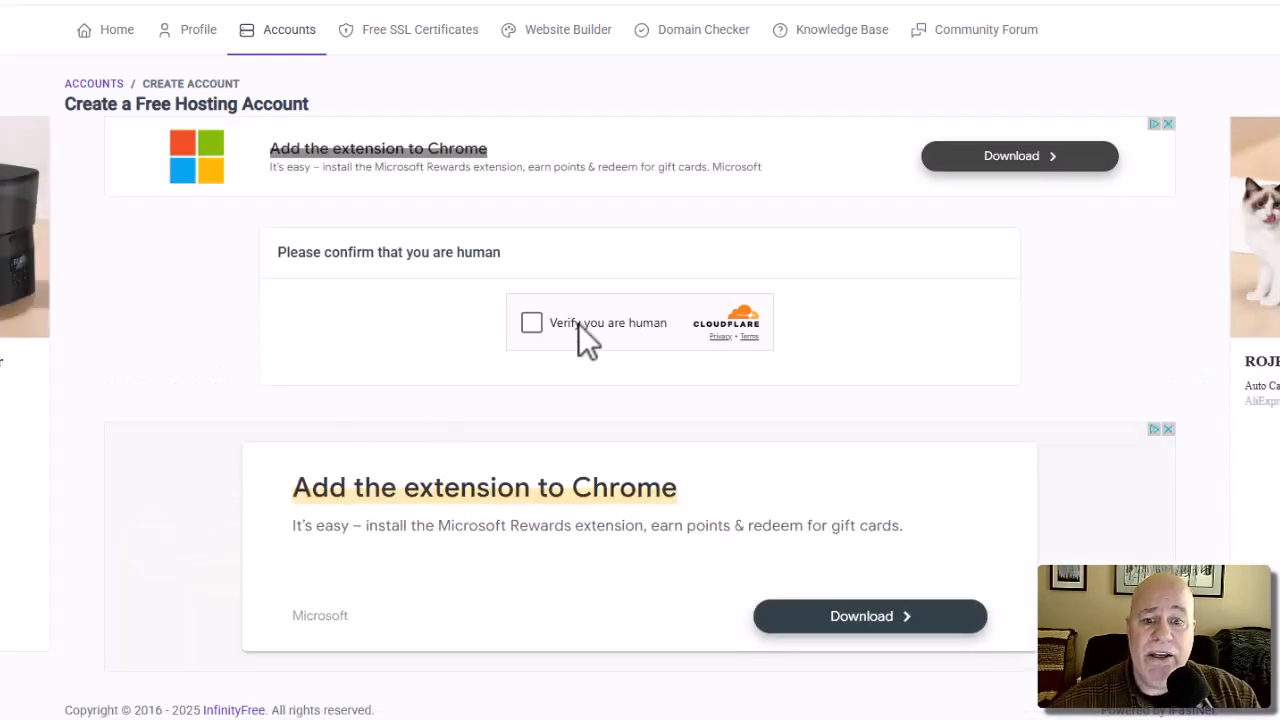
{"action": "left_click", "coordinate": [531, 323]}
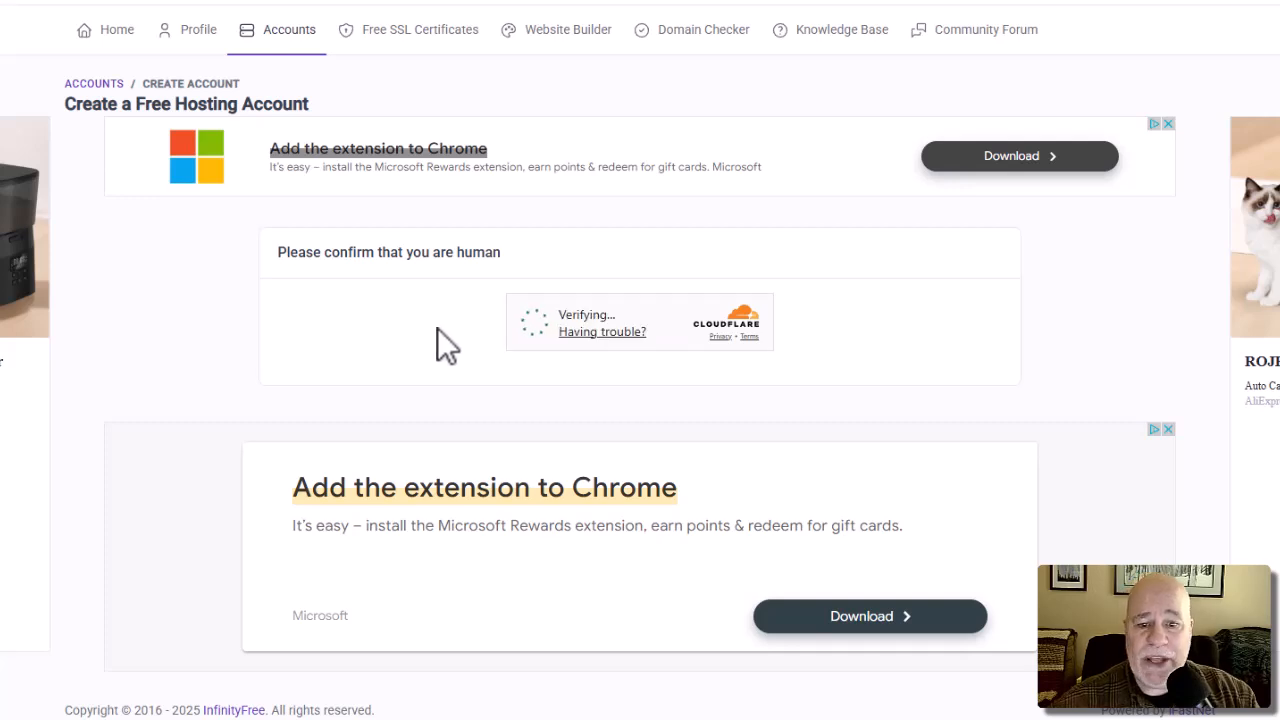
{"action": "left_click", "coordinate": [531, 322]}
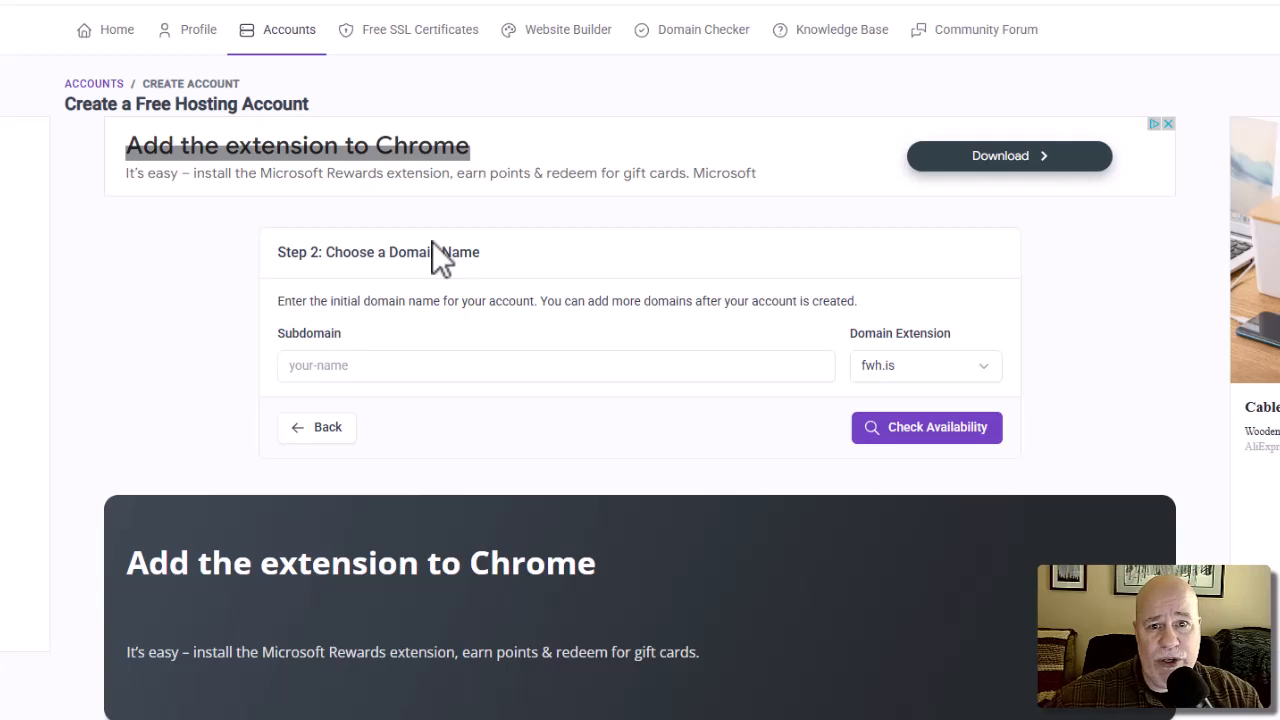
- Enter continuouslyimprovingyou as the subdomain for the new hosting account
{"action": "left_click", "coordinate": [396, 368]}
{"action": "type", "text": "Contin"}
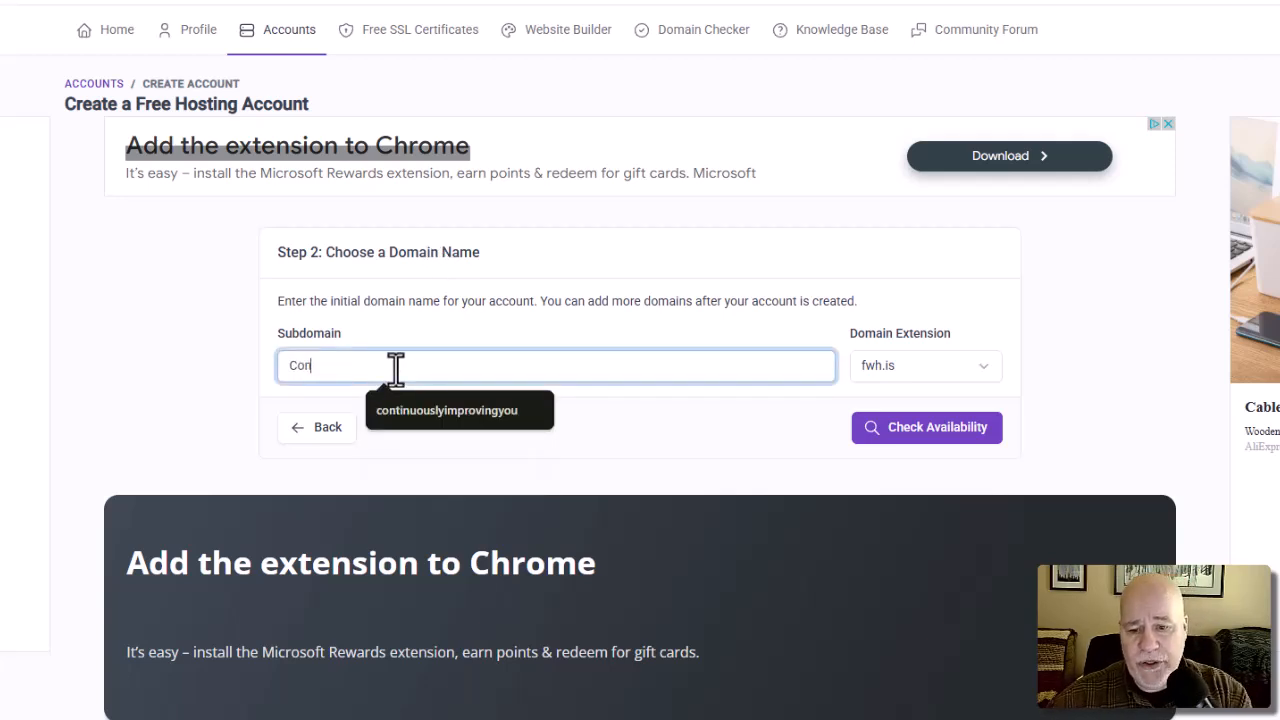
{"action": "key", "text": "BackSpace"}
{"action": "key", "text": "BackSpace"}
{"action": "key", "text": "BackSpace"}
{"action": "key", "text": "BackSpace"}
{"action": "key", "text": "BackSpace"}
{"action": "key", "text": "BackSpace"}
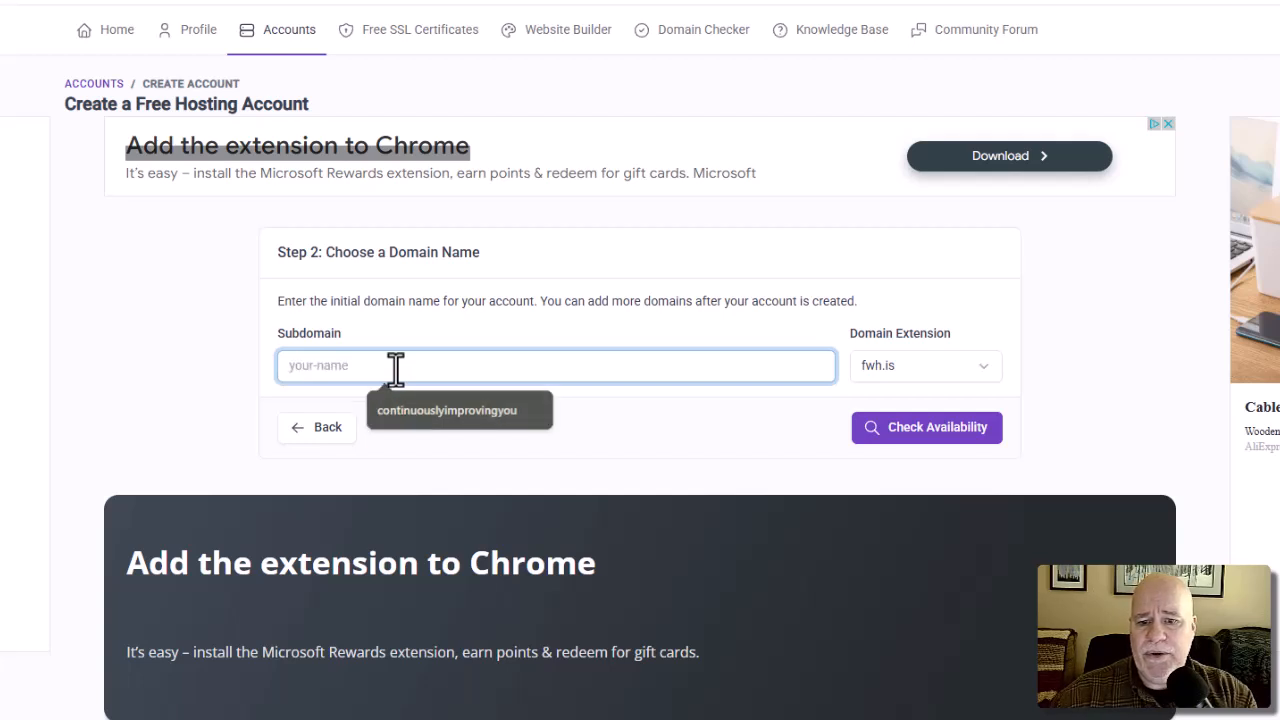
{"action": "type", "text": "con"}
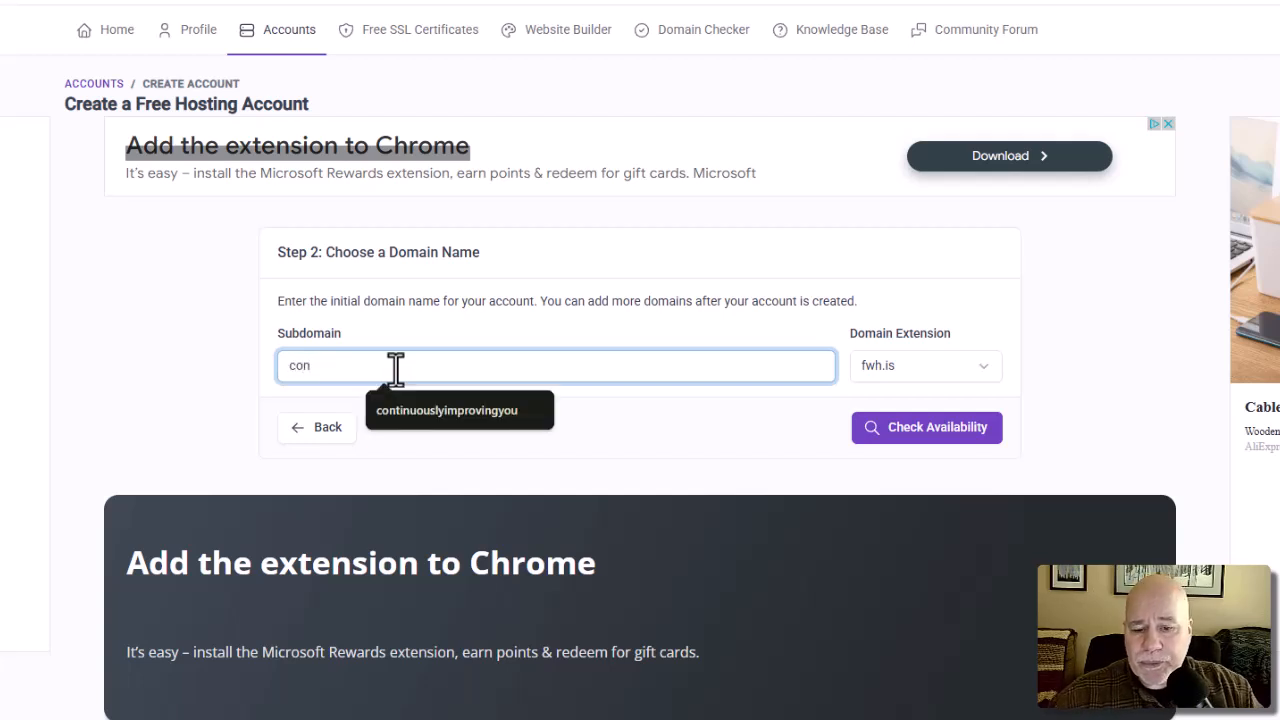
{"action": "left_click", "coordinate": [503, 413]}
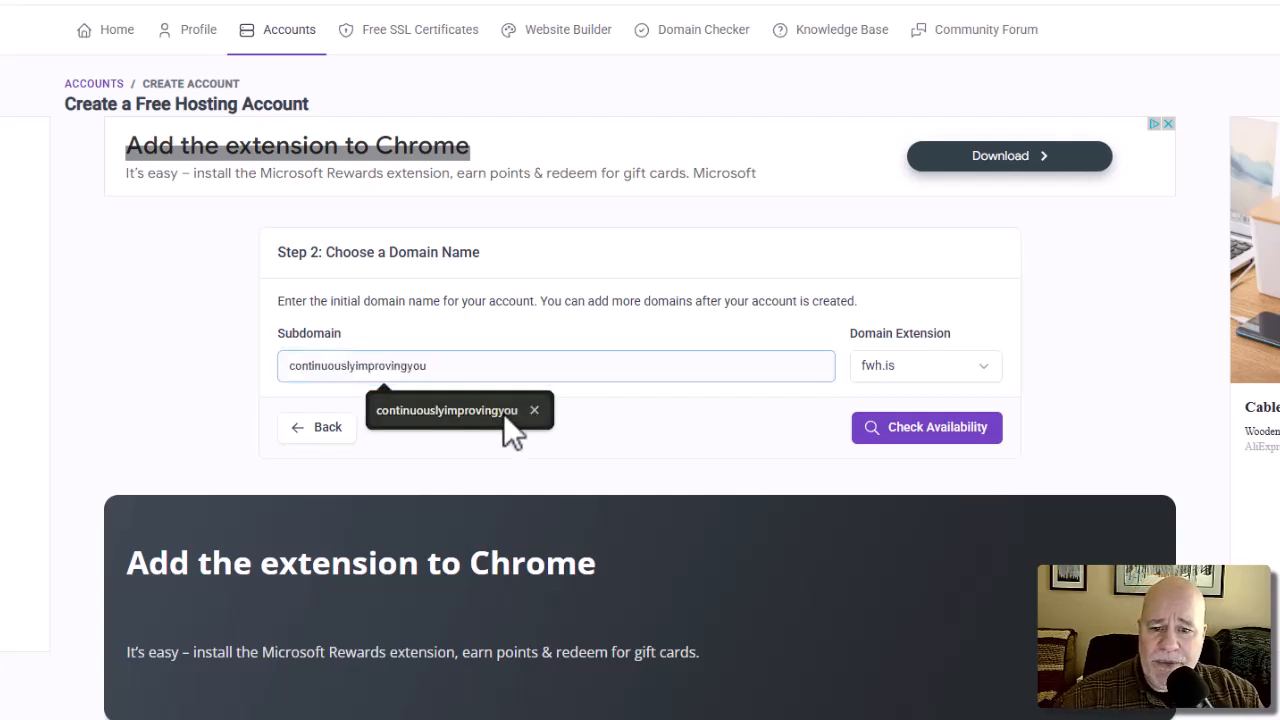
- Set the domain extension to infinityfreeapp.com and check the subdomain's availability
{"action": "left_click", "coordinate": [950, 366]}
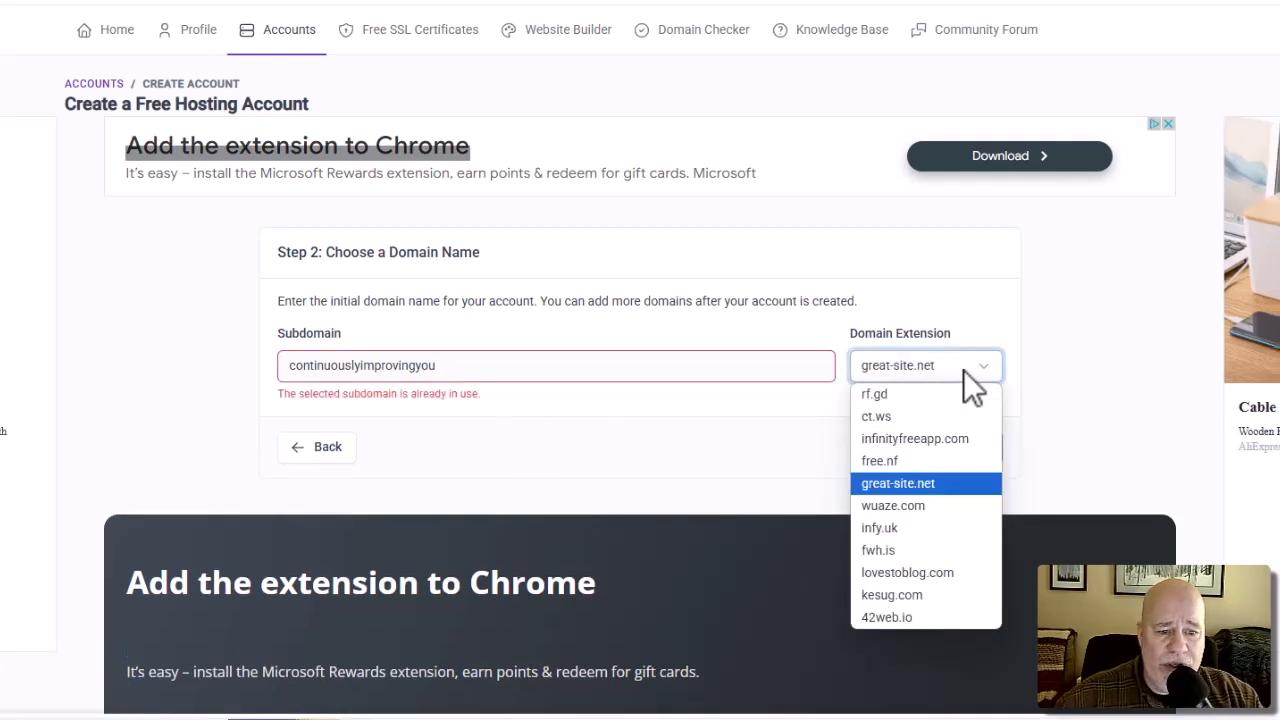
{"action": "left_click", "coordinate": [955, 440]}
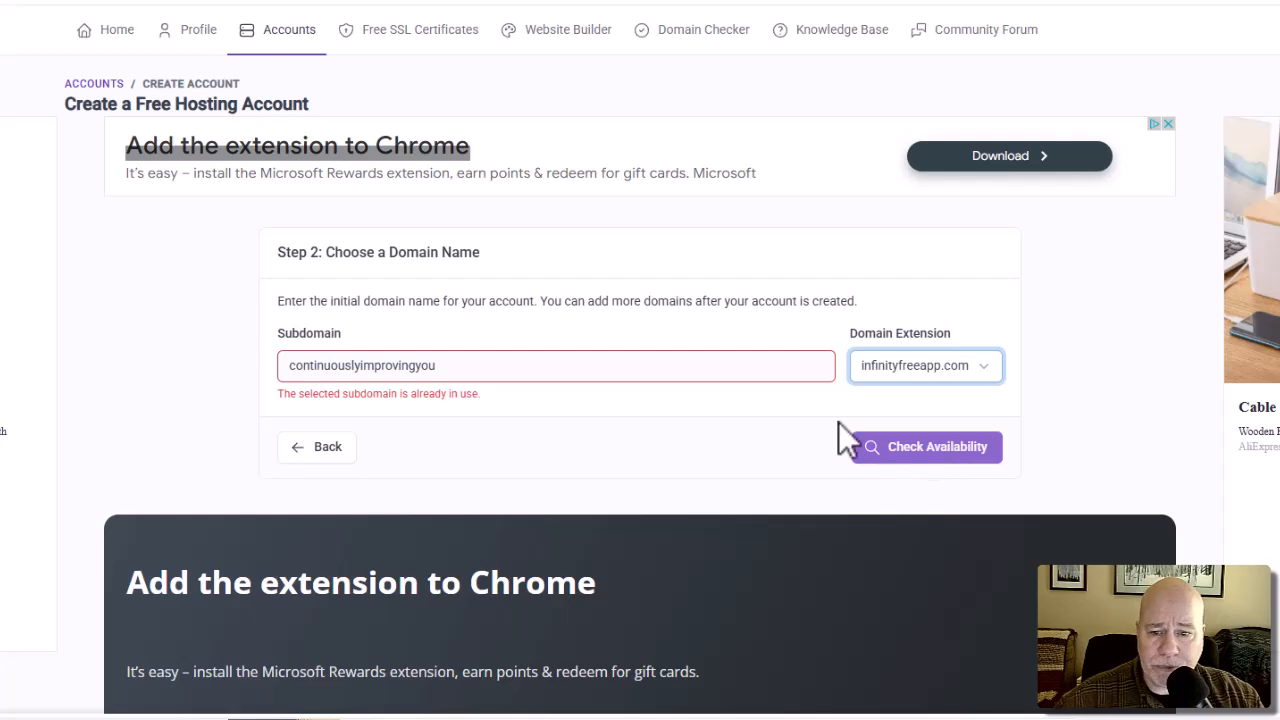
{"action": "left_click", "coordinate": [900, 446]}
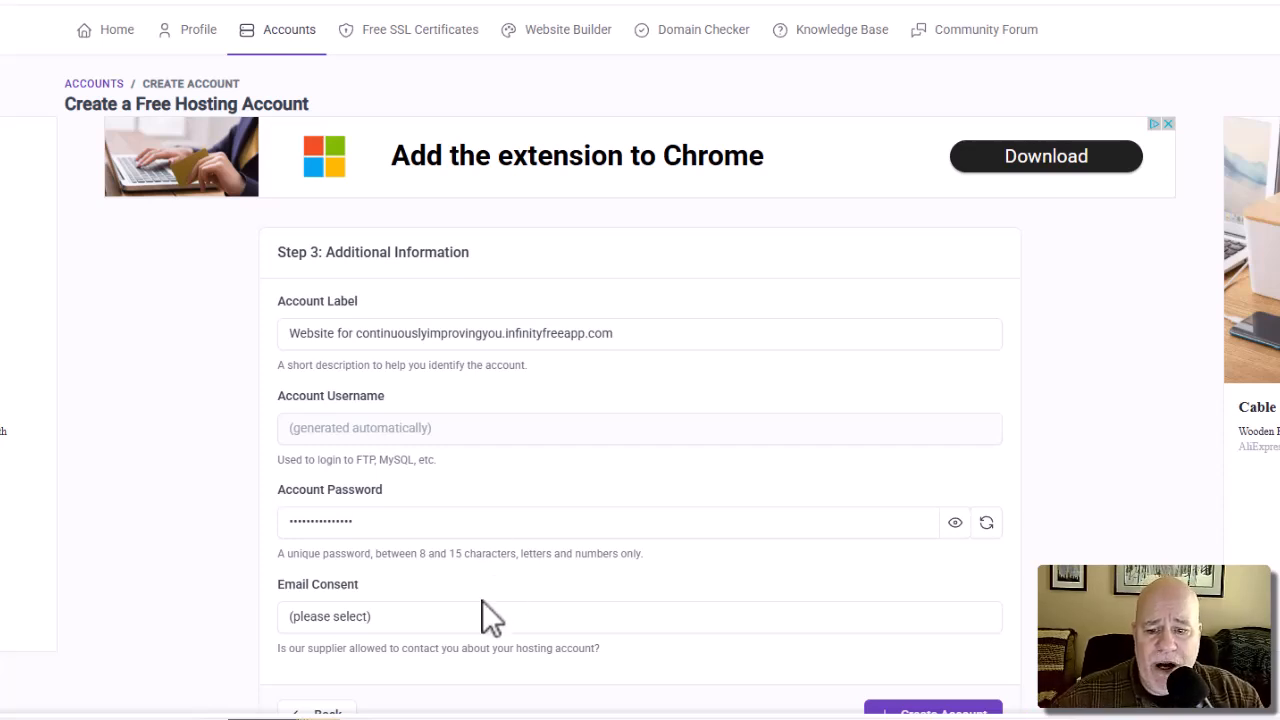
- Set the email consent to "I Approve" and submit the account creation form
{"action": "left_click", "coordinate": [453, 624]}
{"action": "scroll", "coordinate": [454, 624], "scroll_direction": "down", "scroll_amount": 1}
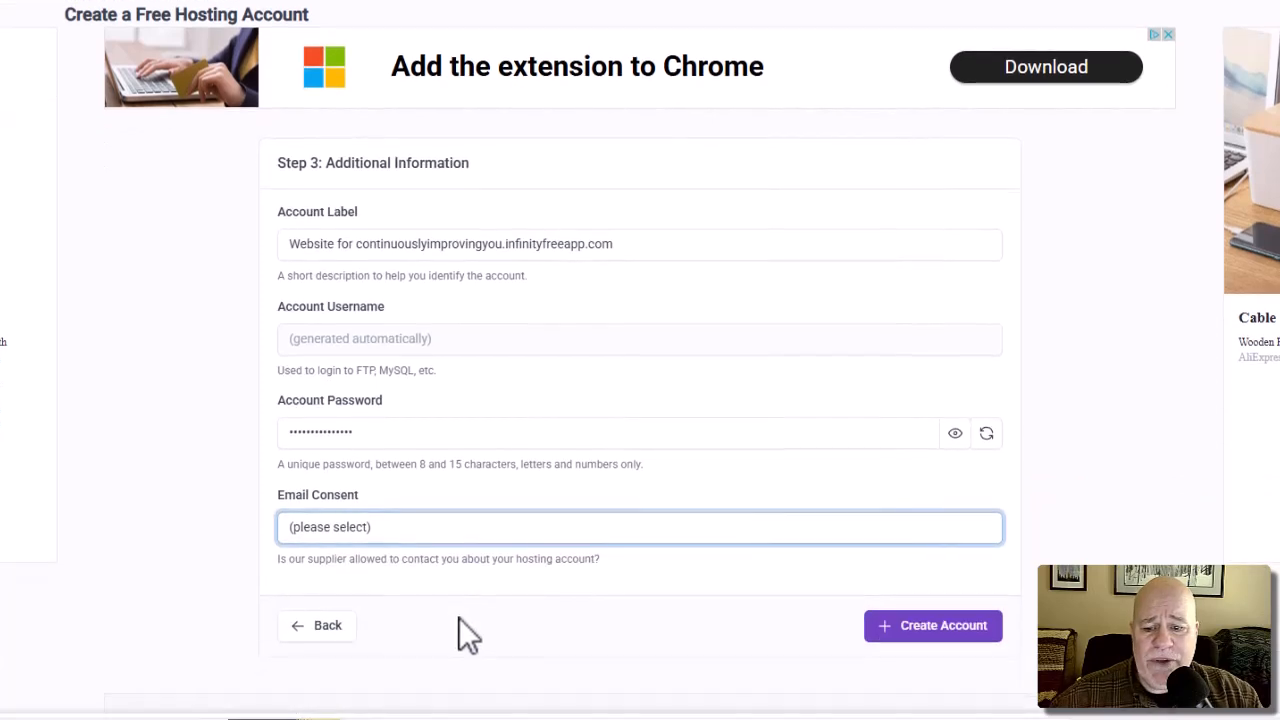
{"action": "left_click", "coordinate": [442, 537]}
{"action": "left_click", "coordinate": [420, 580]}
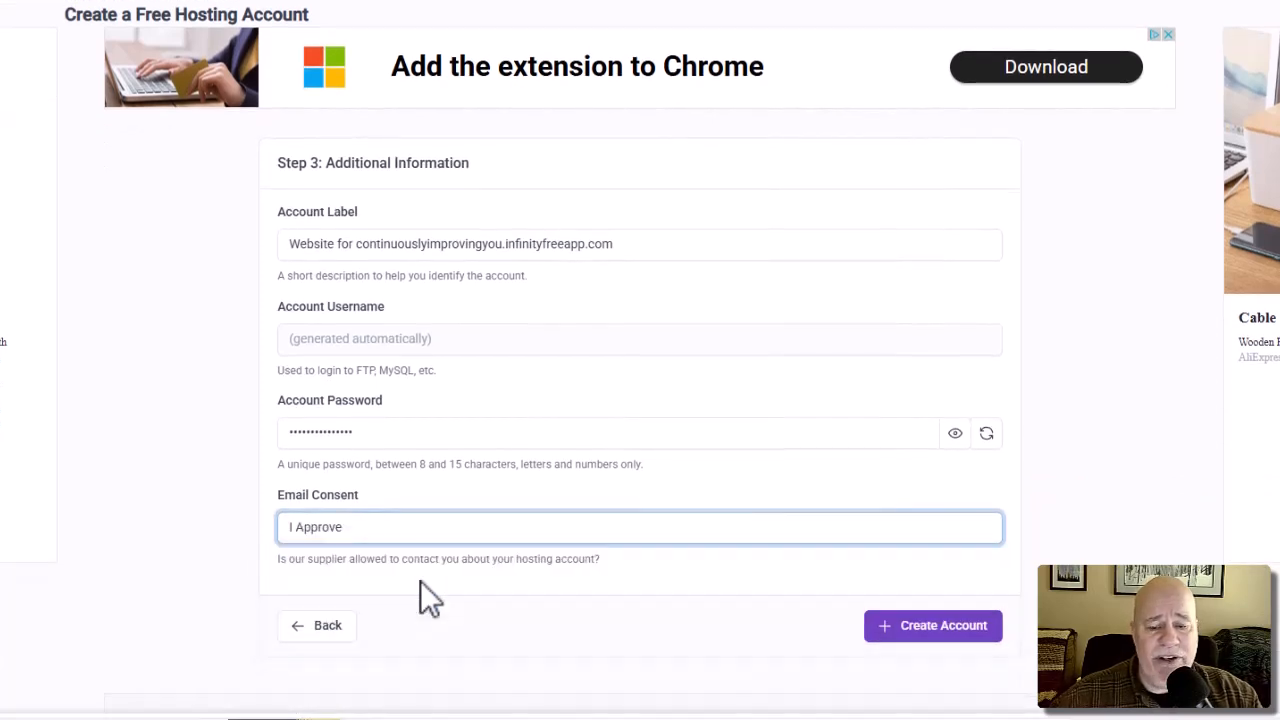
{"action": "left_click", "coordinate": [934, 635]}
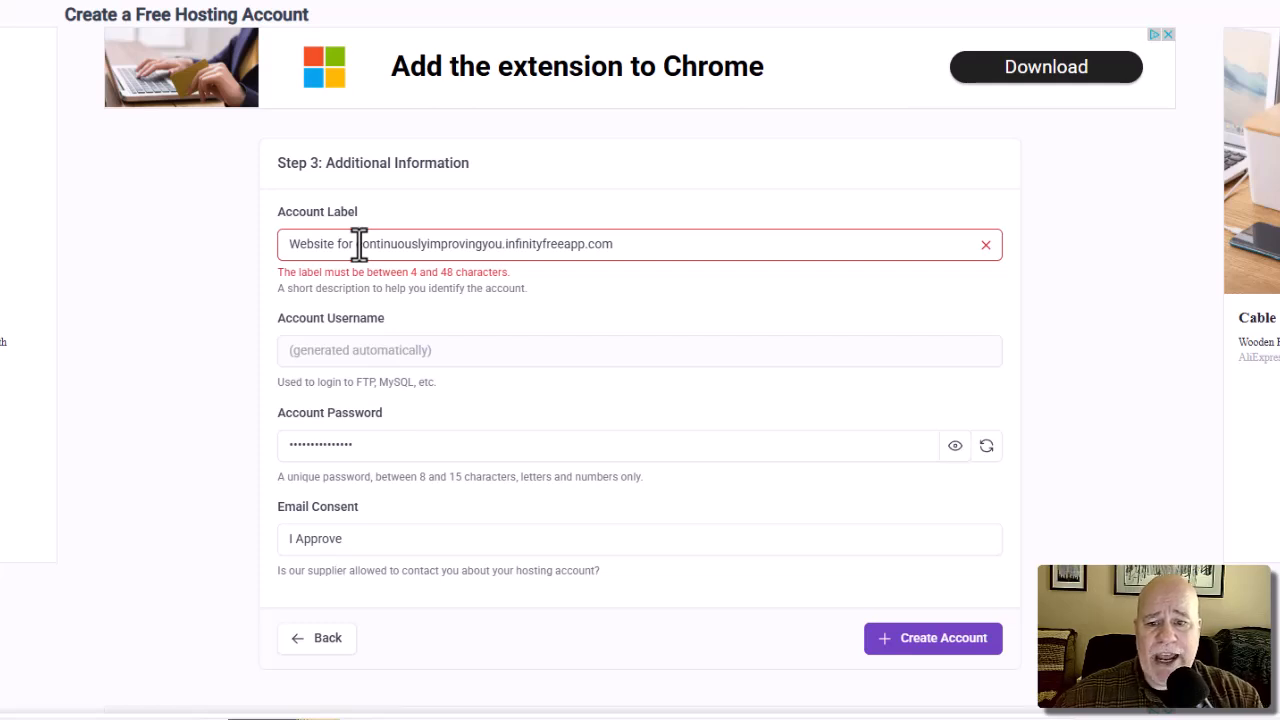
- Replace the account label with "Continuously Improving You" and create the account
{"action": "left_click", "coordinate": [663, 250]}
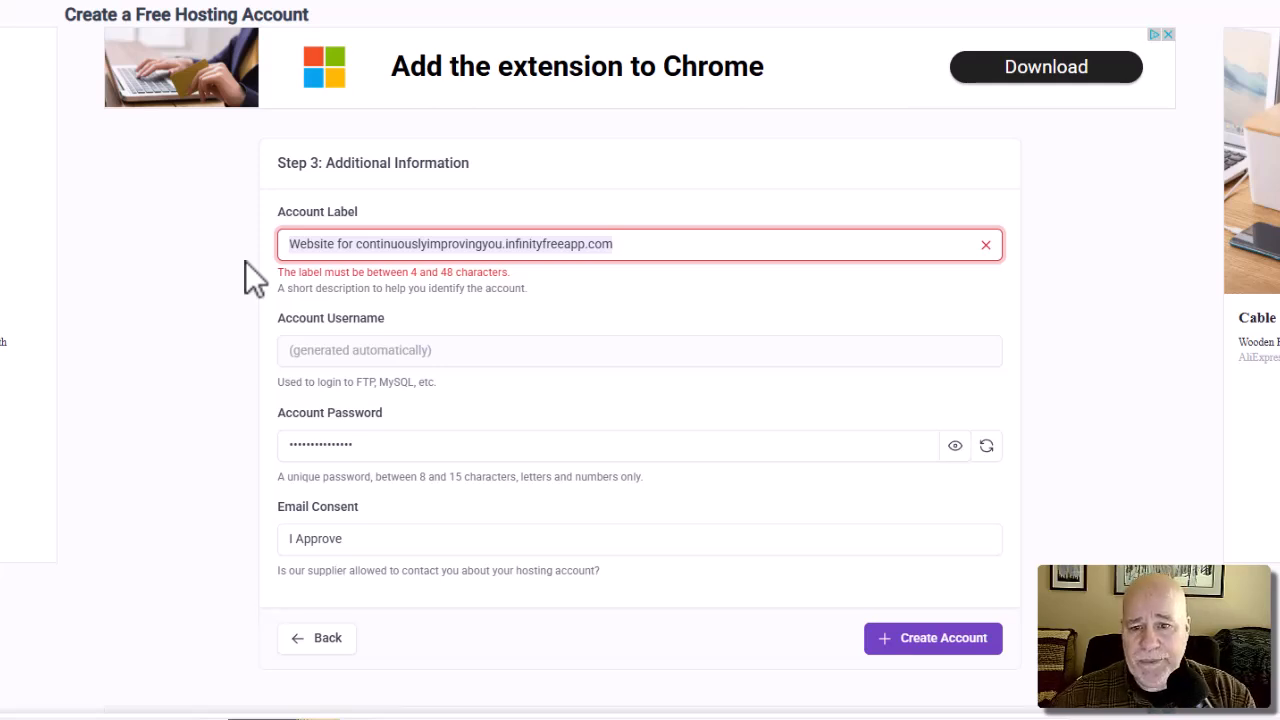
{"action": "type", "text": "Continou"}
{"action": "key", "text": "BackSpace"}
{"action": "key", "text": "BackSpace"}
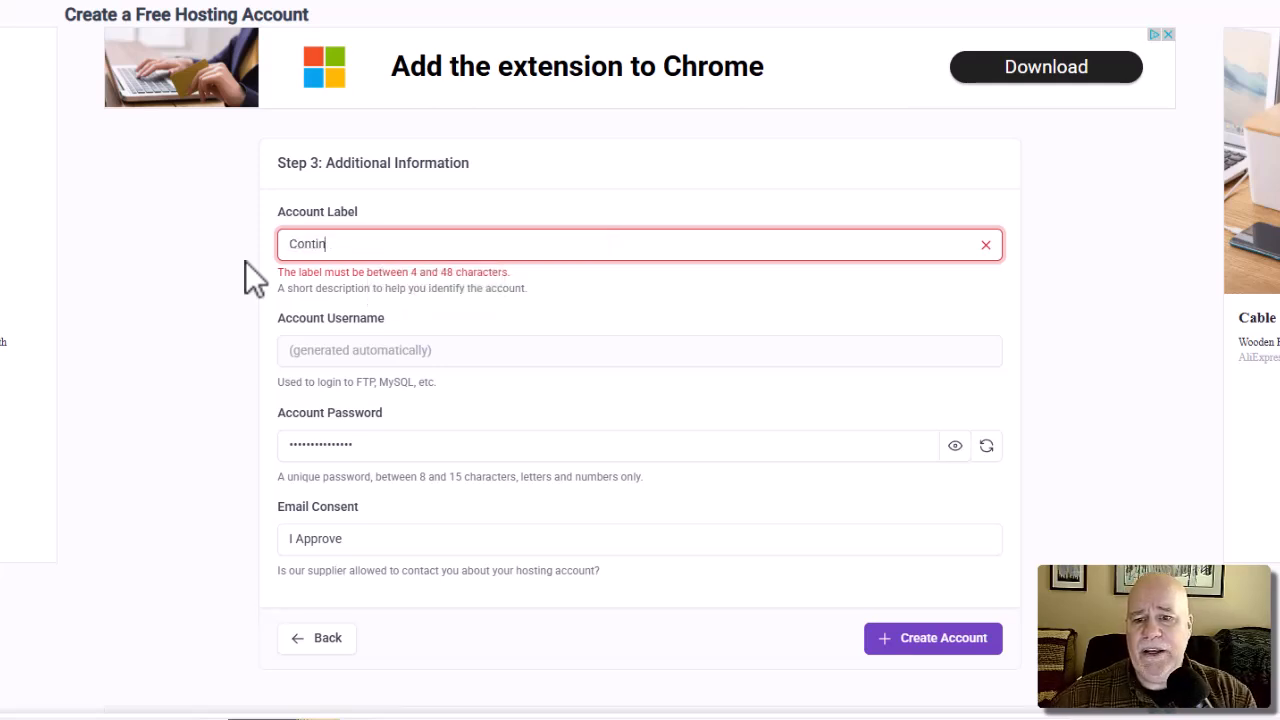
{"action": "type", "text": "uously Impro9"}
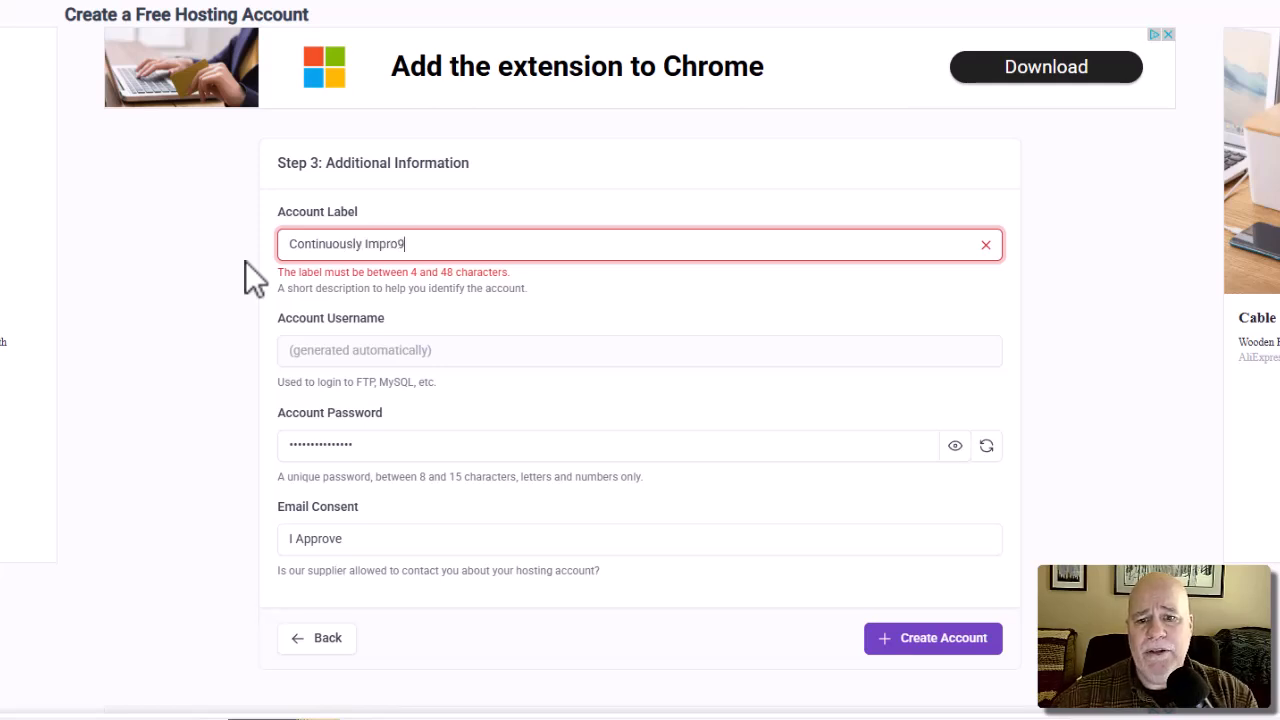
{"action": "key", "text": "BackSpace"}
{"action": "type", "text": "ving You"}
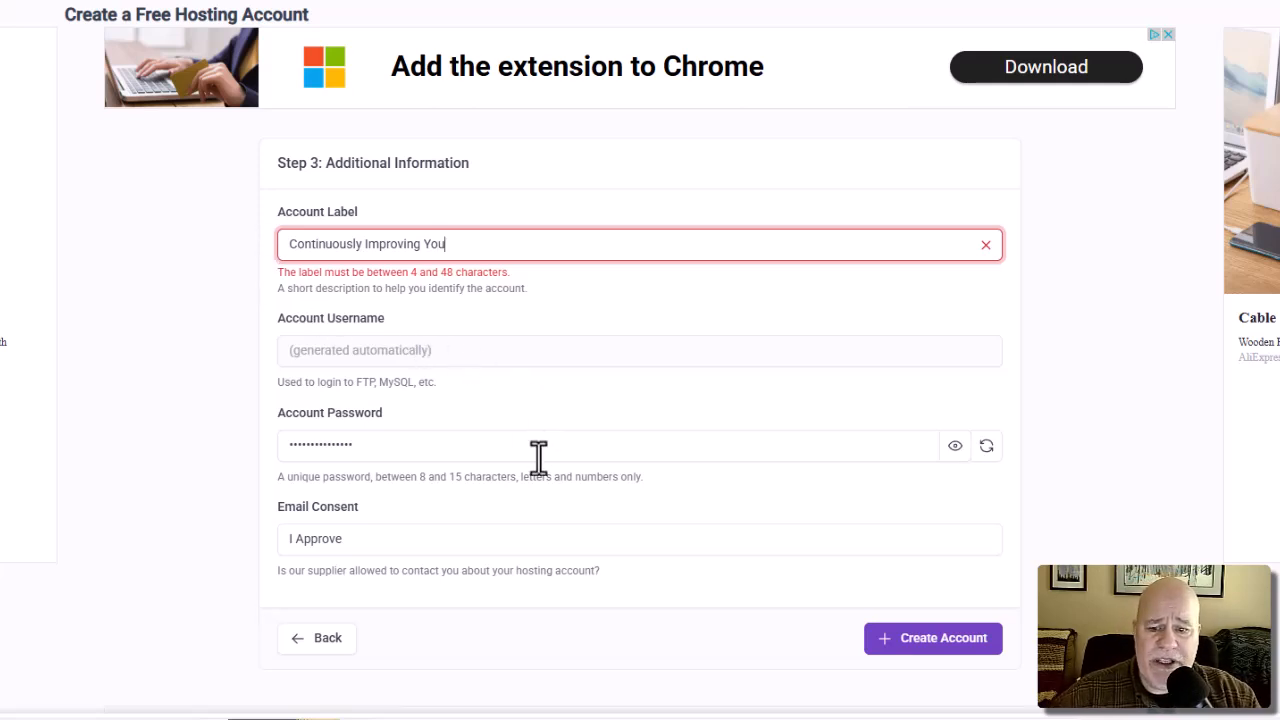
{"action": "left_click", "coordinate": [950, 640]}
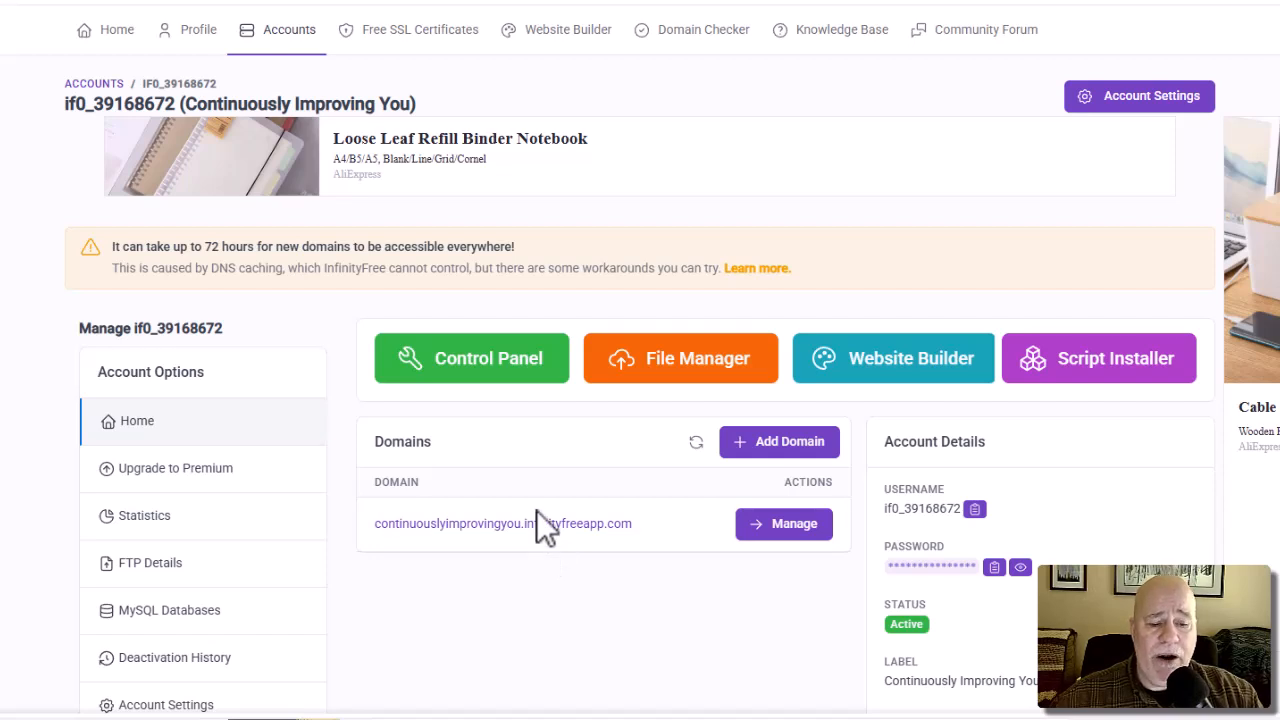
- Add continuouslyimprovingyou.com to the account as a custom domain with a new directory and submit it for verification
{"action": "left_click", "coordinate": [806, 462]}
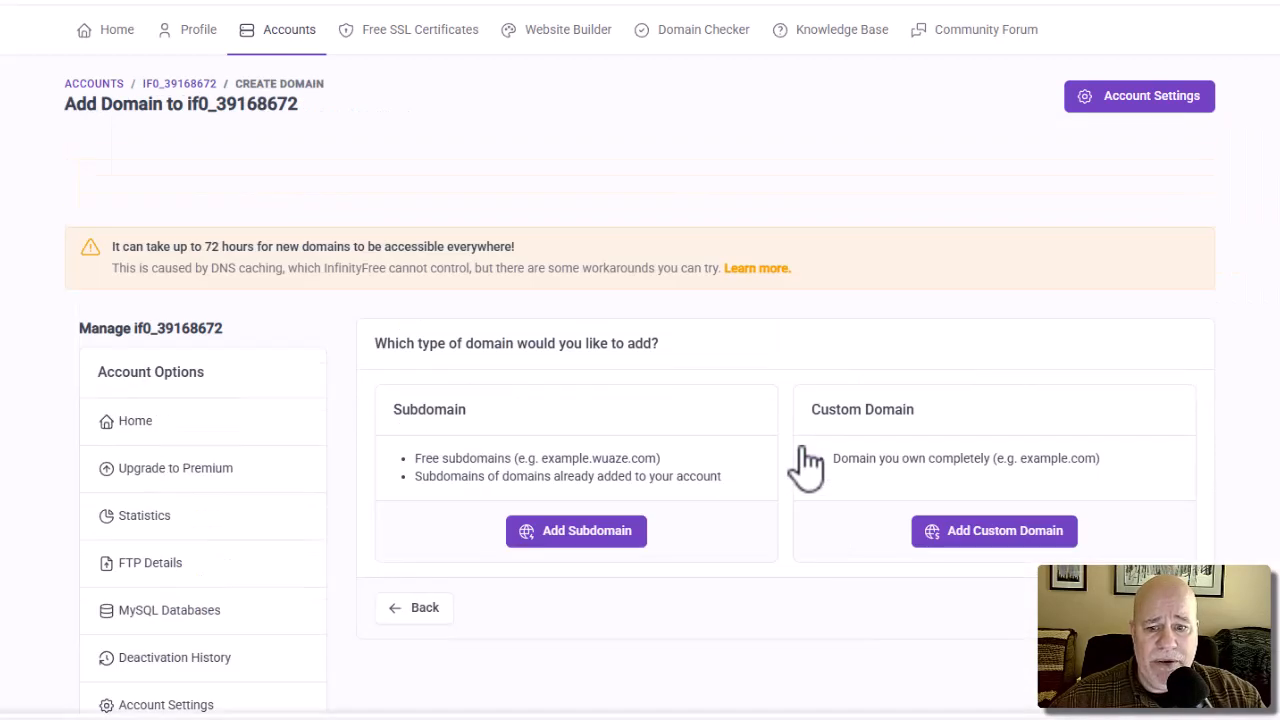
{"action": "left_click", "coordinate": [1010, 545]}
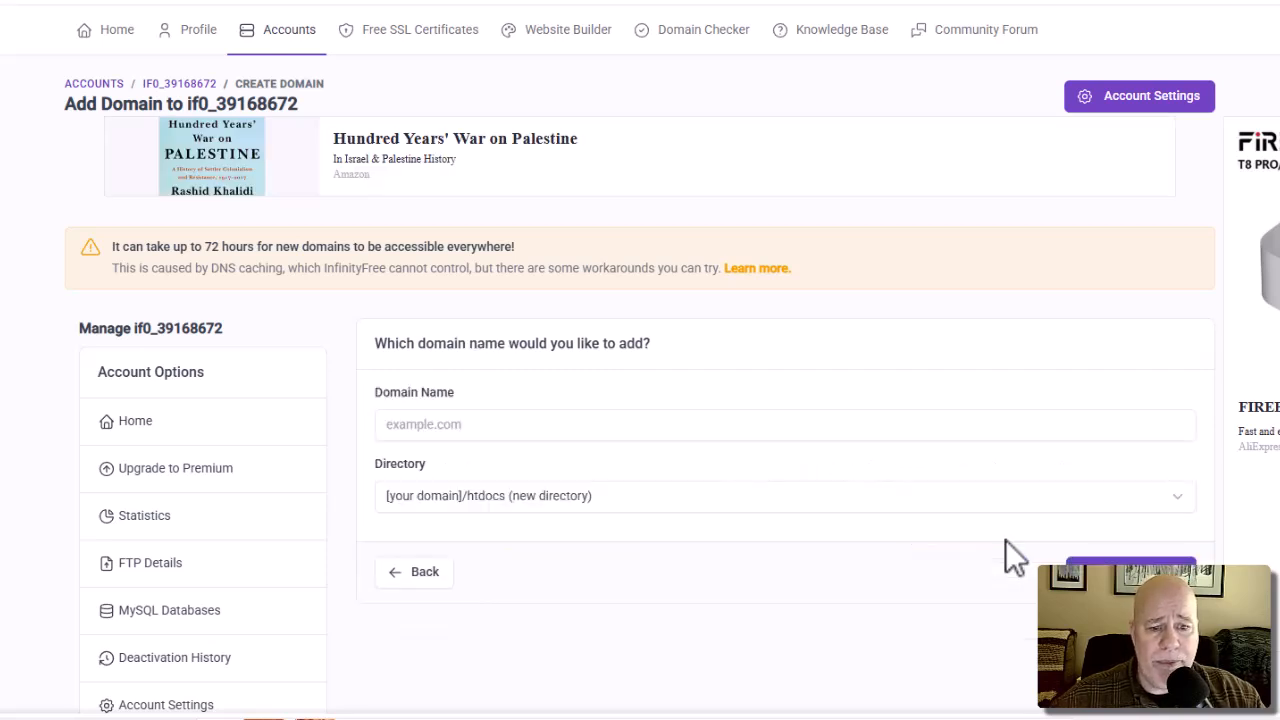
{"action": "left_click", "coordinate": [617, 431]}
{"action": "left_click", "coordinate": [617, 467]}
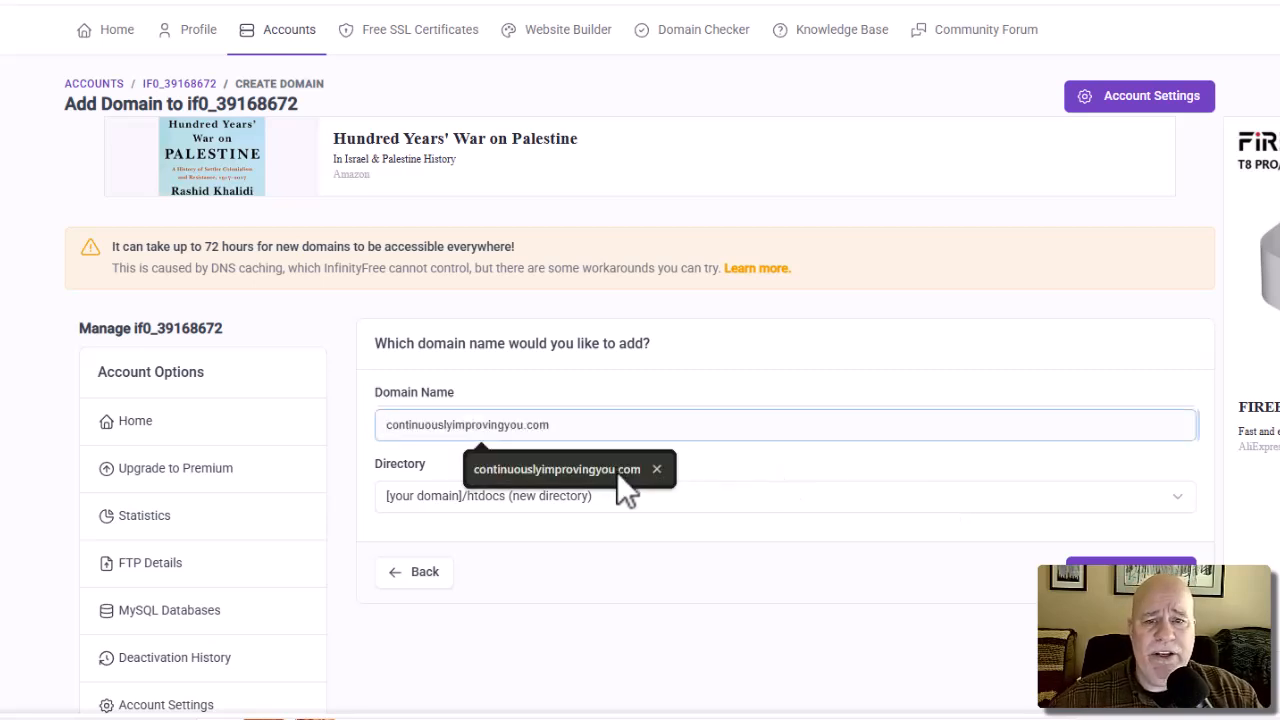
{"action": "left_click", "coordinate": [617, 469]}
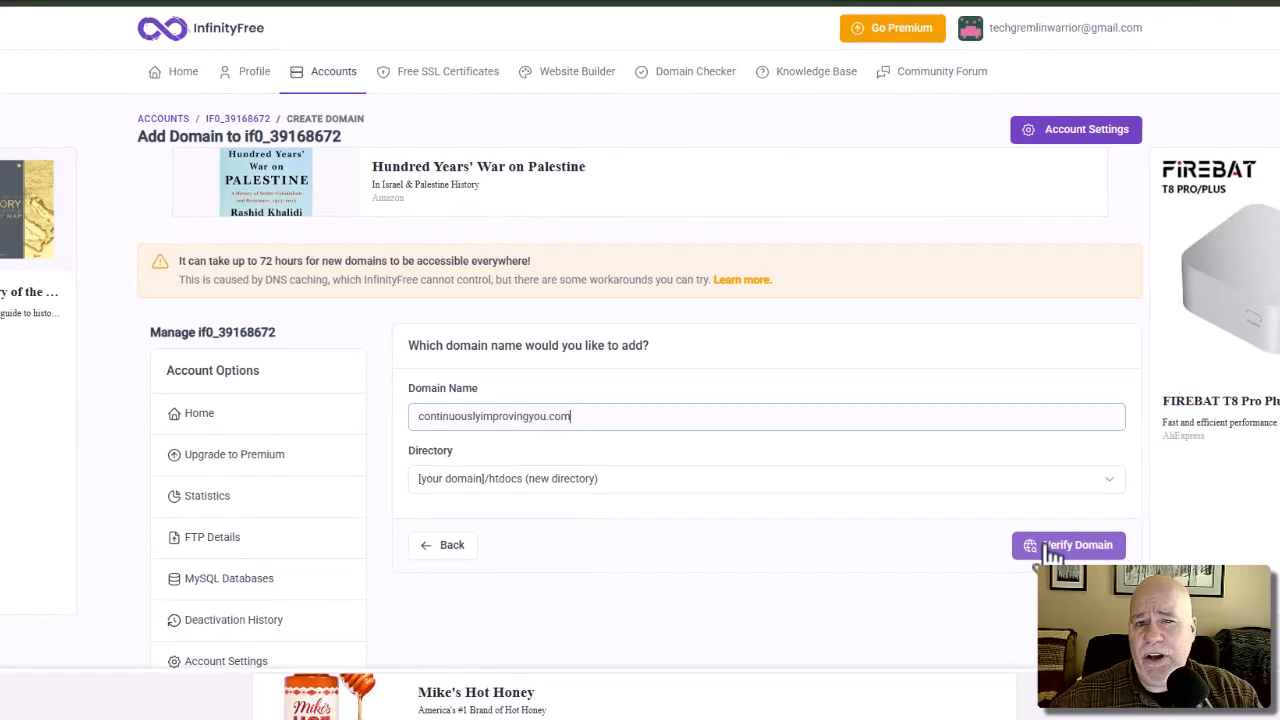
{"action": "left_click", "coordinate": [1048, 551]}
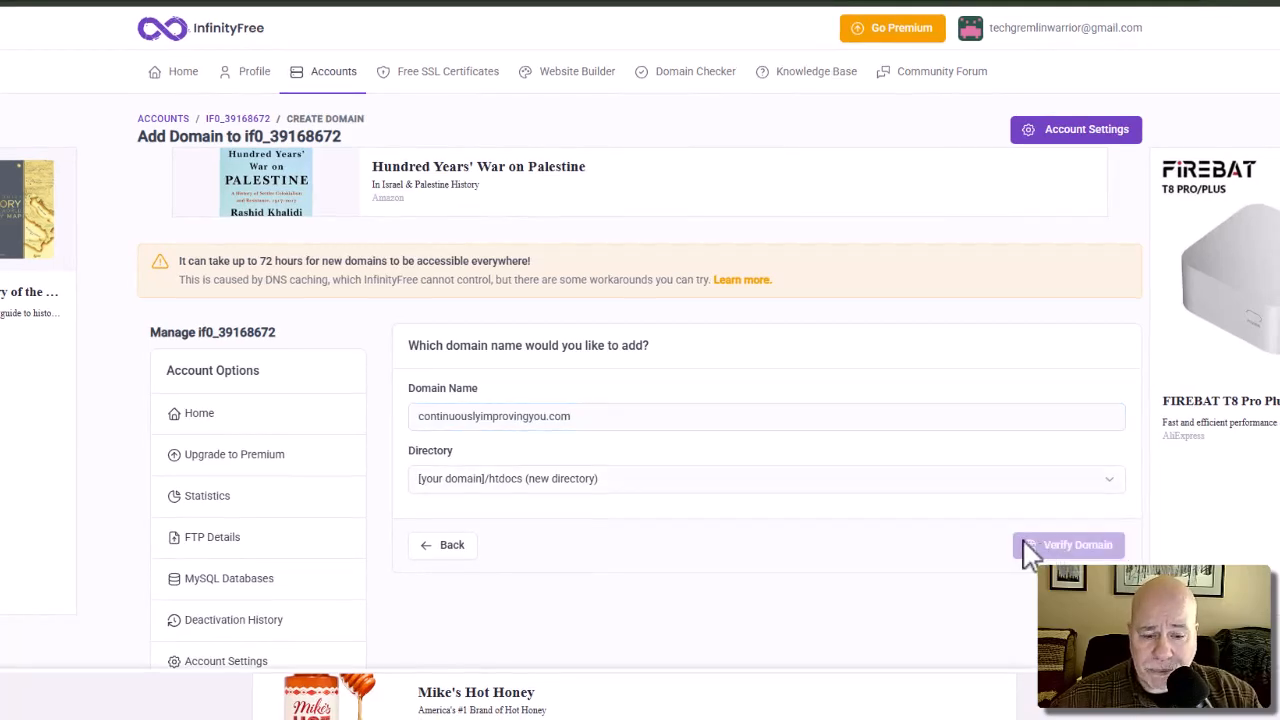
- Expand the CNAME validation details and copy the part of the CNAME record that precedes the domain name
{"action": "scroll", "coordinate": [1025, 550], "scroll_direction": "down", "scroll_amount": 3}
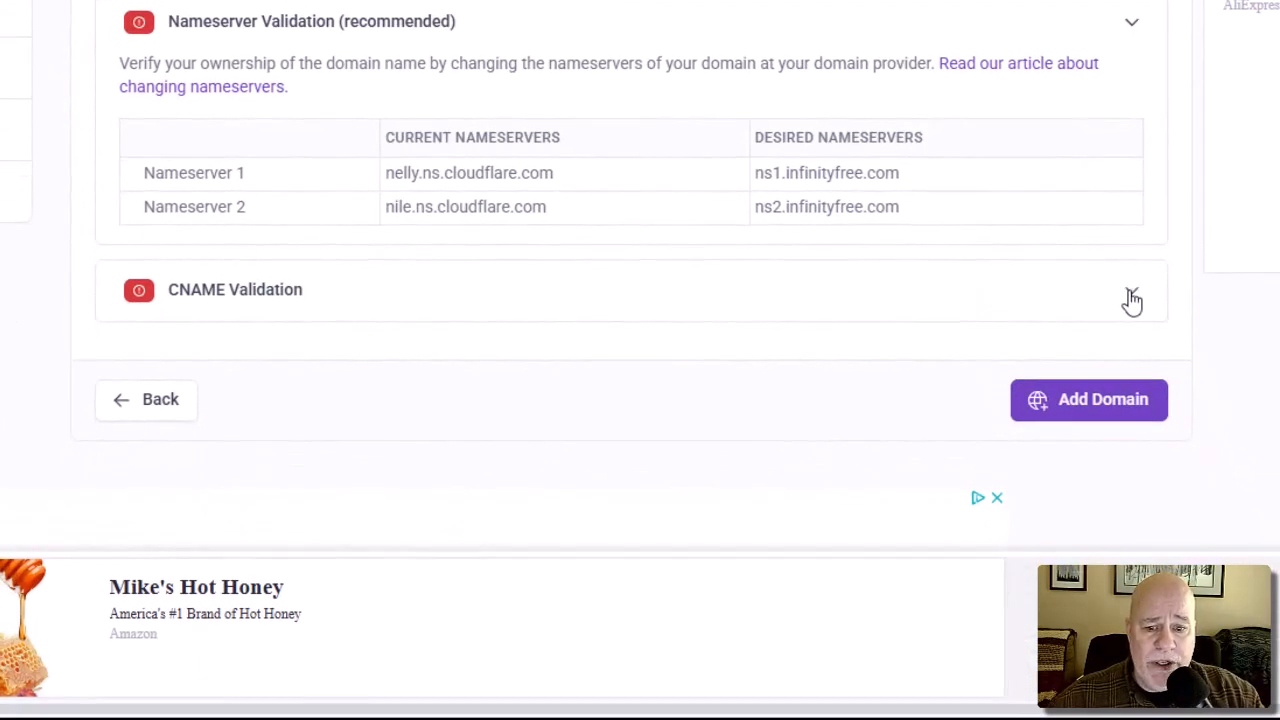
{"action": "left_click", "coordinate": [1132, 297]}
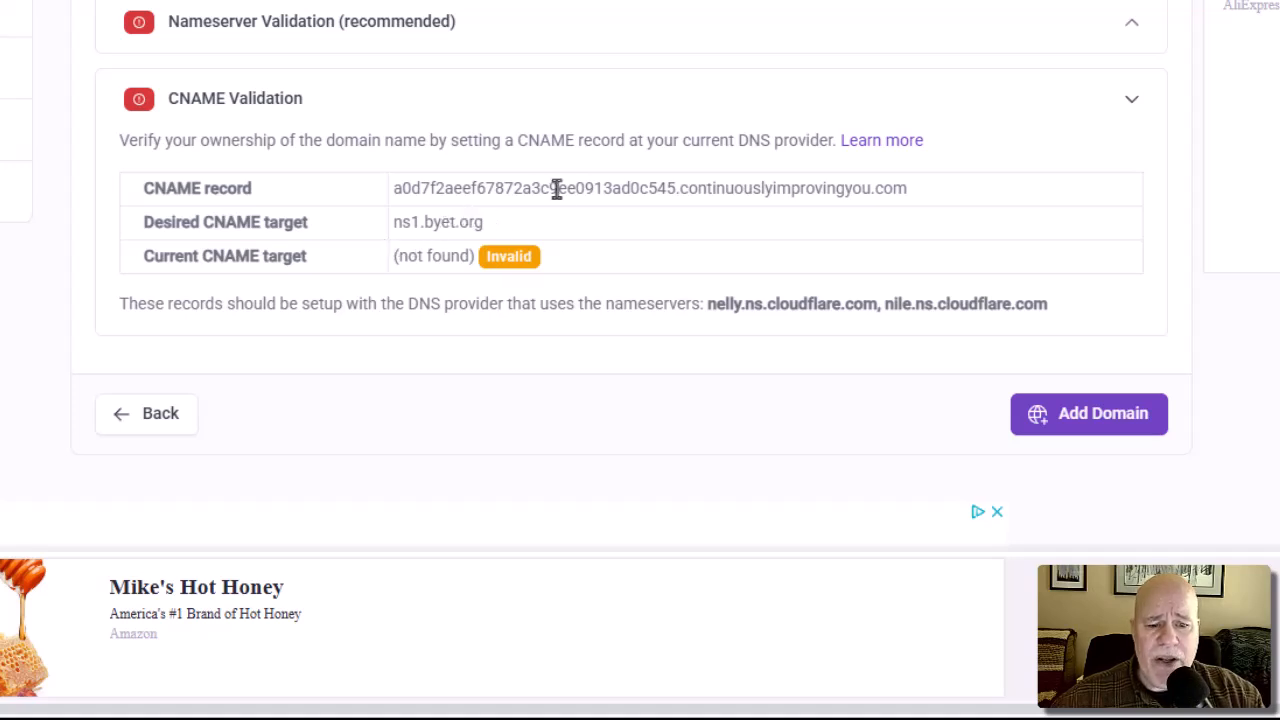
{"action": "left_click_drag", "start_coordinate": [926, 200], "coordinate": [334, 208]}
{"action": "left_click", "coordinate": [674, 217]}
{"action": "left_click_drag", "start_coordinate": [676, 188], "coordinate": [390, 190]}
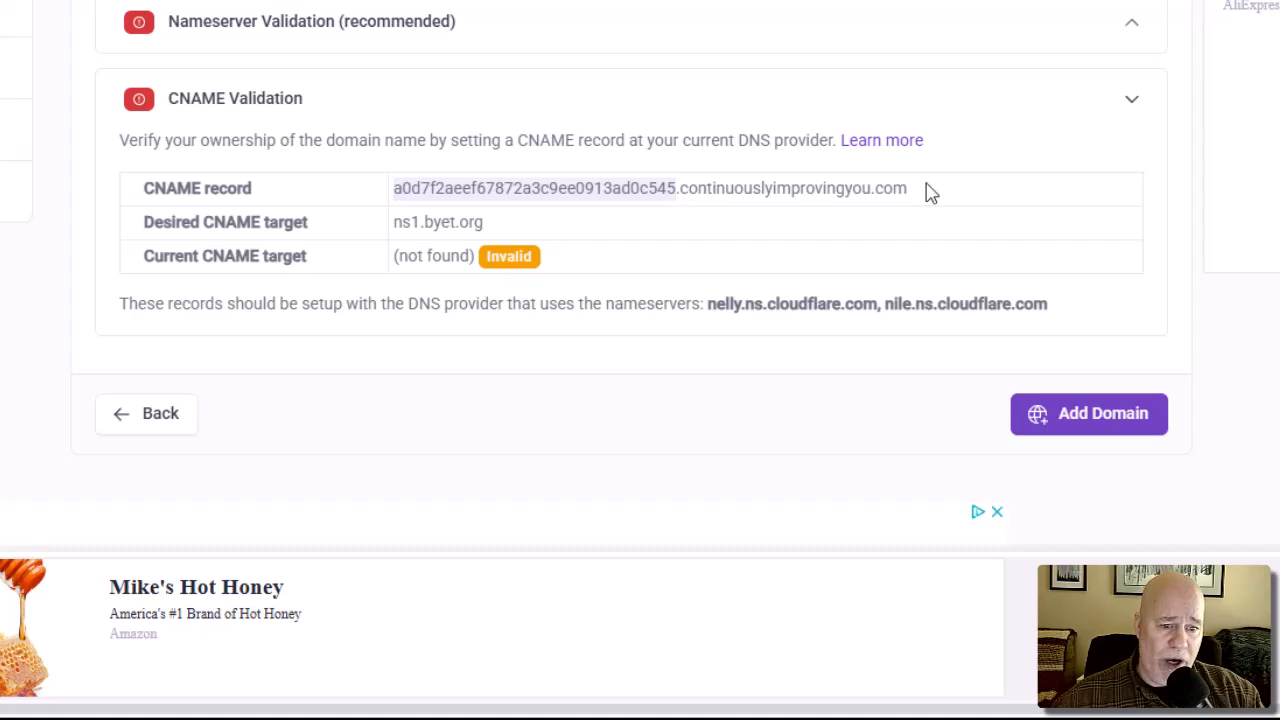
{"action": "right_click", "coordinate": [642, 187]}
{"action": "left_click", "coordinate": [709, 214]}
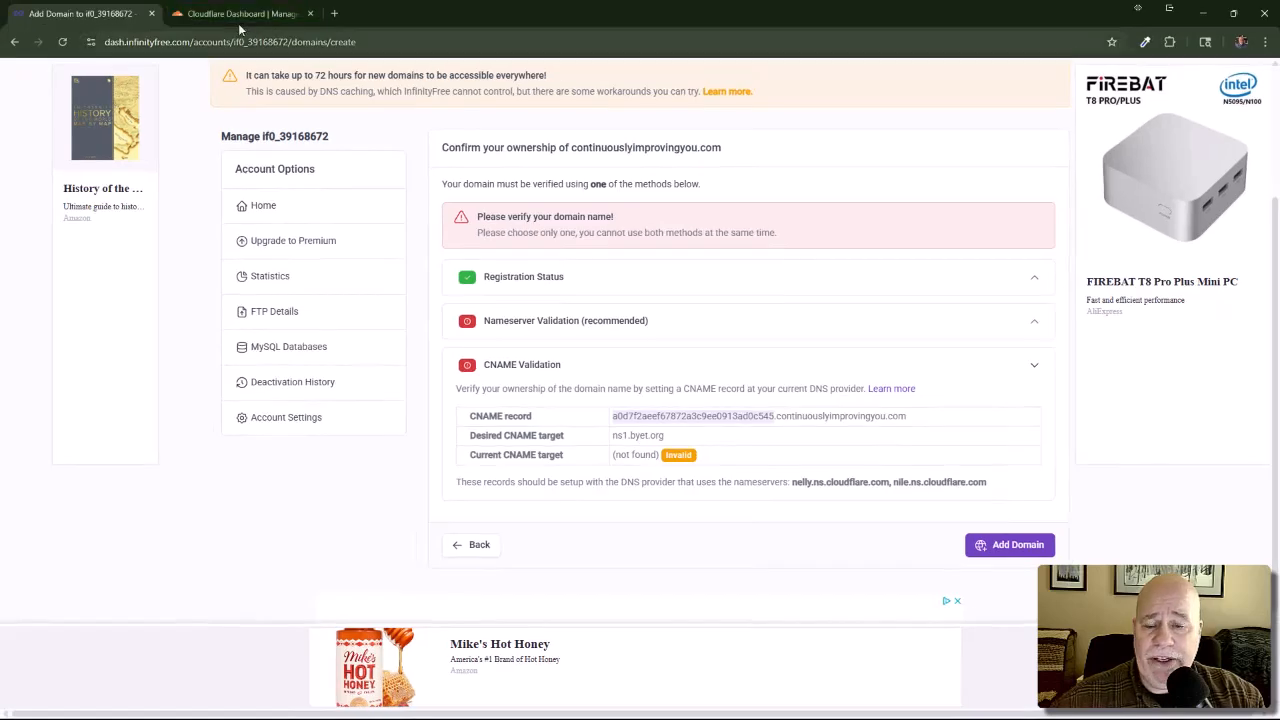
- Switch to Cloudflare and start a new DNS record of type CNAME for continuouslyimprovingyou.com
{"action": "left_click", "coordinate": [240, 17]}
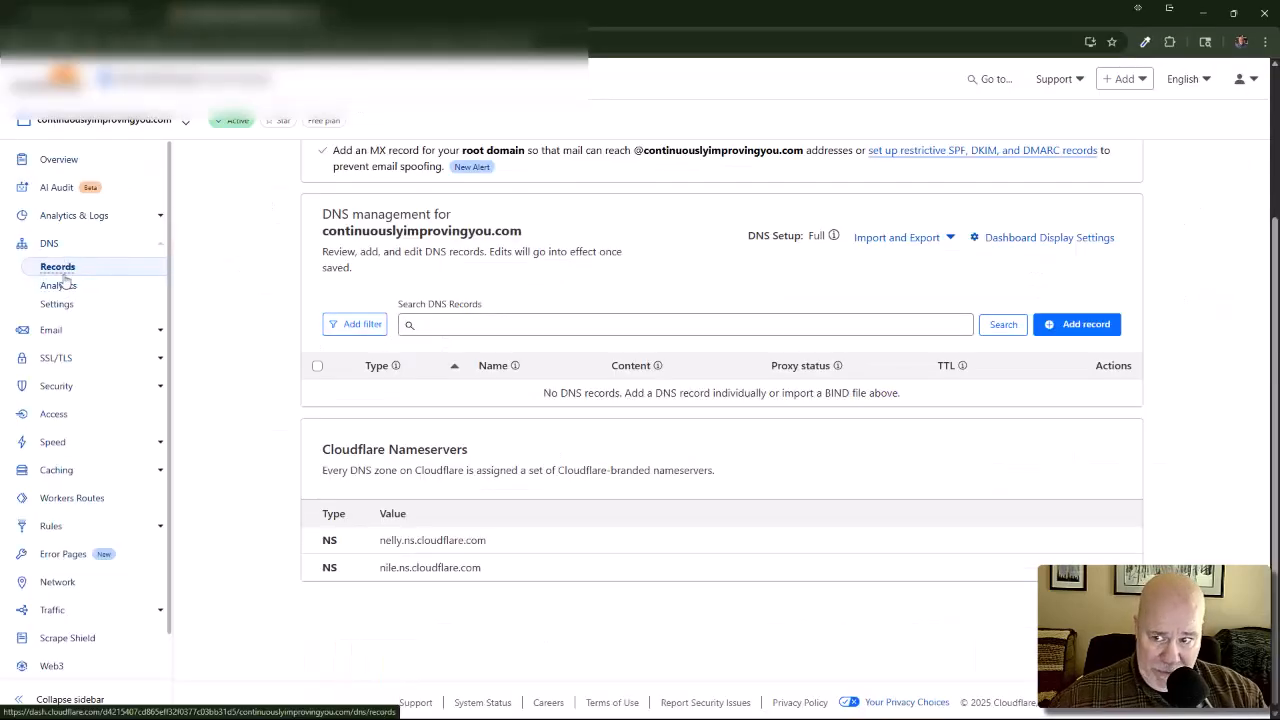
{"action": "left_click", "coordinate": [458, 323]}
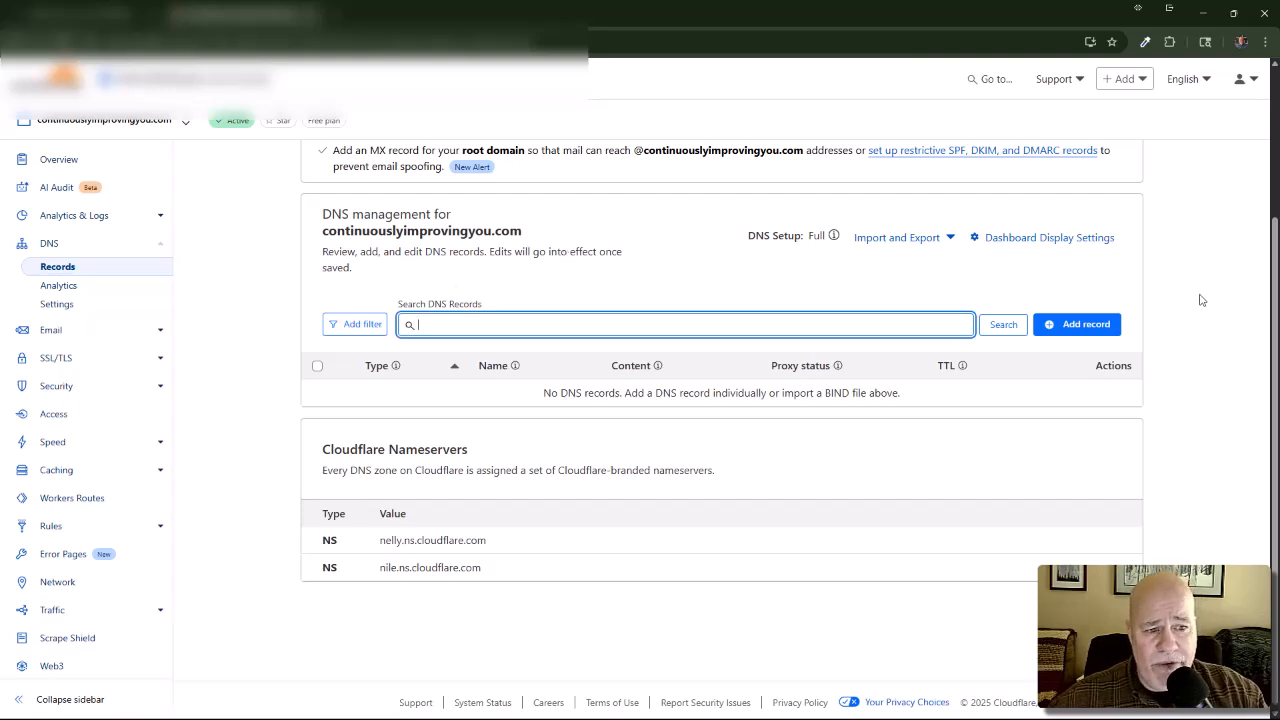
{"action": "left_click", "coordinate": [1094, 328]}
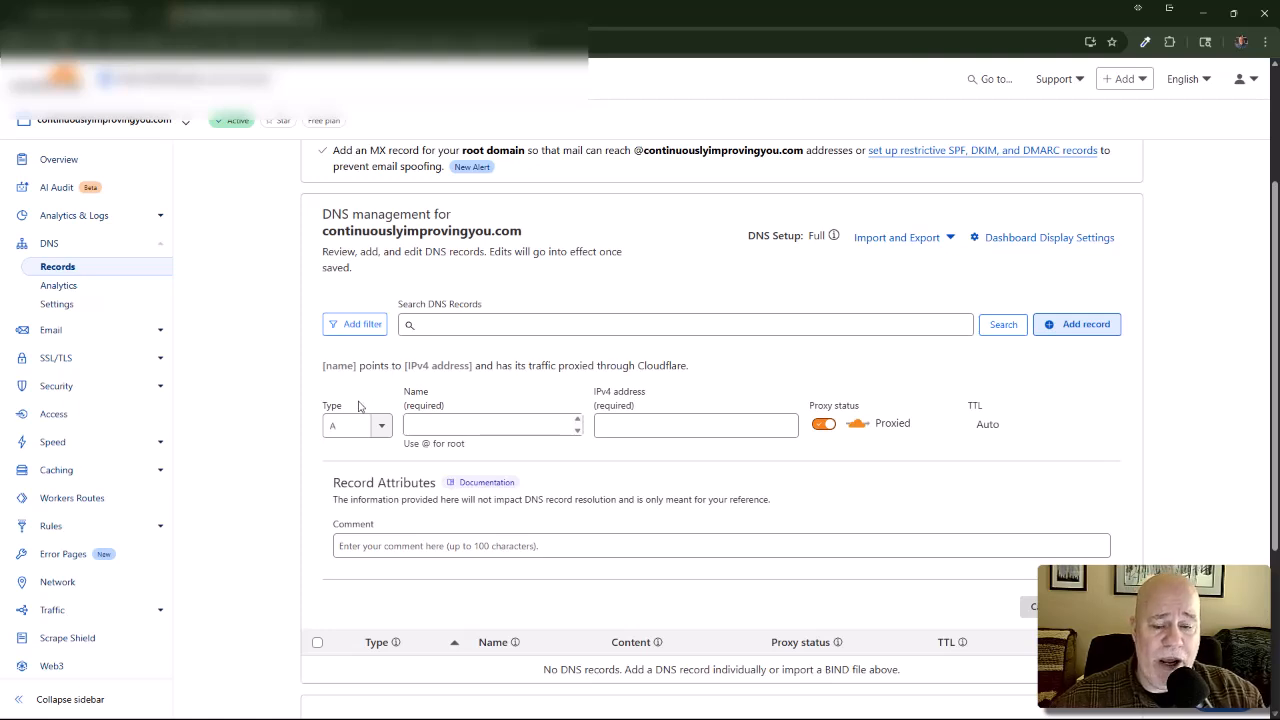
{"action": "left_click", "coordinate": [381, 430]}
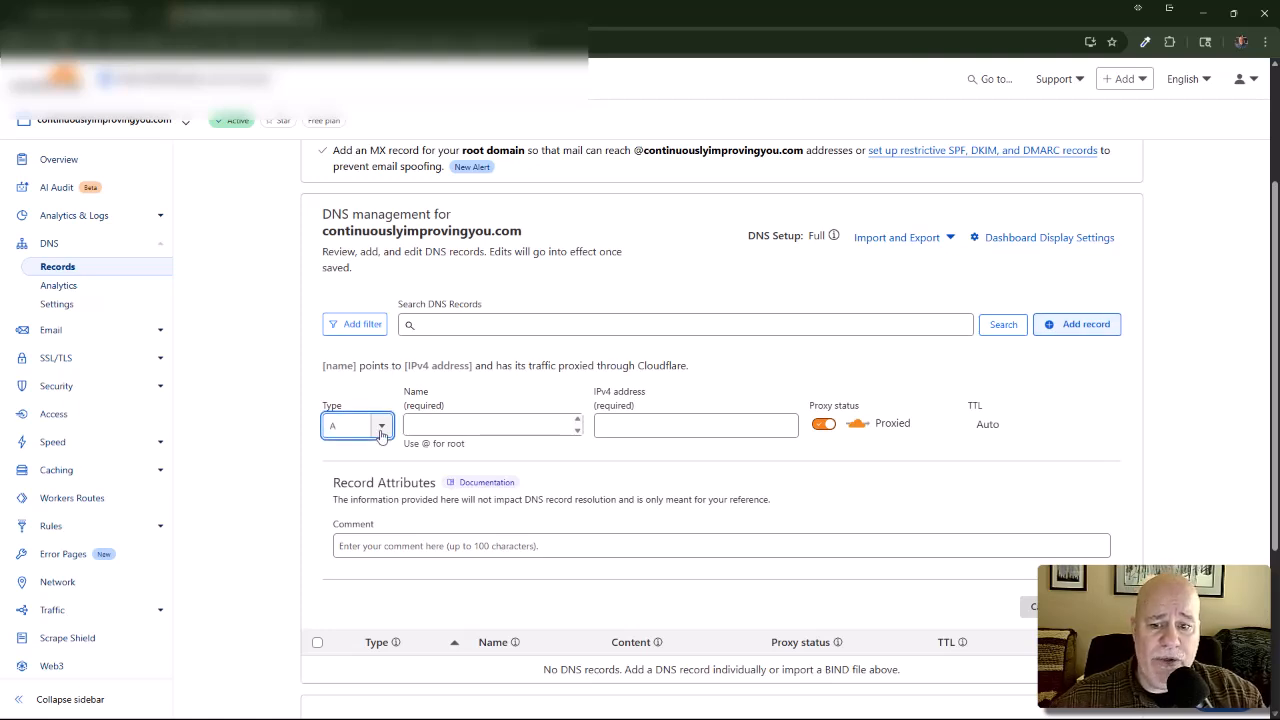
{"action": "left_click", "coordinate": [381, 430]}
{"action": "left_click", "coordinate": [372, 555]}
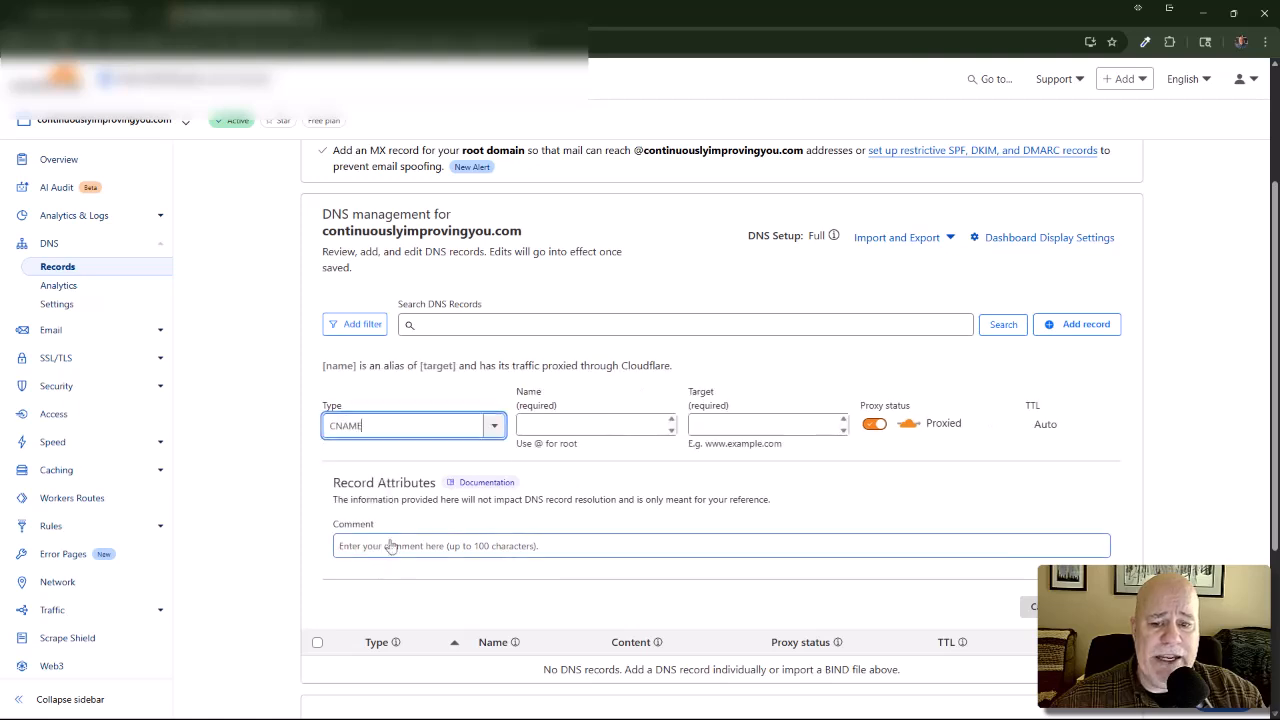
- Paste the copied part of the InfinityFree CNAME record as the name of the new DNS record
{"action": "left_click", "coordinate": [530, 428]}
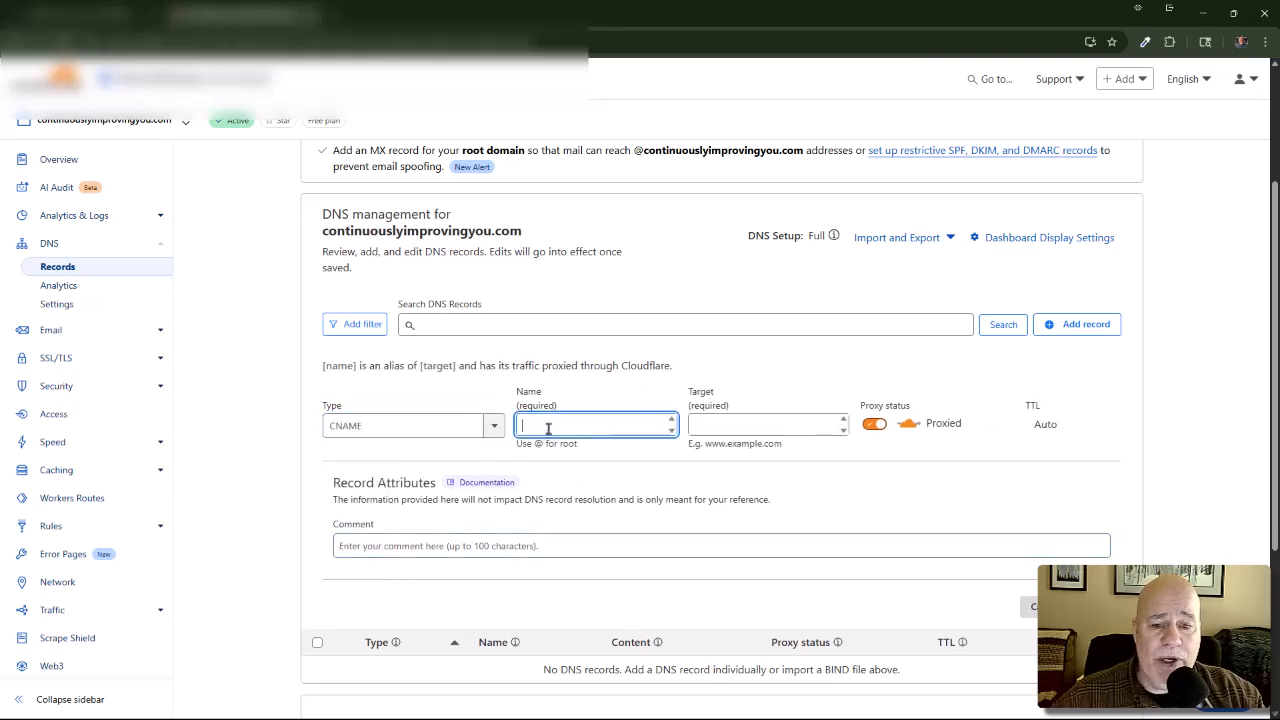
{"action": "right_click", "coordinate": [548, 428]}
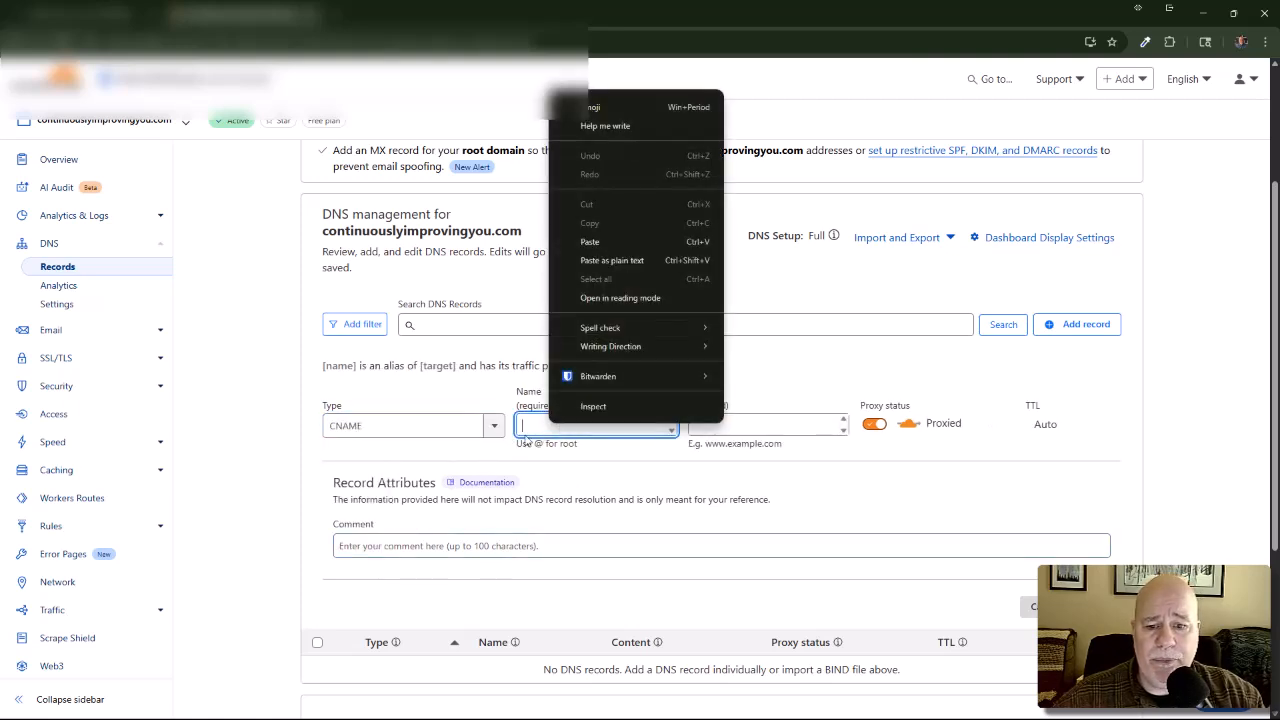
{"action": "right_click", "coordinate": [528, 430]}
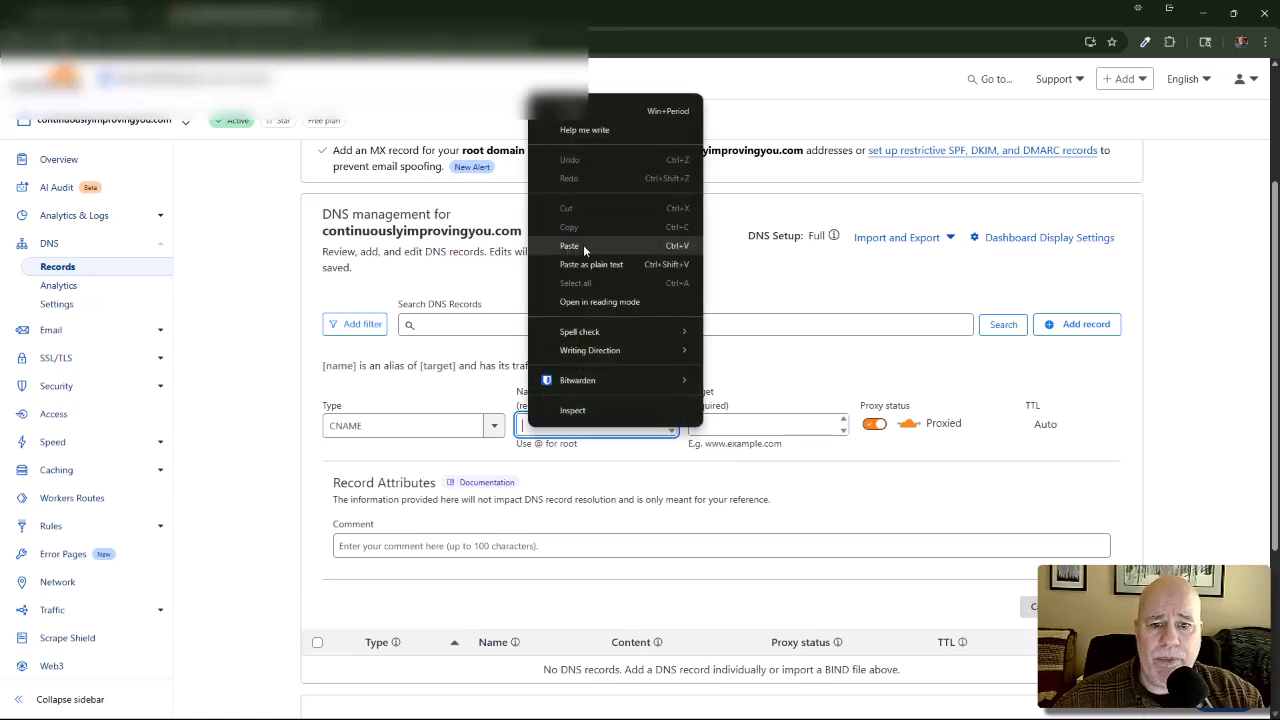
{"action": "left_click", "coordinate": [570, 246]}
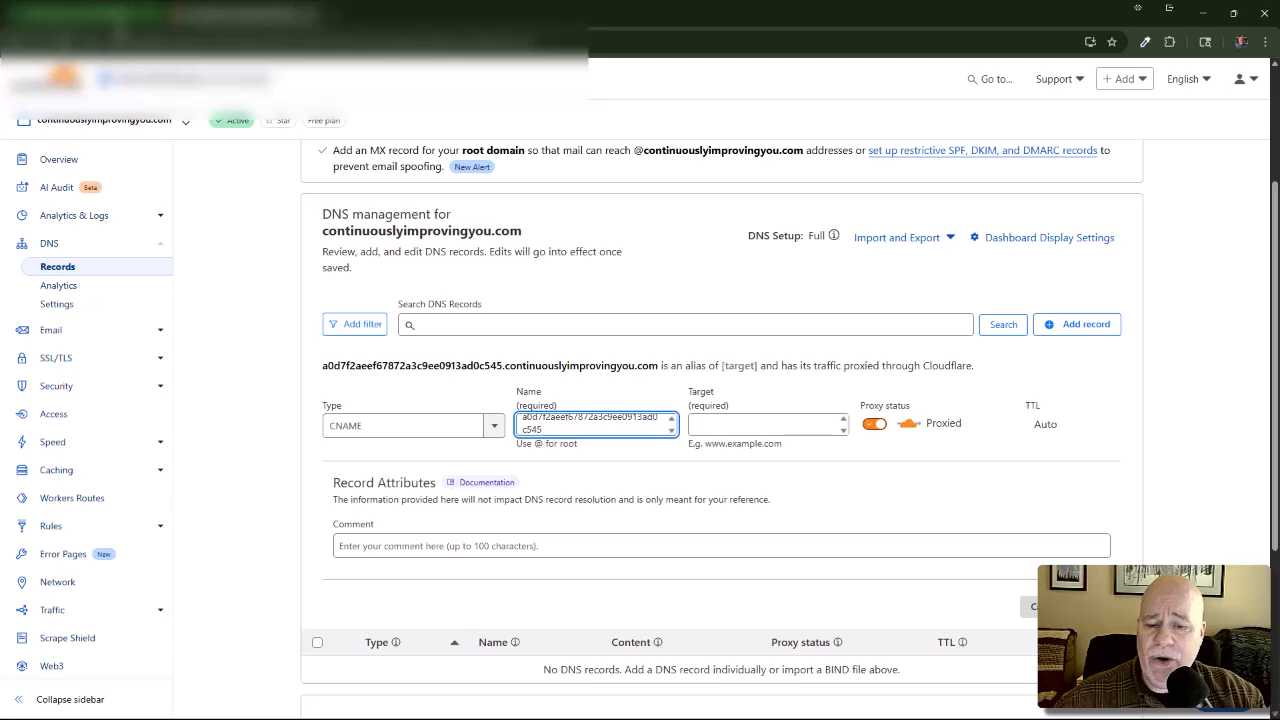
- Copy the desired CNAME target from InfinityFree and enter ns1.byet.org as the target of the Cloudflare record
{"action": "key", "text": "Tab"}
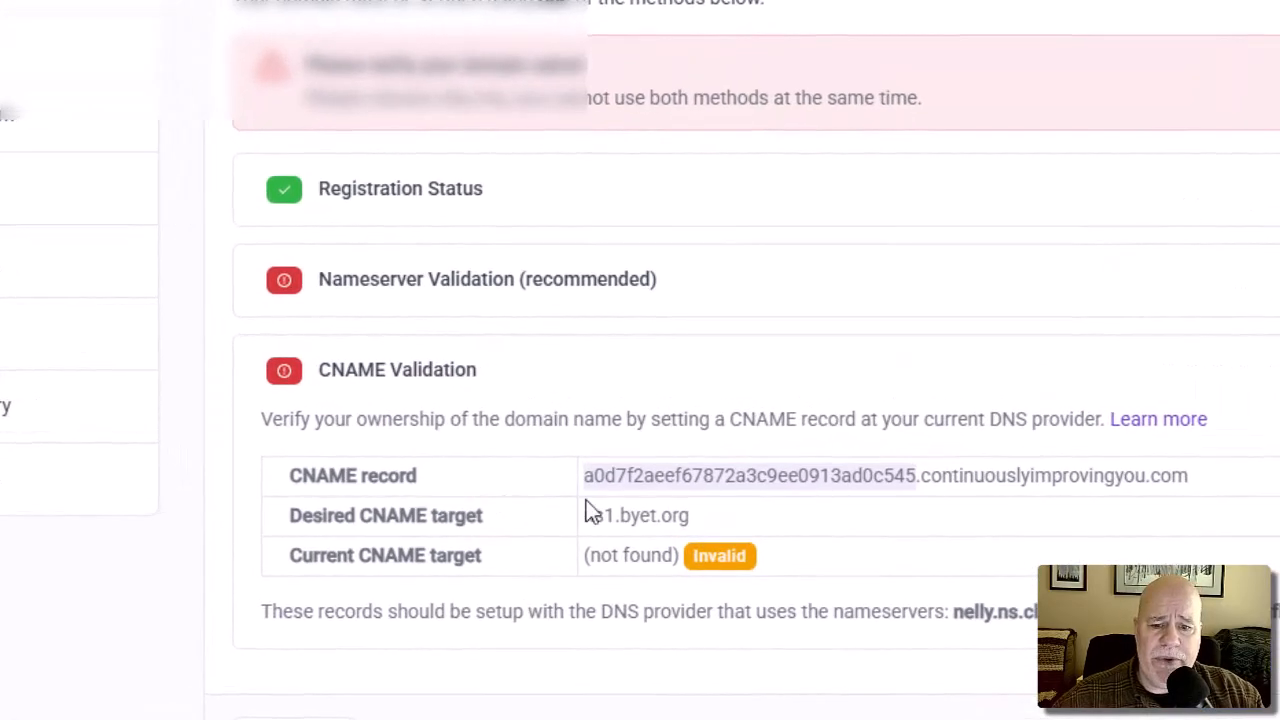
{"action": "left_click_drag", "start_coordinate": [731, 519], "coordinate": [578, 527]}
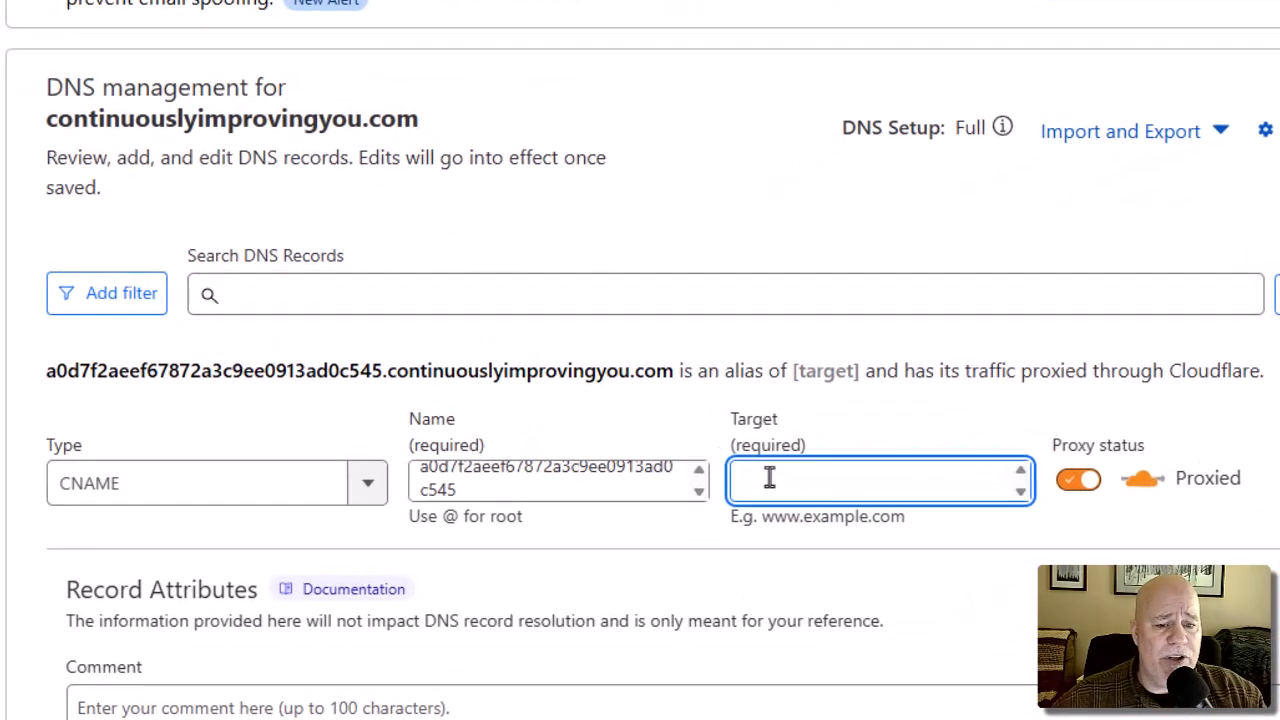
{"action": "type", "text": "ns1.byet.org"}
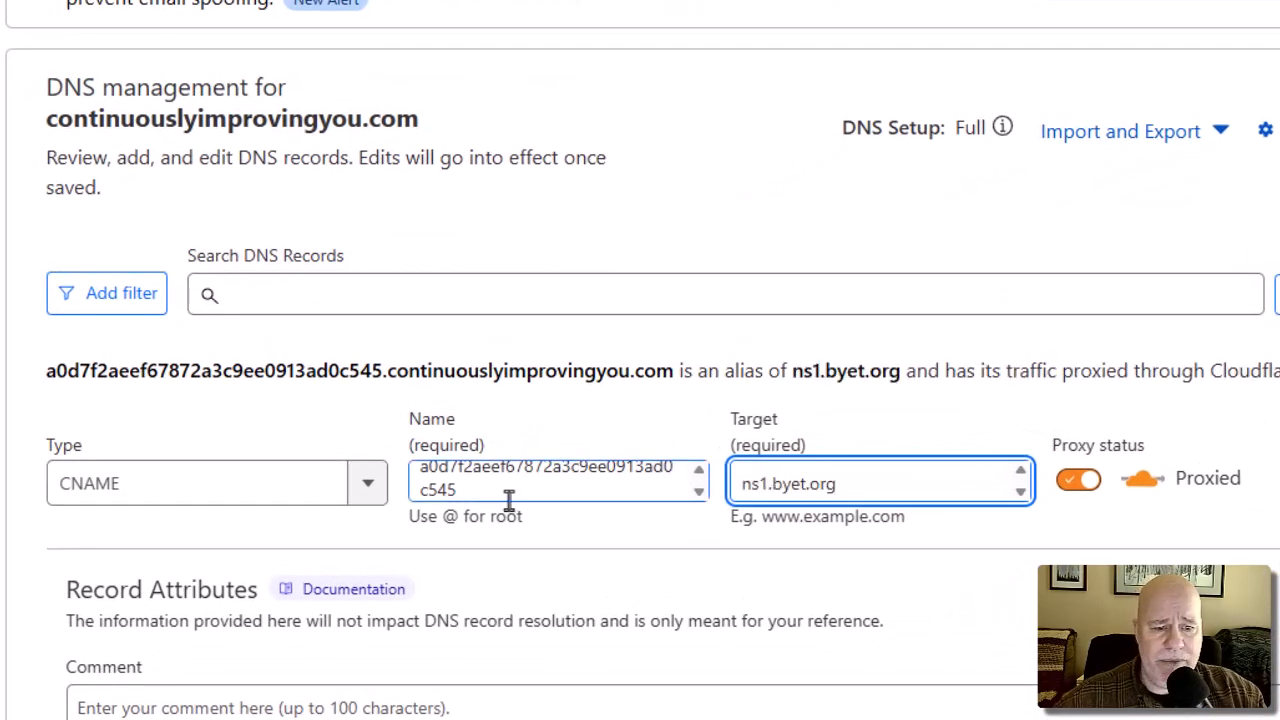
- Set the CNAME record's proxy status to DNS only and save the record
{"action": "left_click", "coordinate": [1086, 484]}
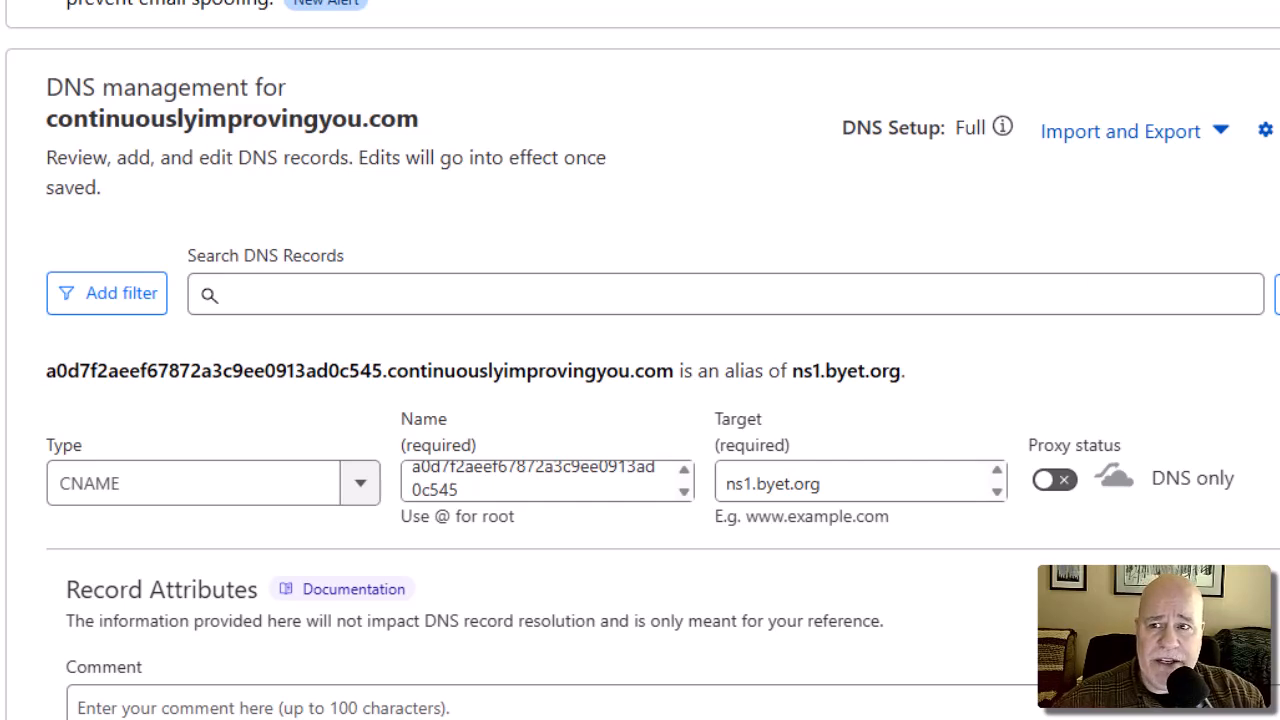
{"action": "left_click", "coordinate": [882, 486]}
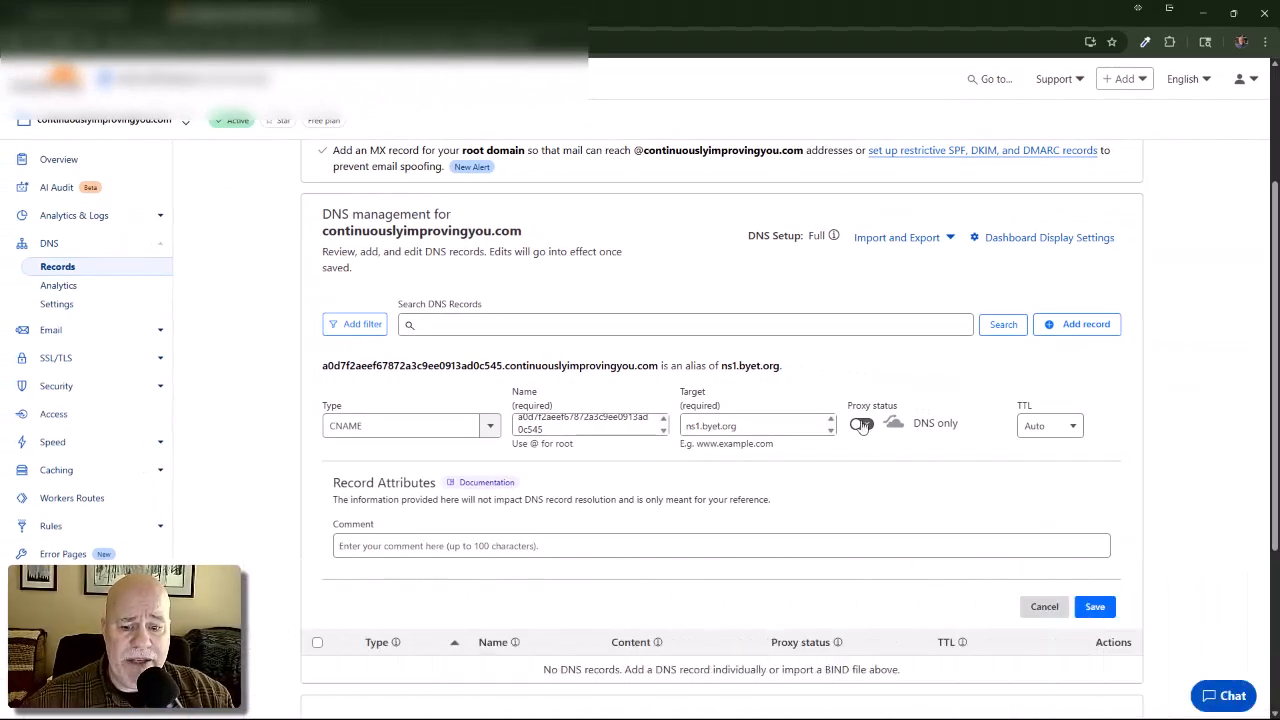
{"action": "left_click", "coordinate": [1086, 606]}
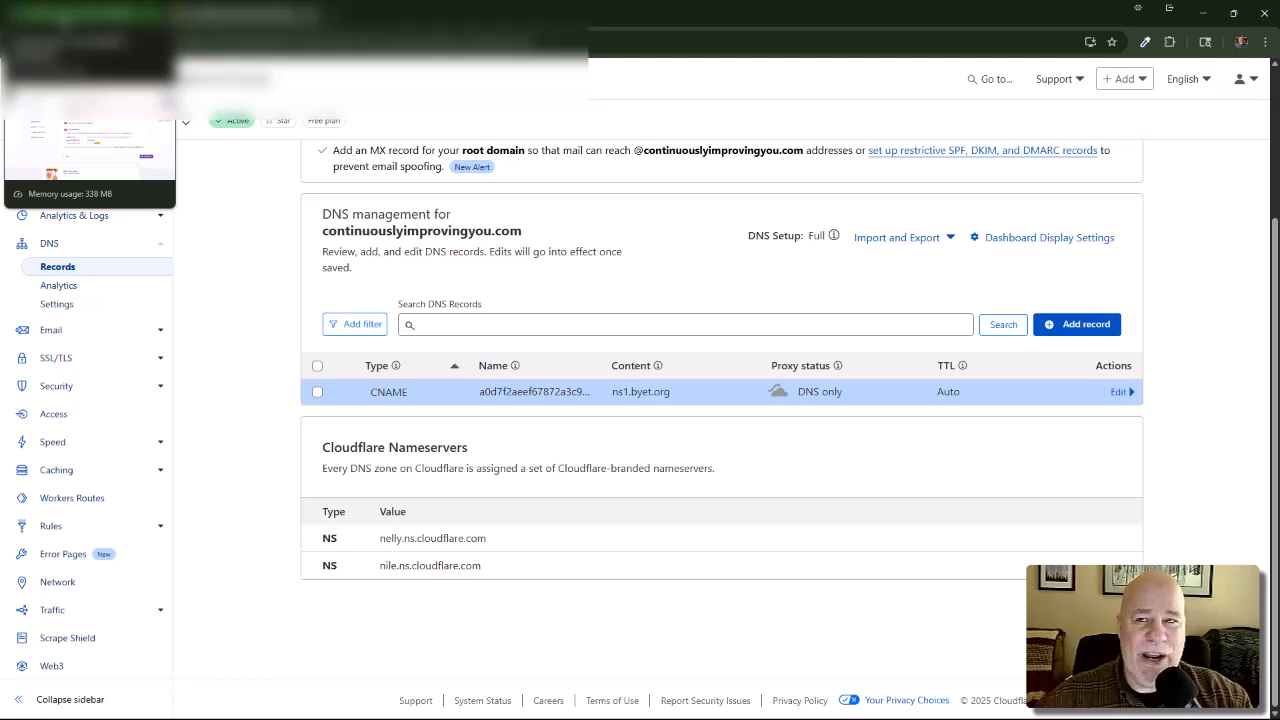
- Switch back to InfinityFree and reload the domain verification page
{"action": "left_click", "coordinate": [68, 14]}
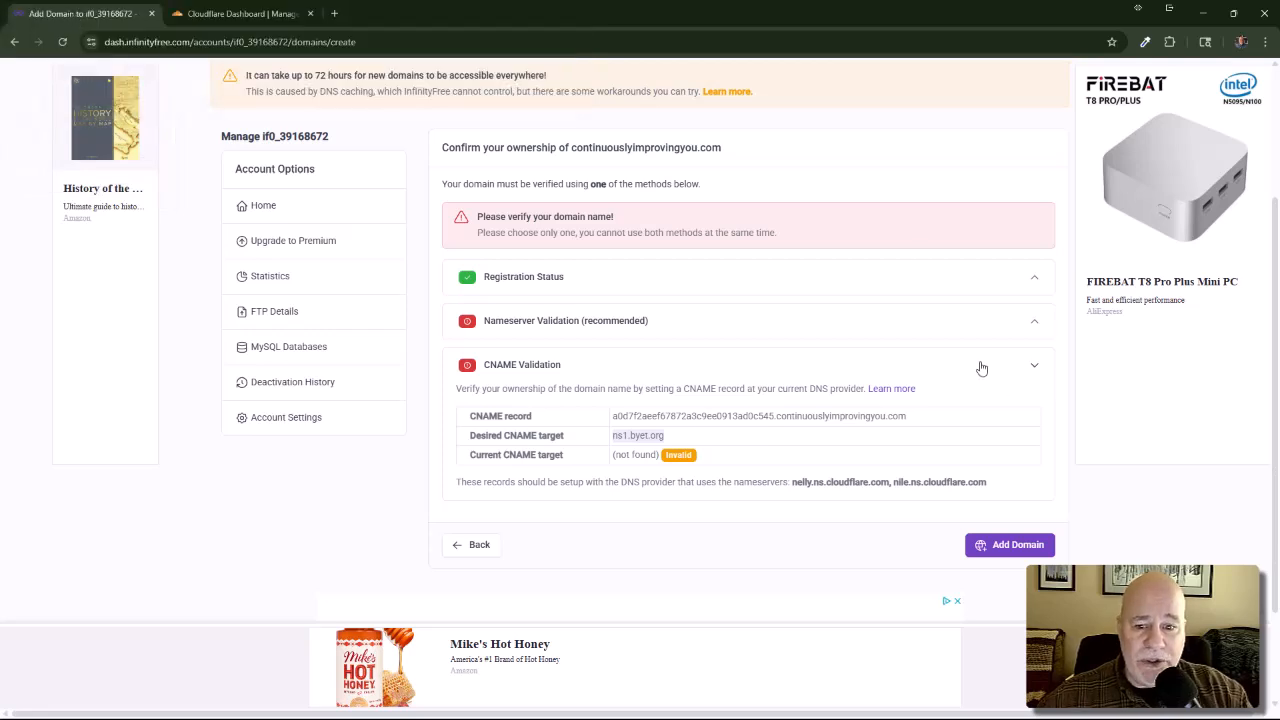
{"action": "scroll", "coordinate": [981, 369], "scroll_direction": "up", "scroll_amount": 2}
{"action": "scroll", "coordinate": [981, 367], "scroll_direction": "down", "scroll_amount": 2}
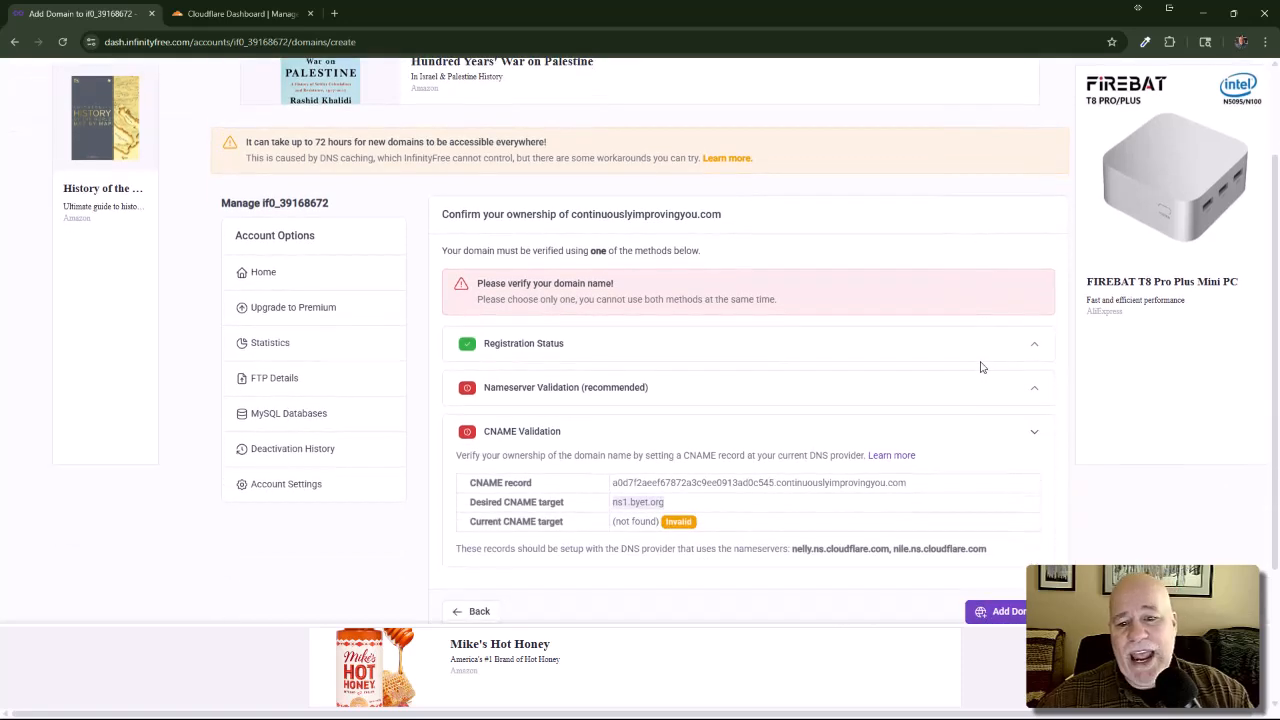
{"action": "scroll", "coordinate": [828, 330], "scroll_direction": "up", "scroll_amount": 2}
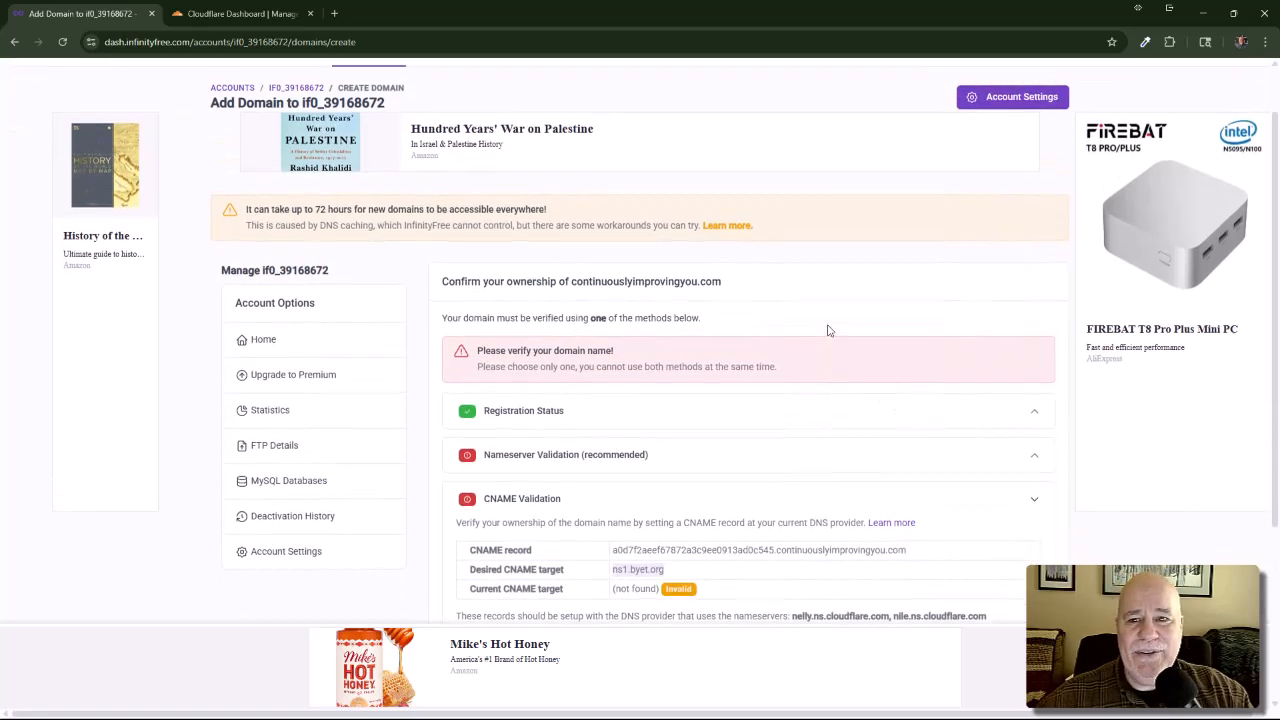
{"action": "left_click", "coordinate": [62, 42]}
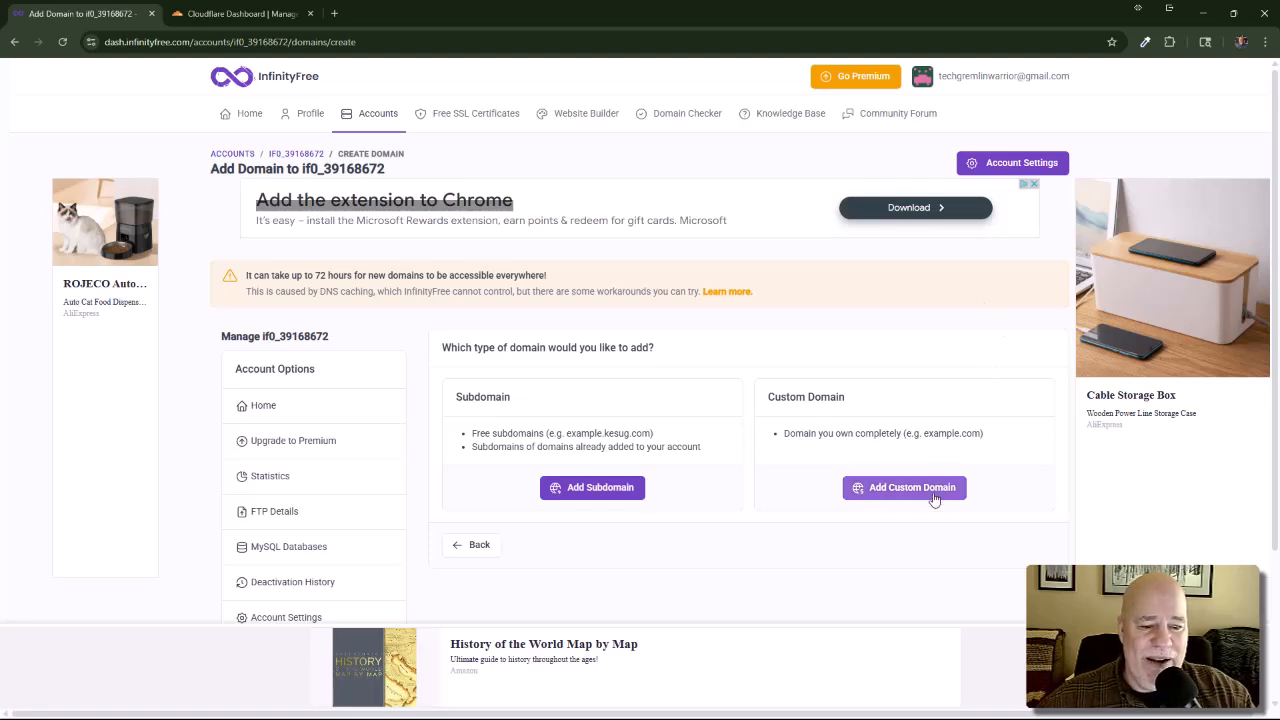
- Resubmit continuouslyimprovingyou.com for verification as a custom domain with a new htdocs directory
{"action": "left_click", "coordinate": [933, 498]}
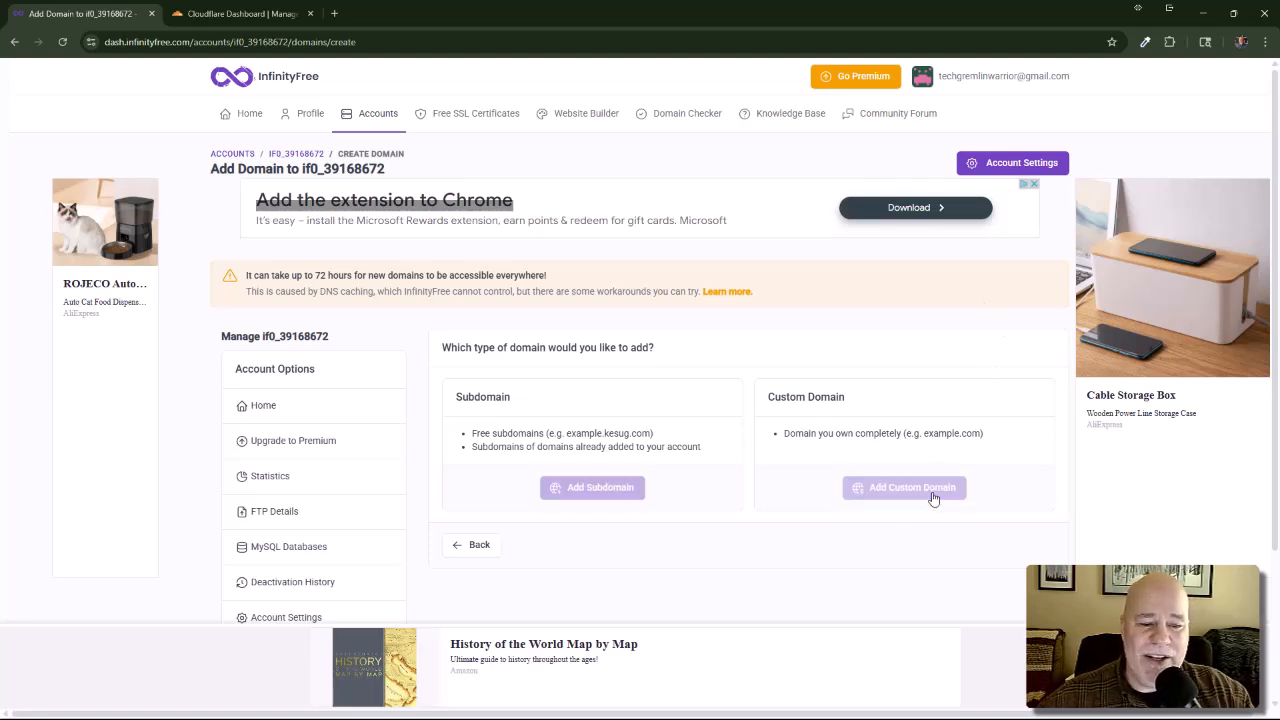
{"action": "left_click", "coordinate": [607, 414]}
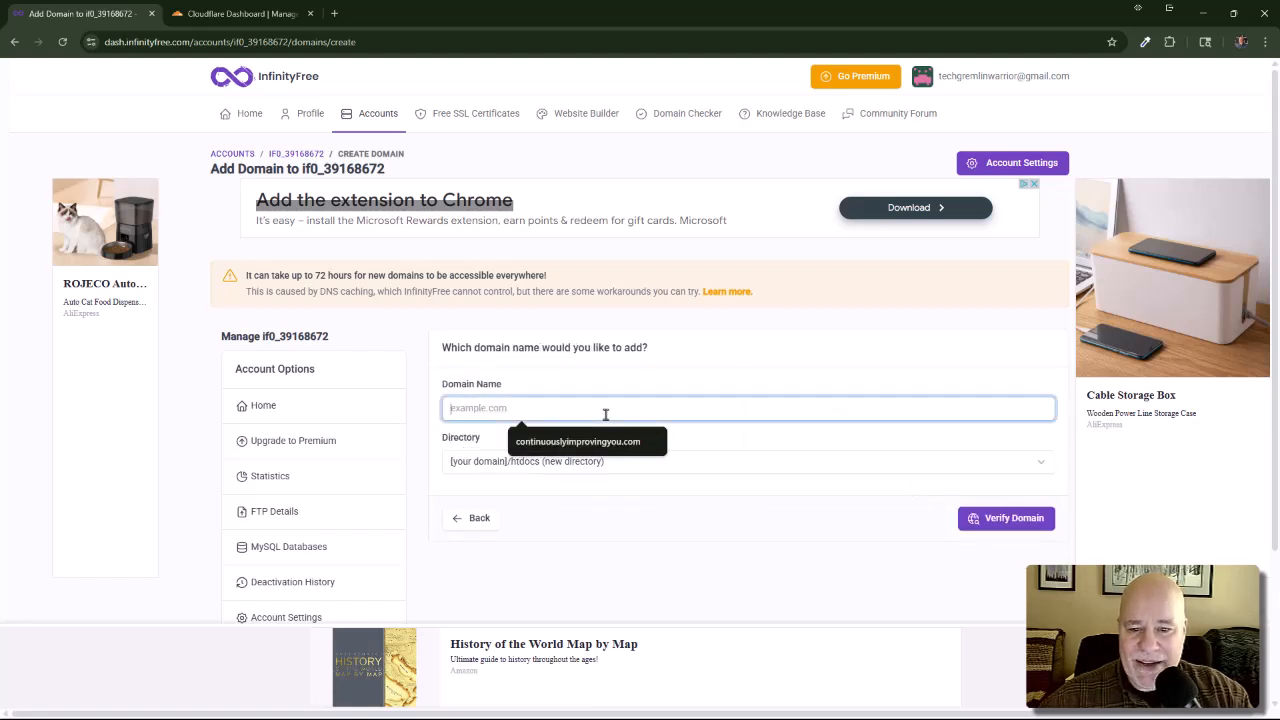
{"action": "left_click", "coordinate": [600, 453]}
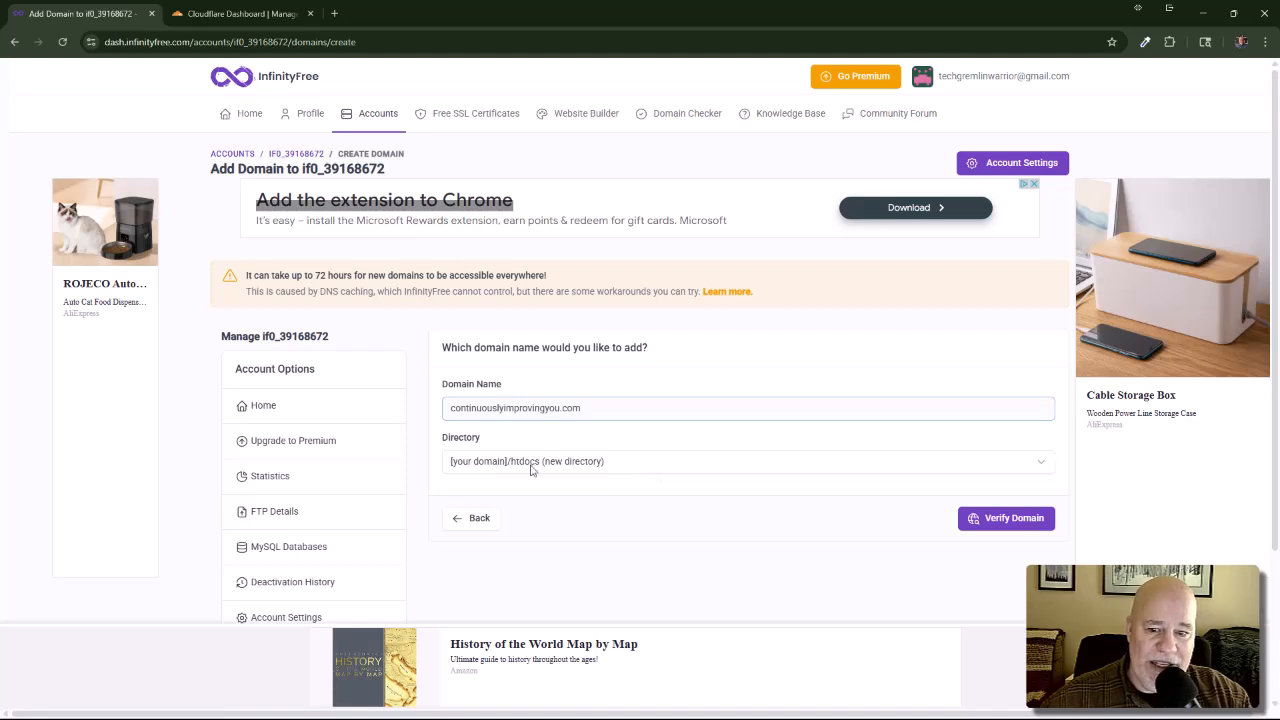
{"action": "left_click", "coordinate": [991, 524]}
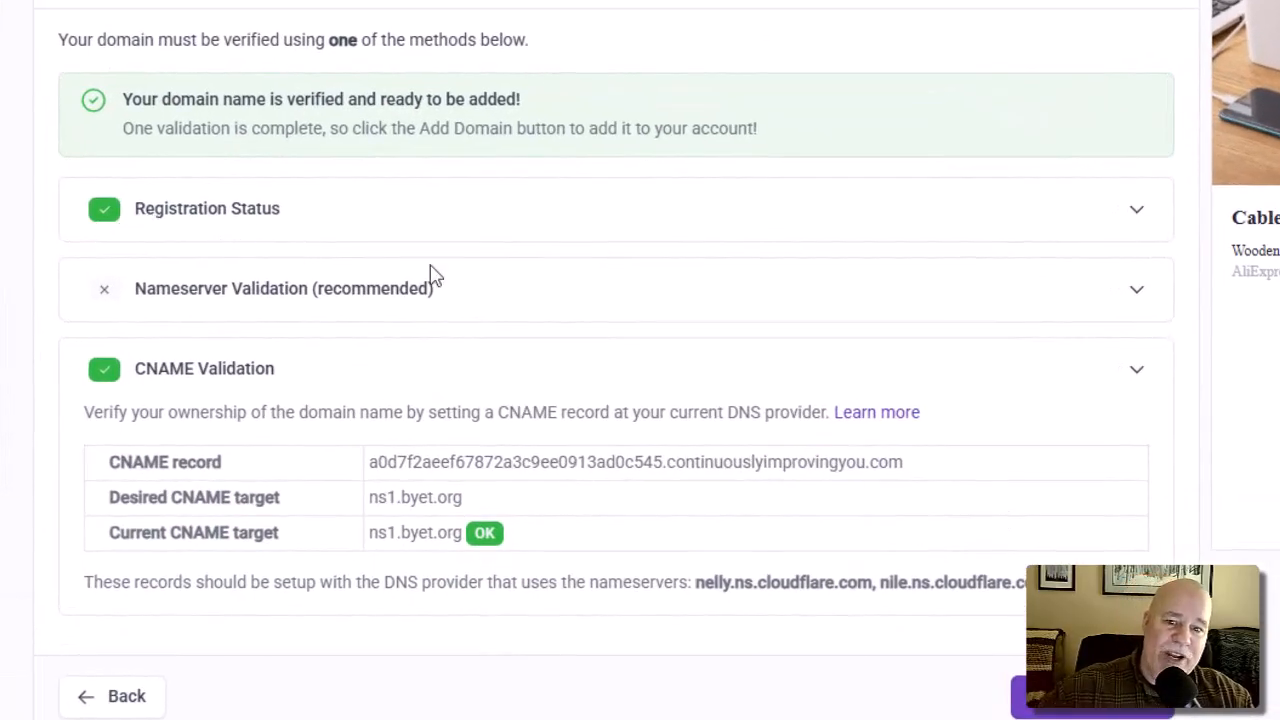
- Check the domain's registration status details and add the verified domain to the hosting account
{"action": "left_click", "coordinate": [1154, 228]}
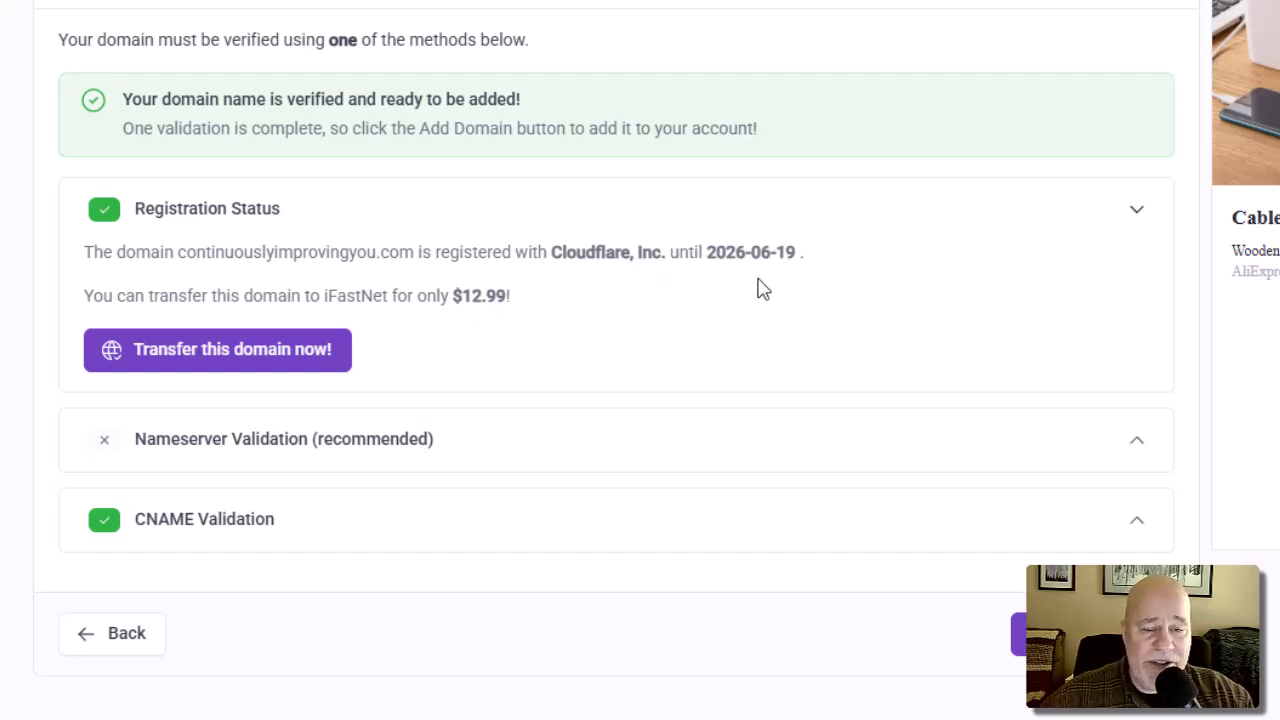
{"action": "scroll", "coordinate": [757, 286], "scroll_direction": "down", "scroll_amount": 2}
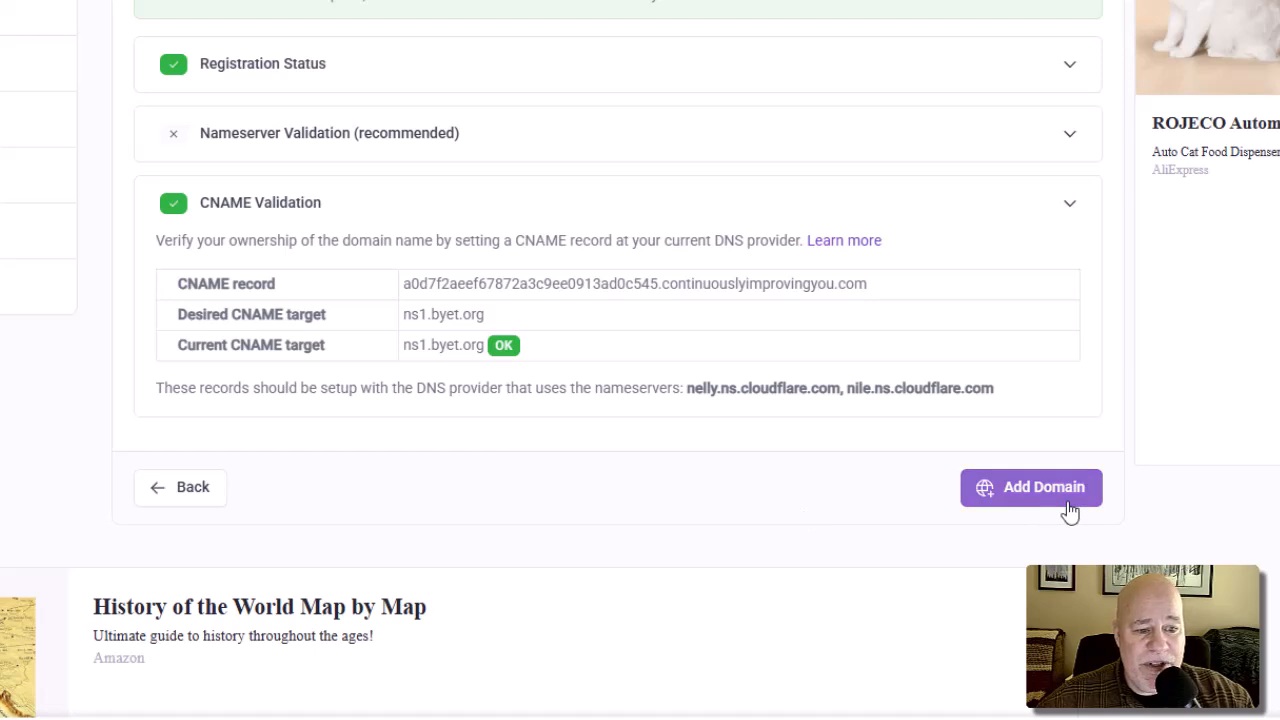
{"action": "left_click", "coordinate": [1063, 506]}
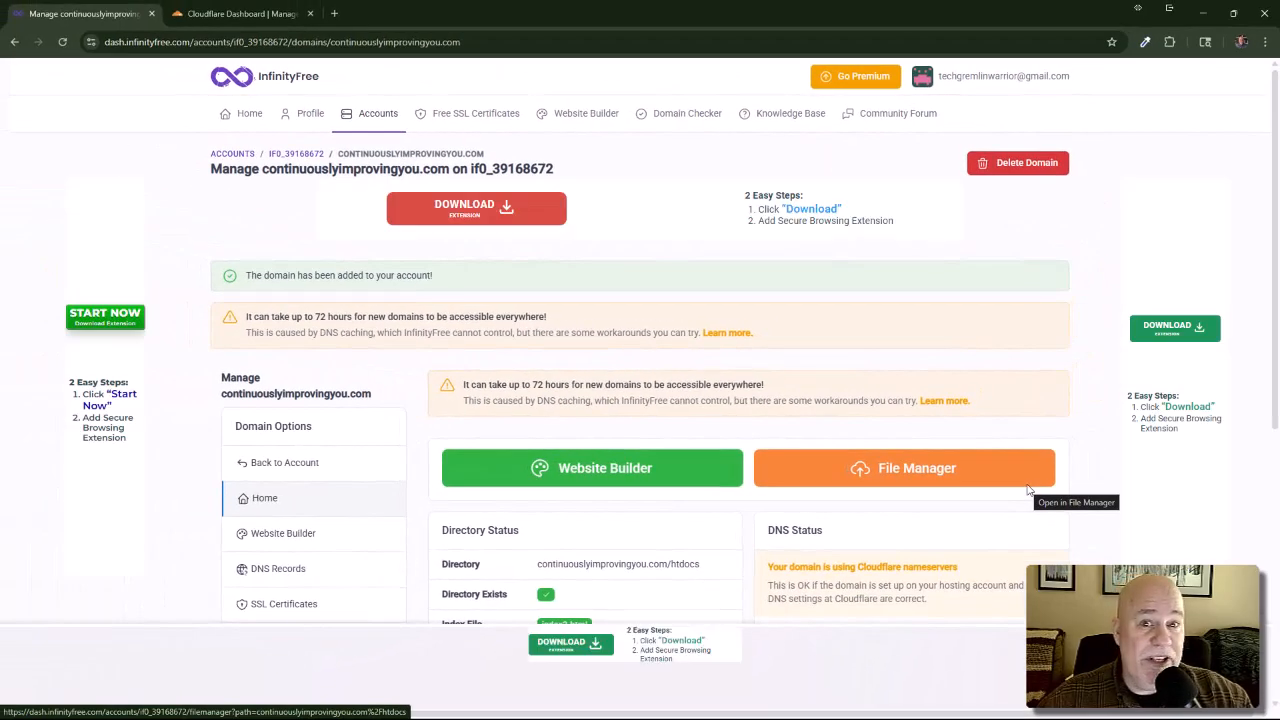
- Return to the hosting account and open the WordPress installation form from the Script Installer
{"action": "scroll", "coordinate": [1001, 485], "scroll_direction": "down", "scroll_amount": 1}
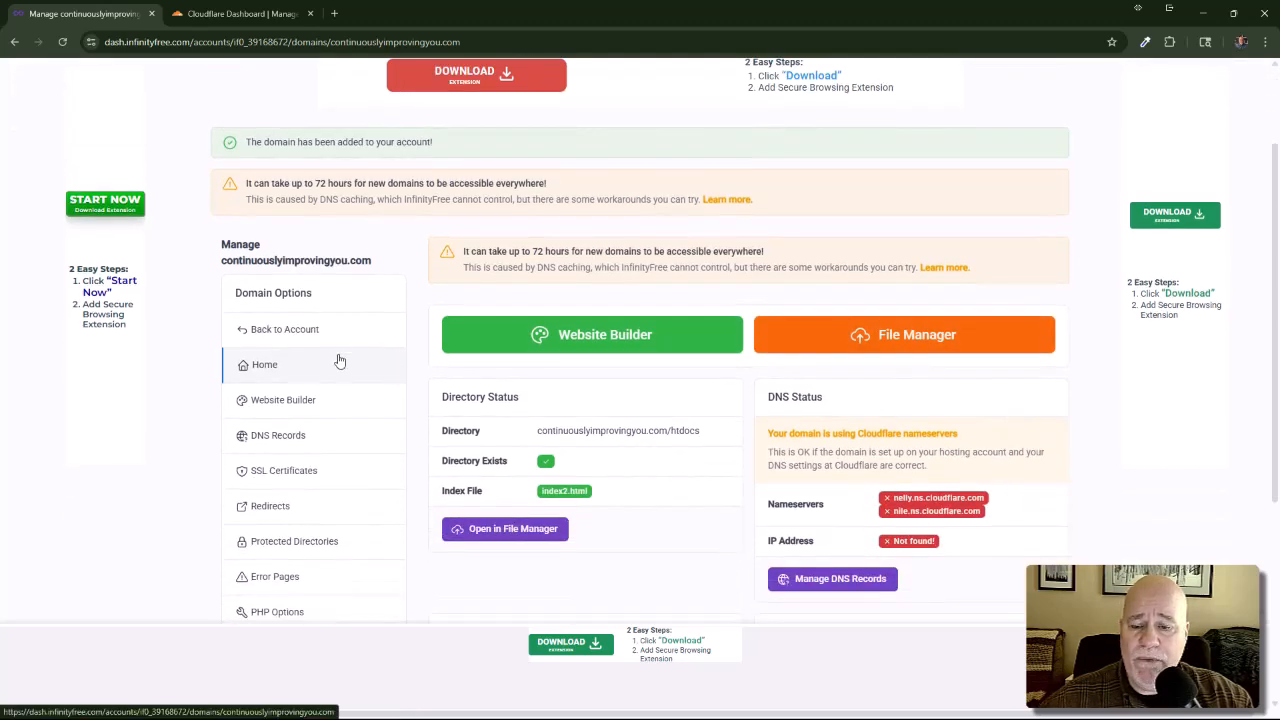
{"action": "left_click", "coordinate": [286, 331]}
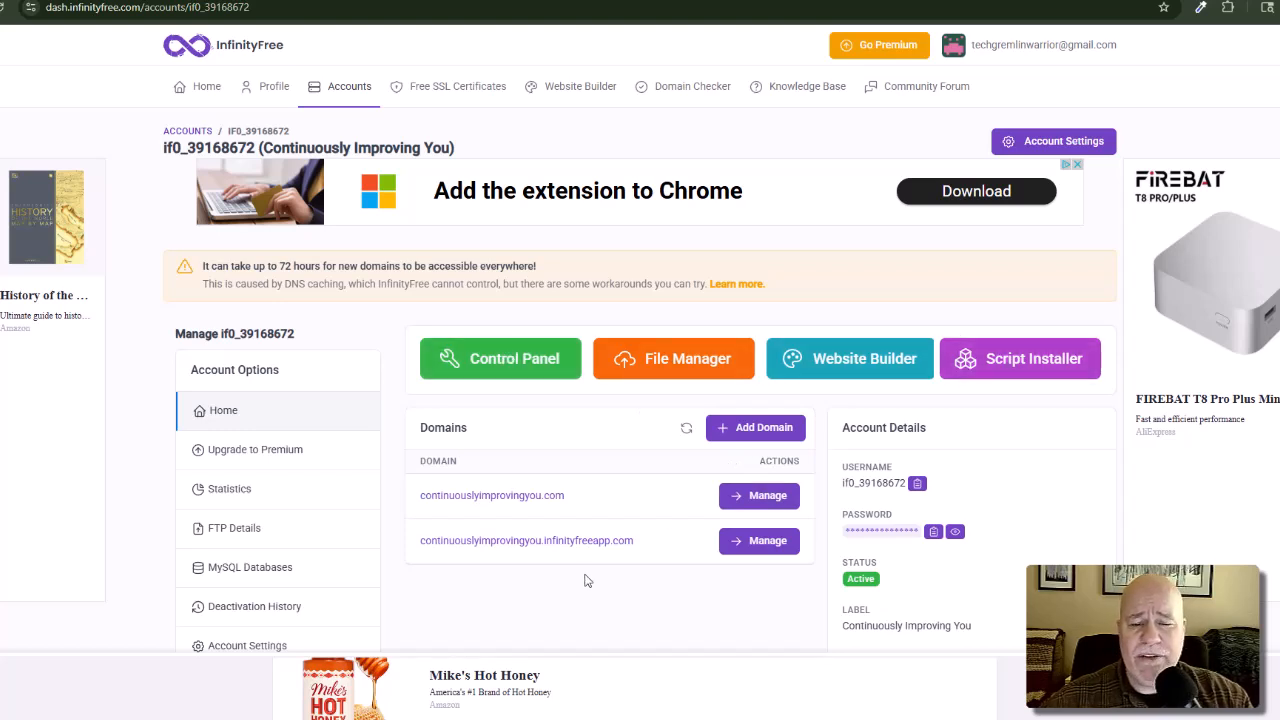
{"action": "left_click", "coordinate": [1036, 360]}
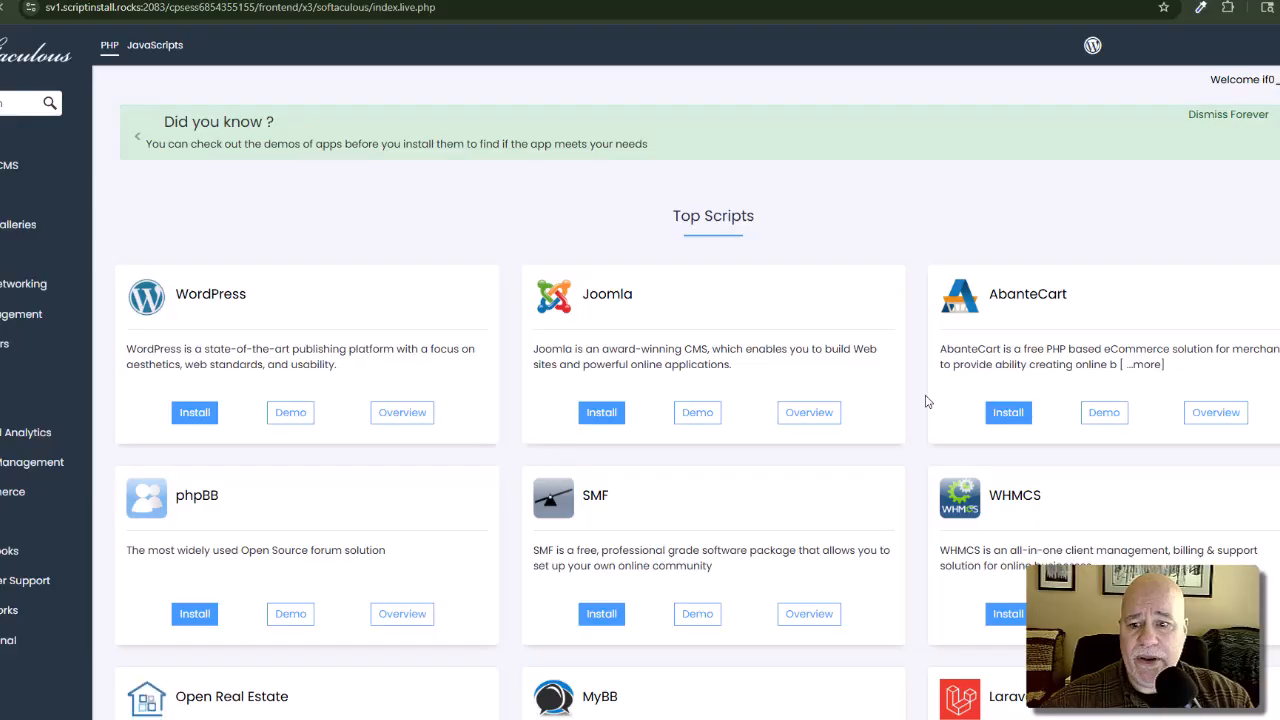
{"action": "left_click", "coordinate": [196, 418]}
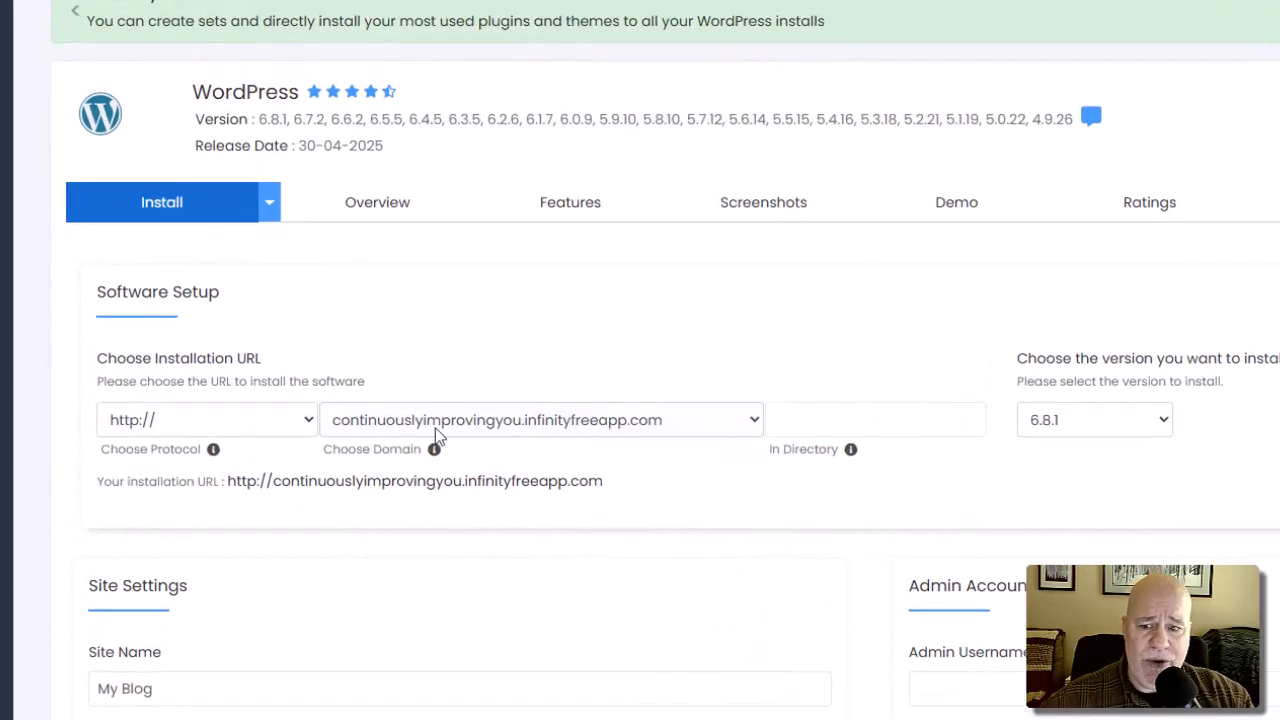
{"action": "left_click", "coordinate": [306, 428]}
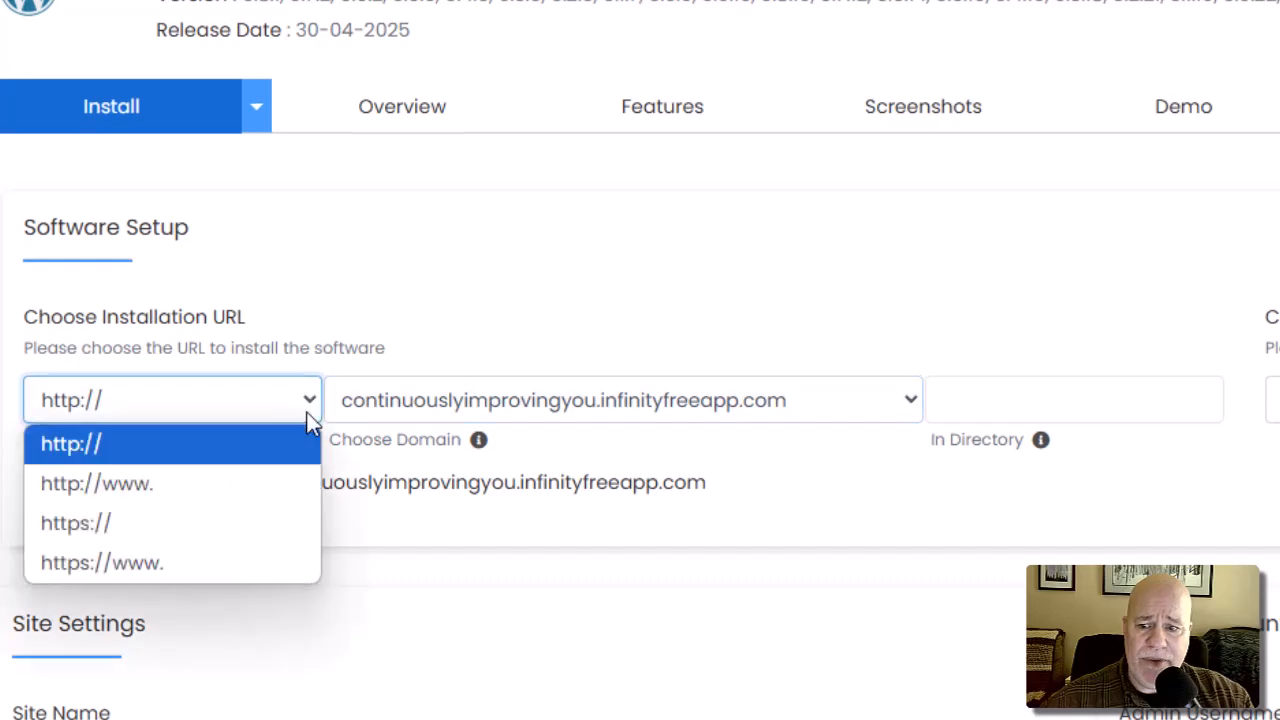
{"action": "left_click", "coordinate": [261, 525]}
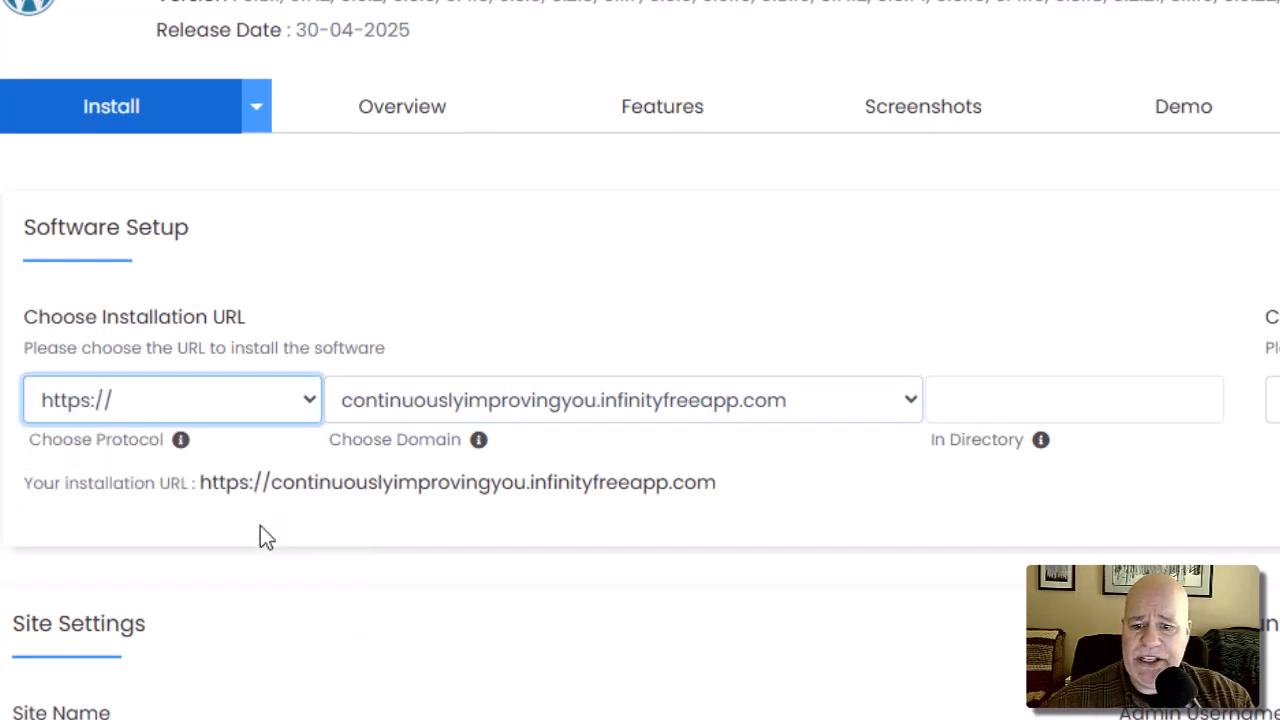
{"action": "left_click", "coordinate": [912, 404]}
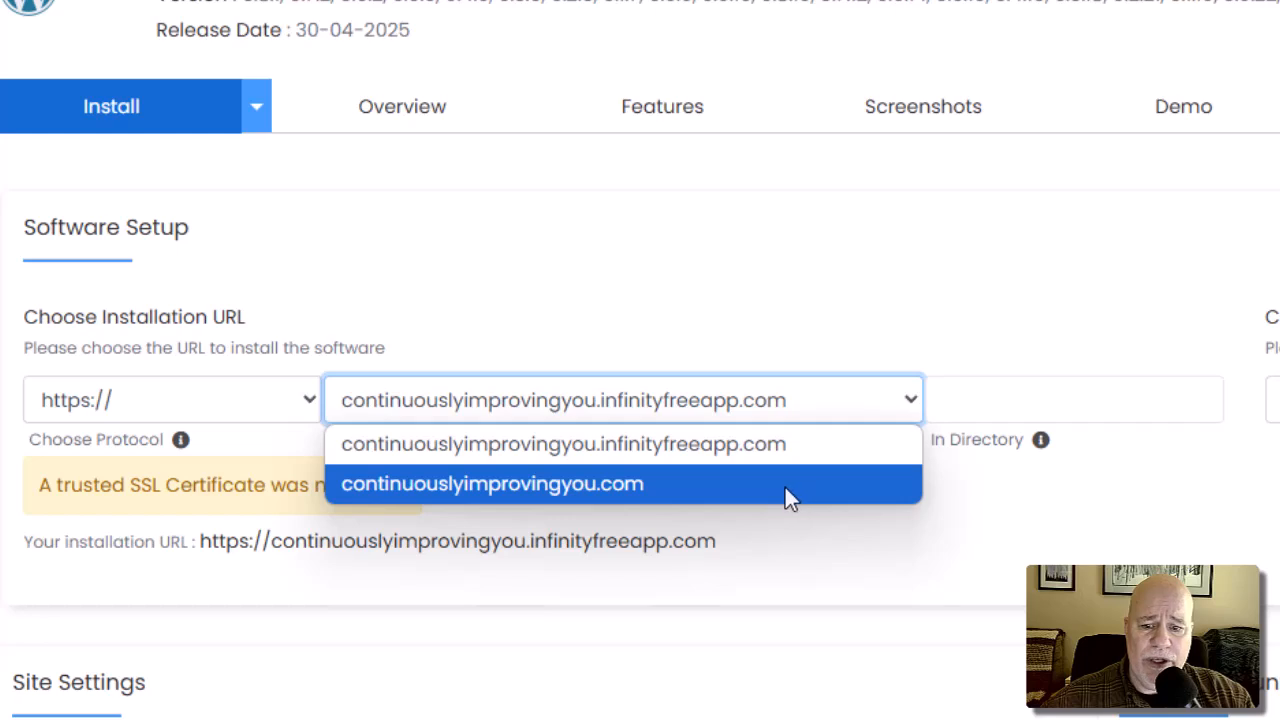
{"action": "left_click", "coordinate": [785, 487]}
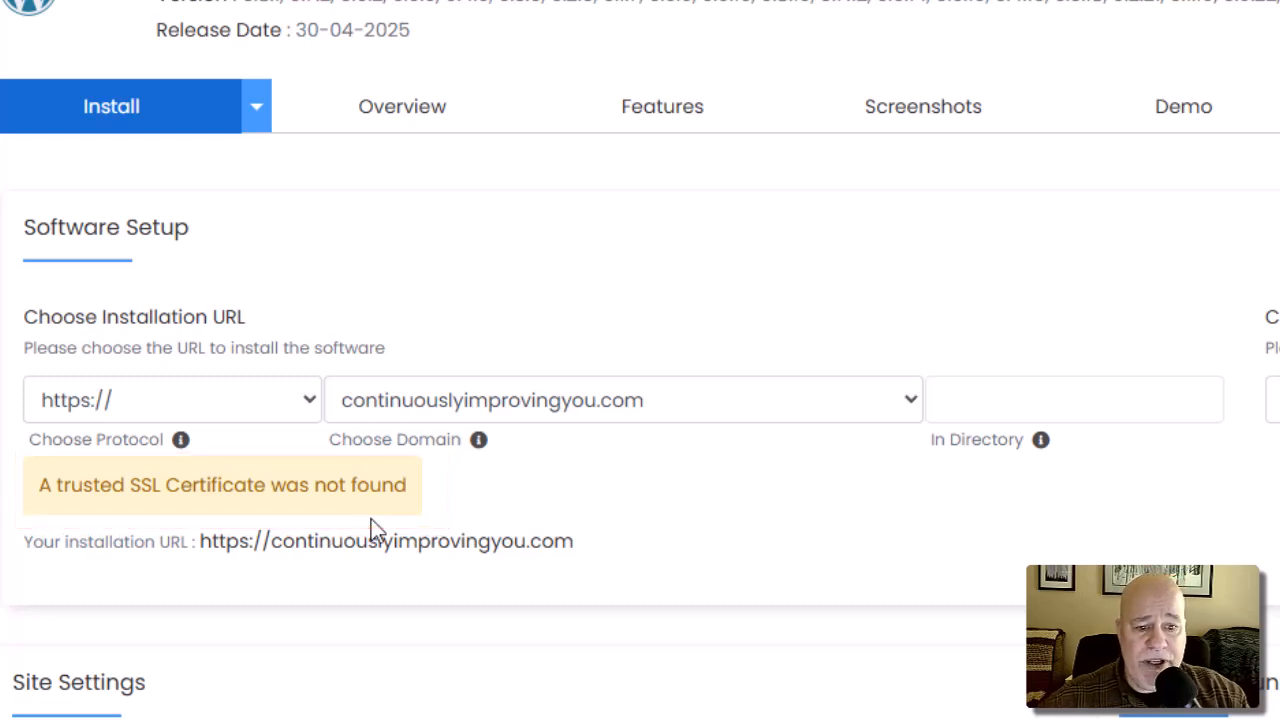
{"action": "scroll", "coordinate": [924, 512], "scroll_direction": "down", "scroll_amount": 5}
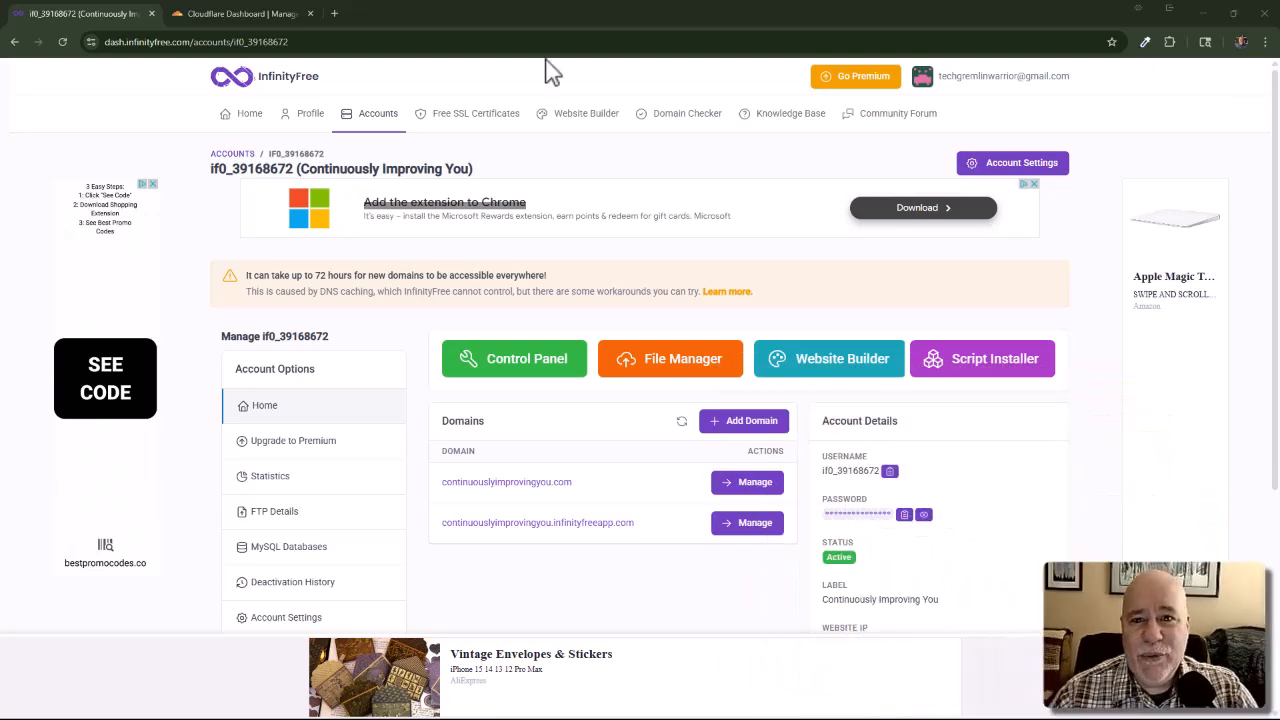
- Open continuouslyimprovingyou.com in a new browser tab to check whether the site loads
{"action": "left_click", "coordinate": [335, 13]}
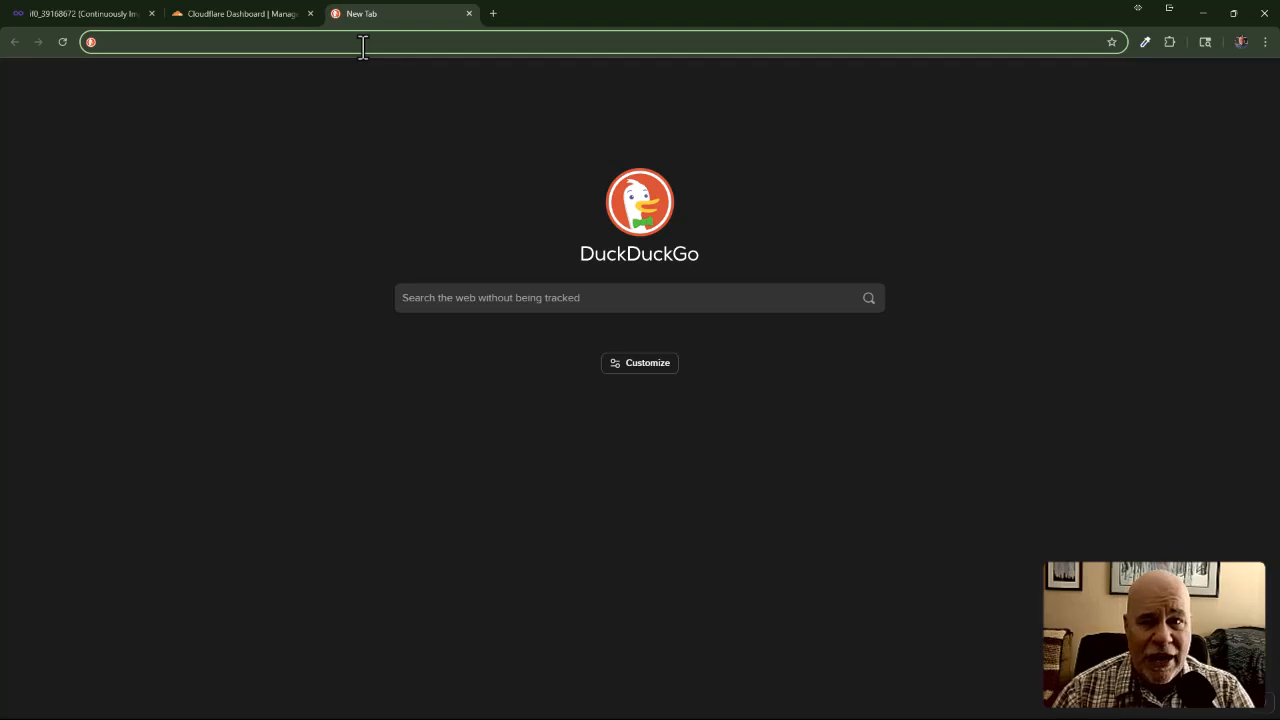
{"action": "left_click", "coordinate": [363, 46]}
{"action": "type", "text": "continiuls"}
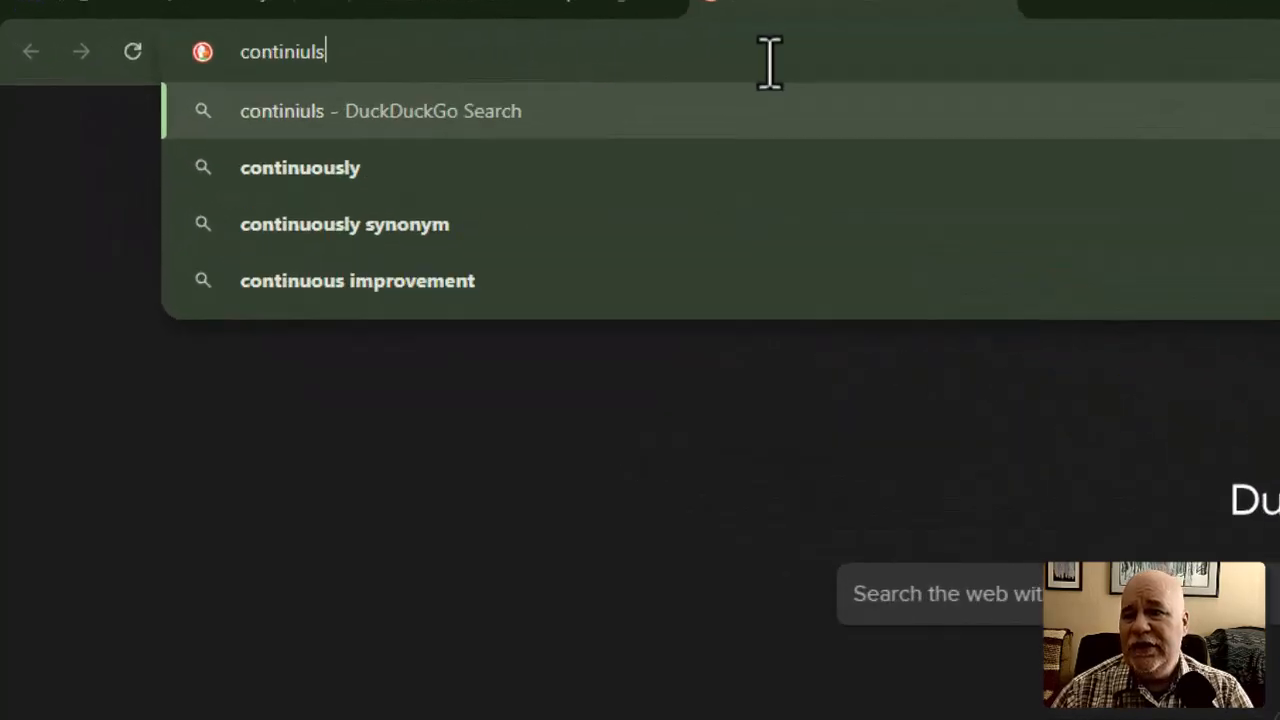
{"action": "key", "text": "BackSpace"}
{"action": "key", "text": "BackSpace"}
{"action": "key", "text": "BackSpace"}
{"action": "key", "text": "BackSpace"}
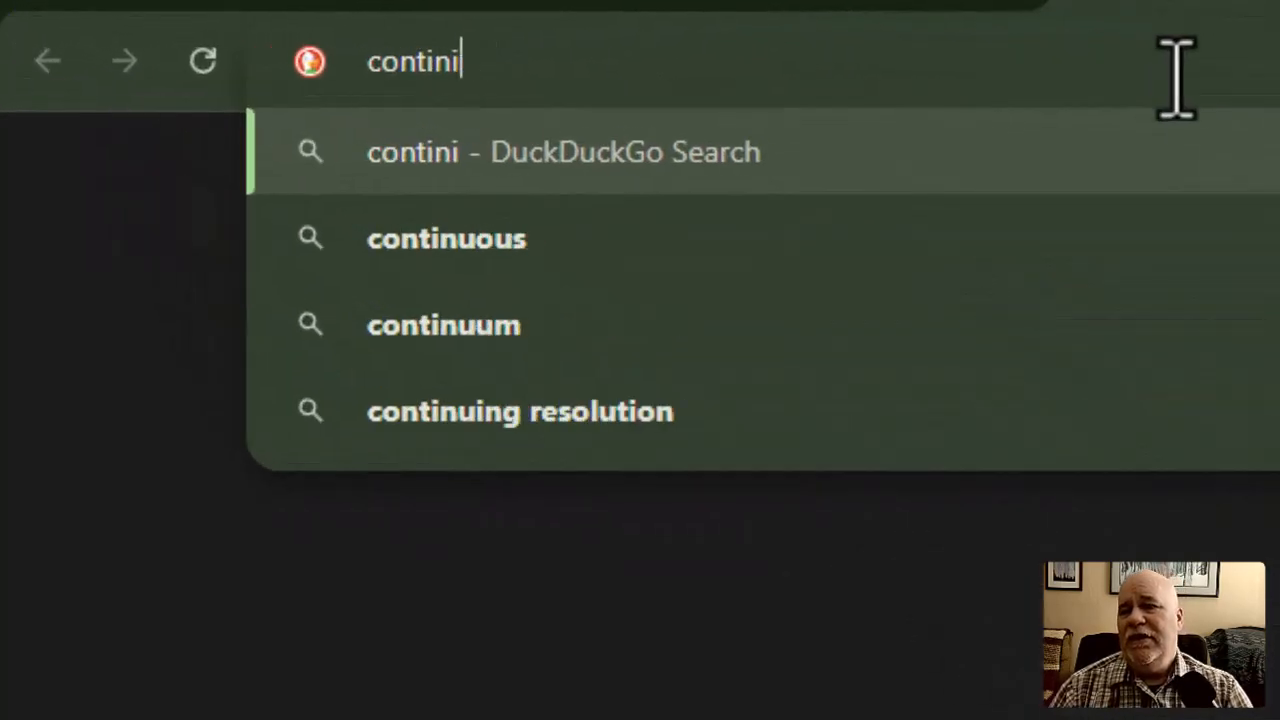
{"action": "type", "text": "uoo"}
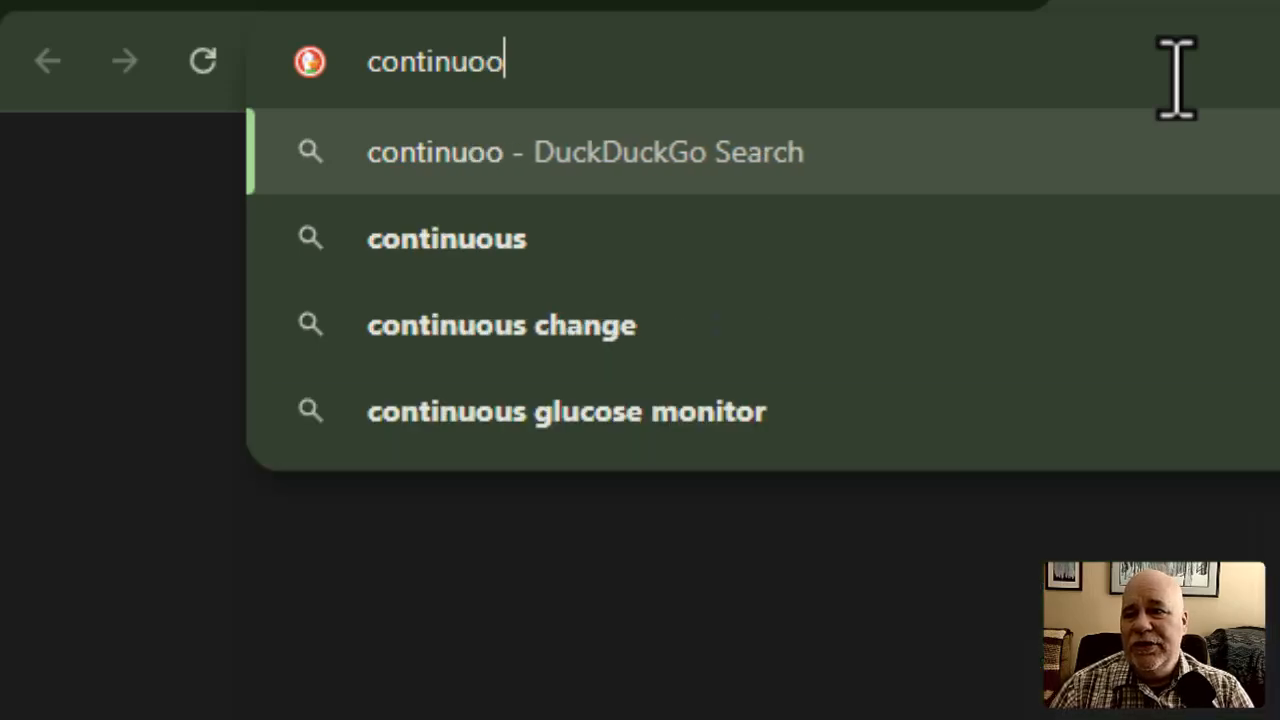
{"action": "key", "text": "BackSpace"}
{"action": "type", "text": "uslyimprvo"}
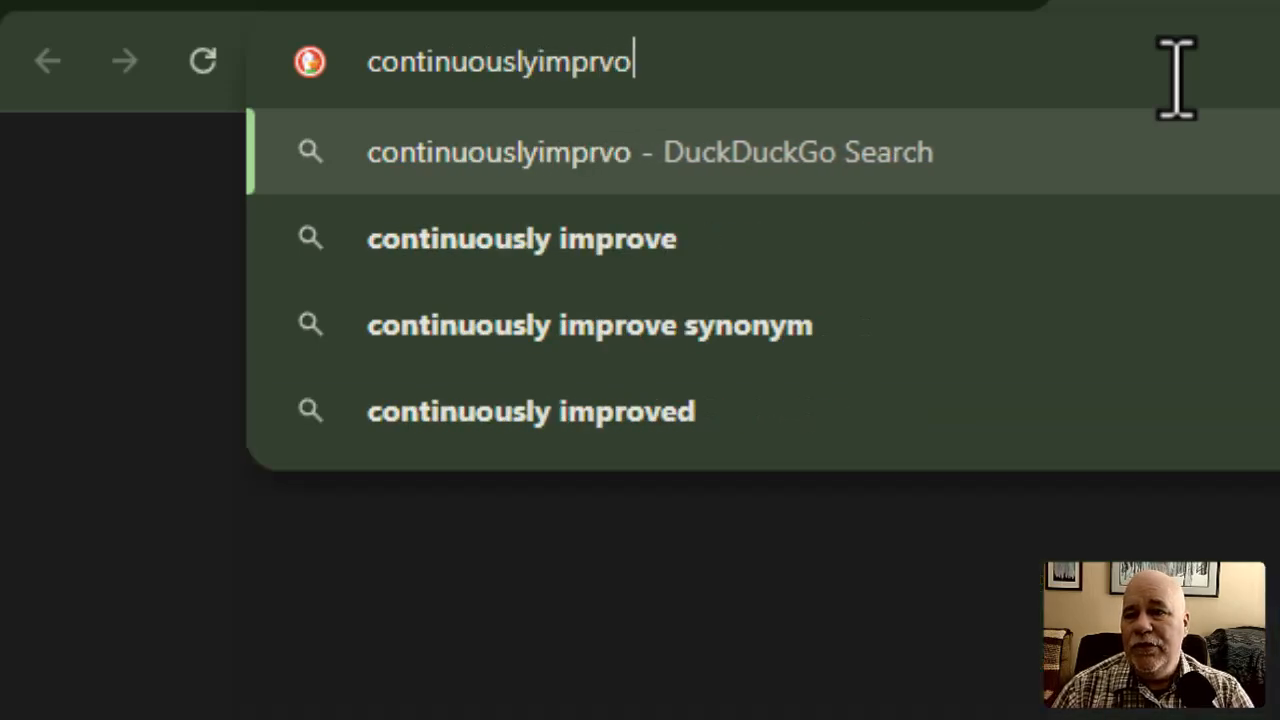
{"action": "key", "text": "BackSpace"}
{"action": "key", "text": "BackSpace"}
{"action": "type", "text": "ovingyou.com"}
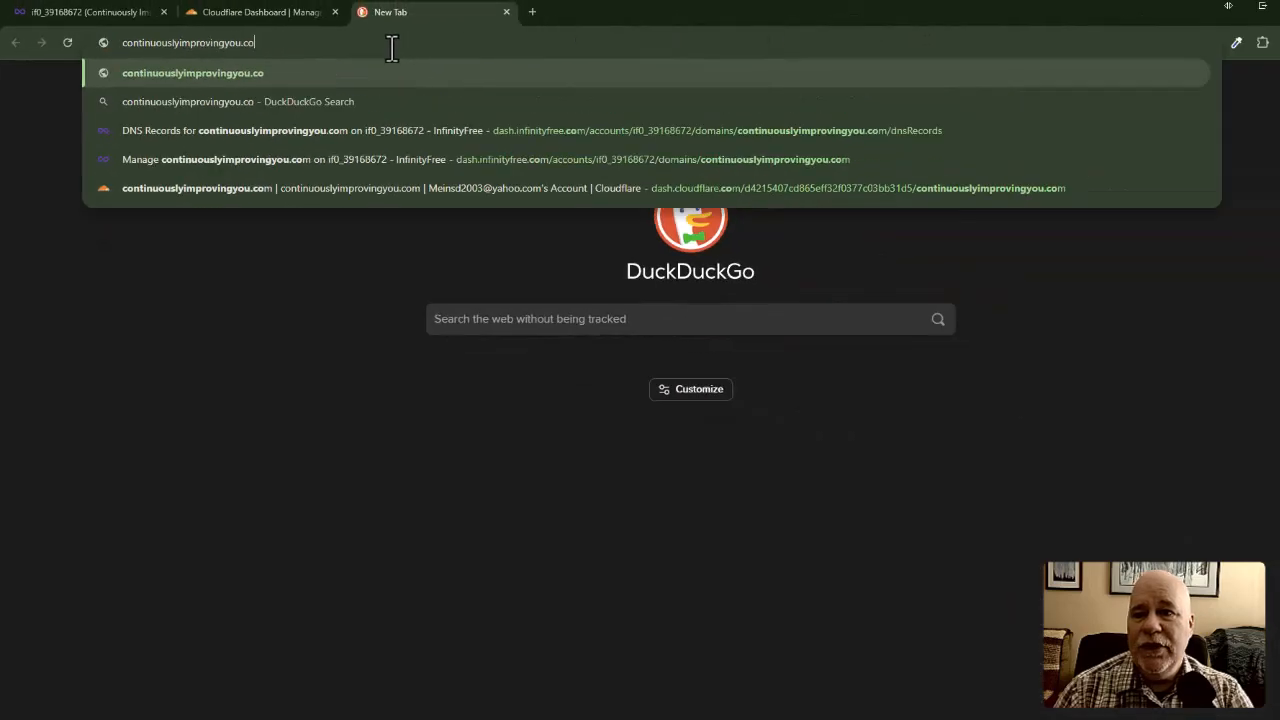
{"action": "key", "text": "Return"}
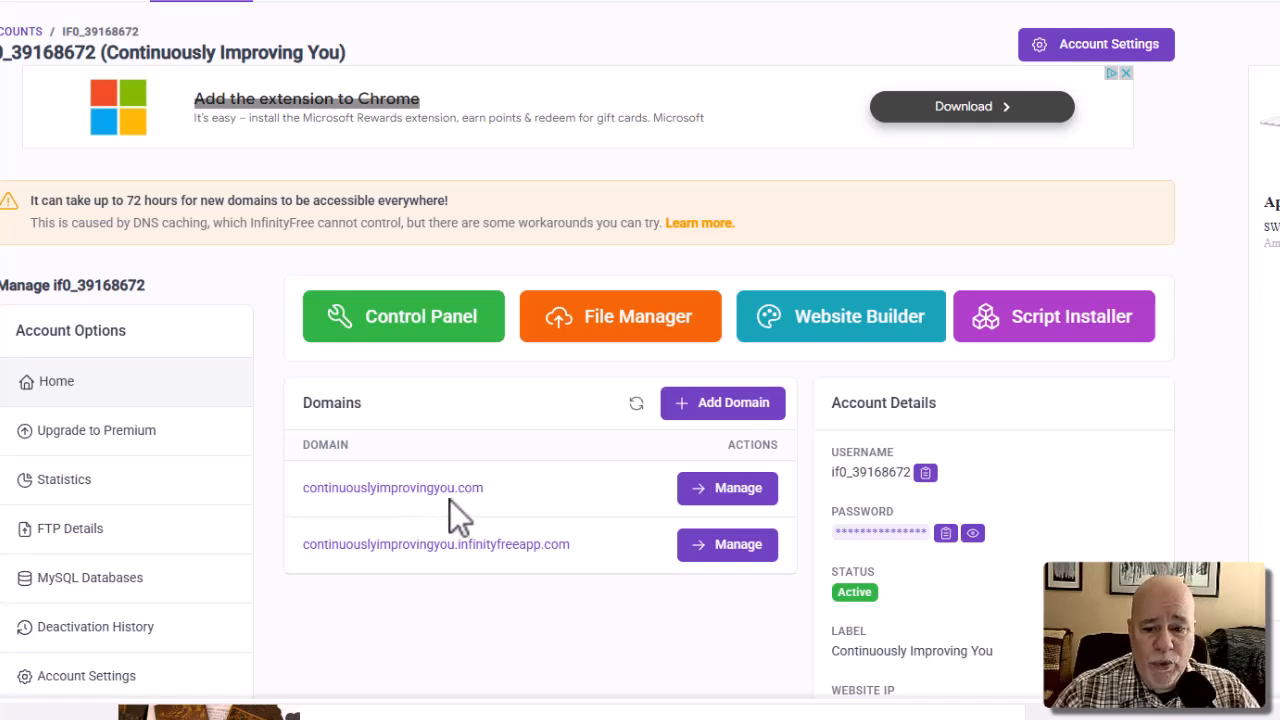
- Check the DNS status of continuouslyimprovingyou.com in its domain management page and open its DNS records
{"action": "left_click", "coordinate": [718, 488]}
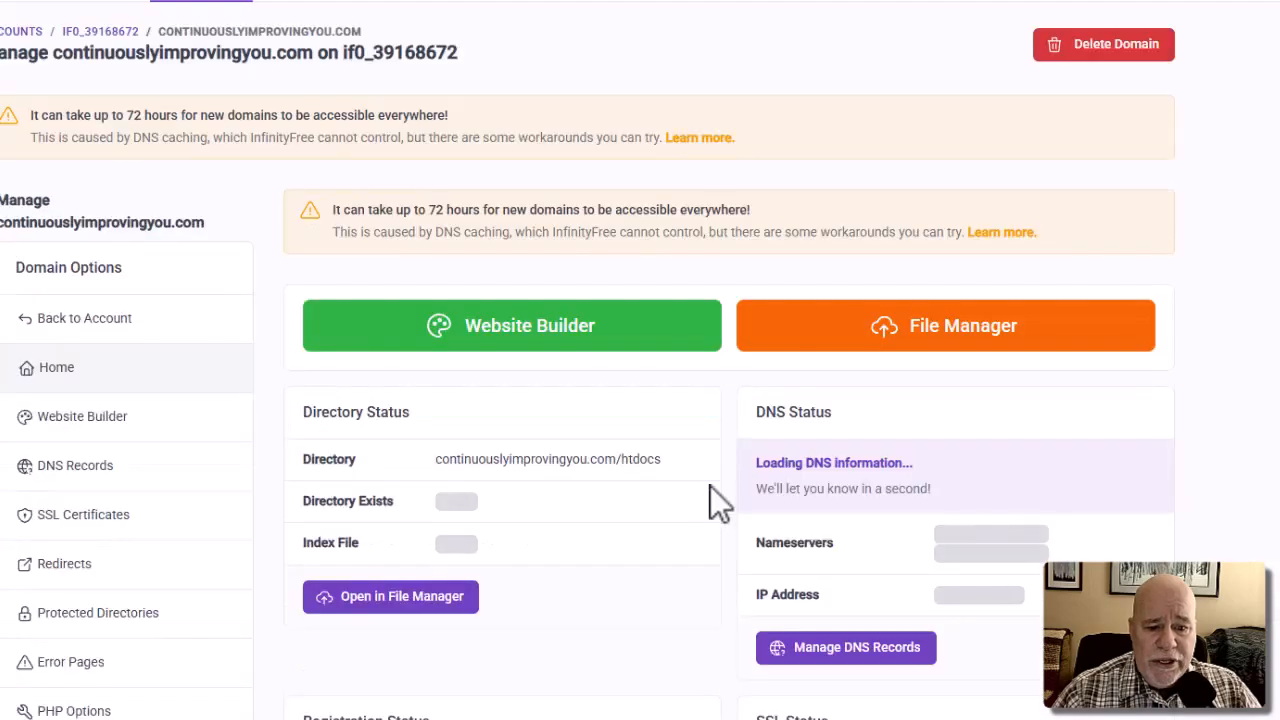
{"action": "scroll", "coordinate": [823, 484], "scroll_direction": "down", "scroll_amount": 2}
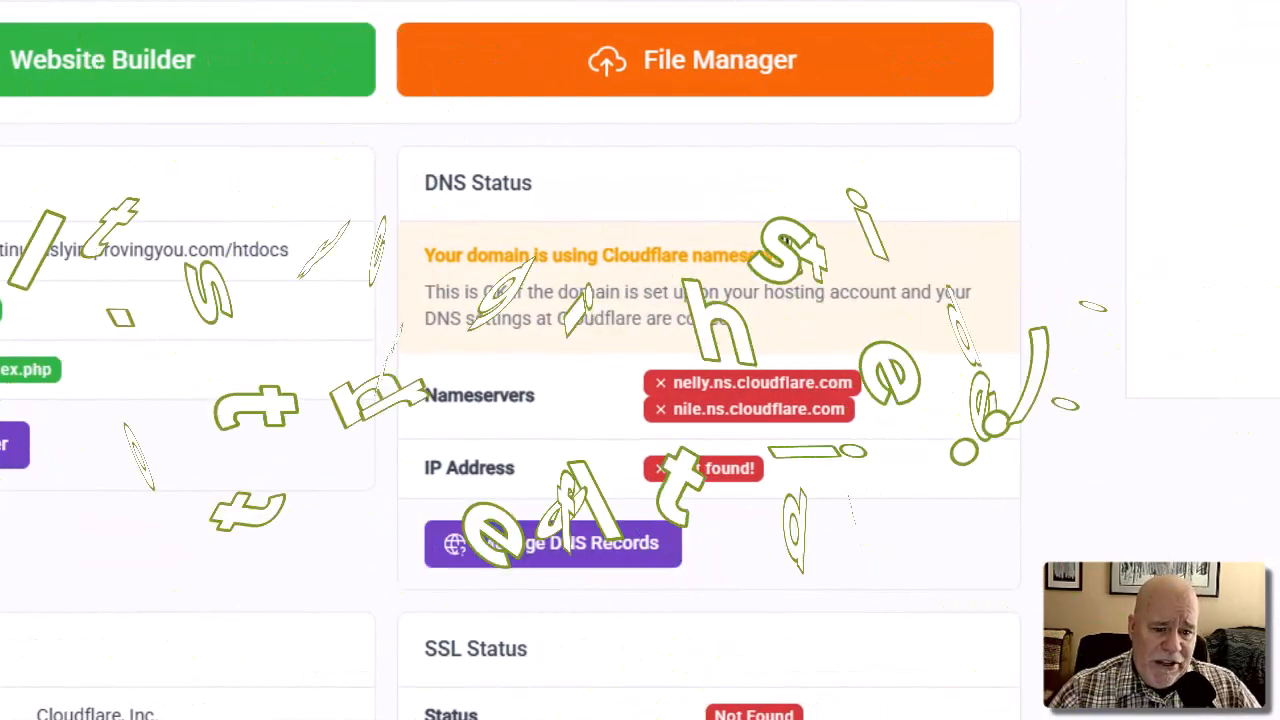
{"action": "scroll", "coordinate": [780, 258], "scroll_direction": "down", "scroll_amount": 1}
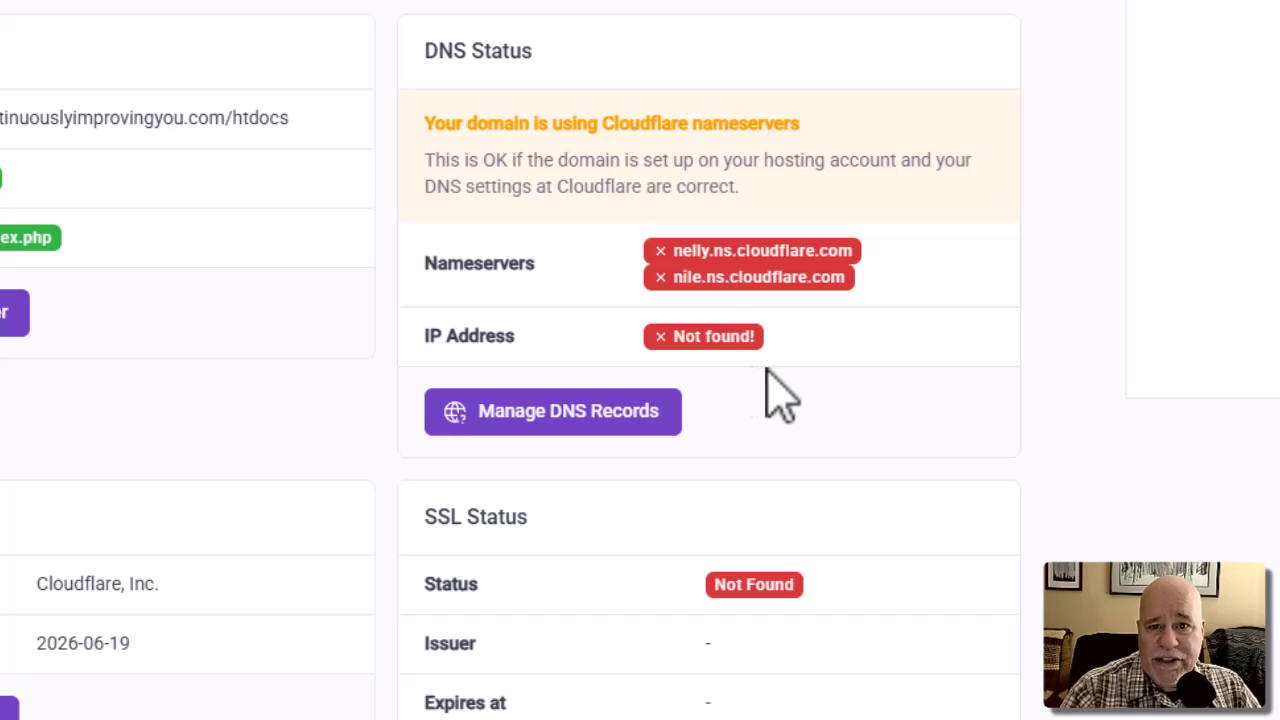
{"action": "left_click", "coordinate": [665, 428]}
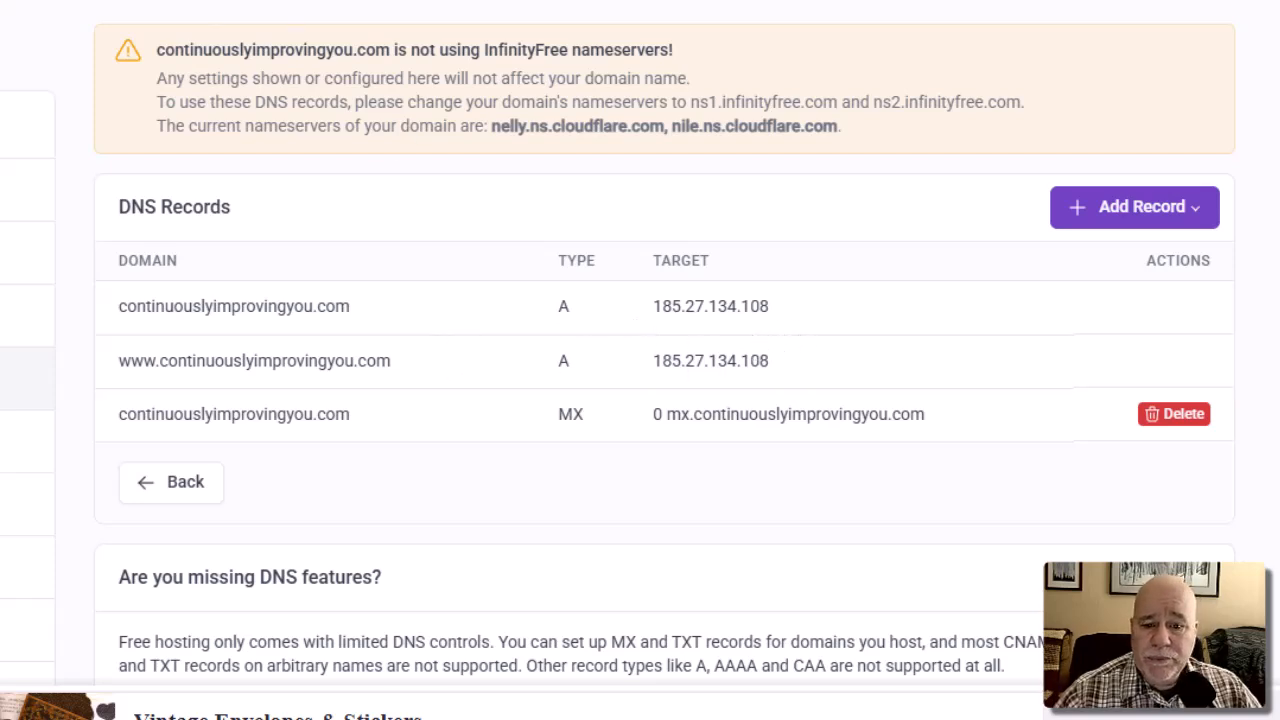
- Copy the root domain from InfinityFree's DNS records and start a Cloudflare A record named continuouslyimprovingyou.com
{"action": "left_click_drag", "start_coordinate": [352, 308], "coordinate": [116, 320]}
{"action": "key", "text": "ctrl+c"}
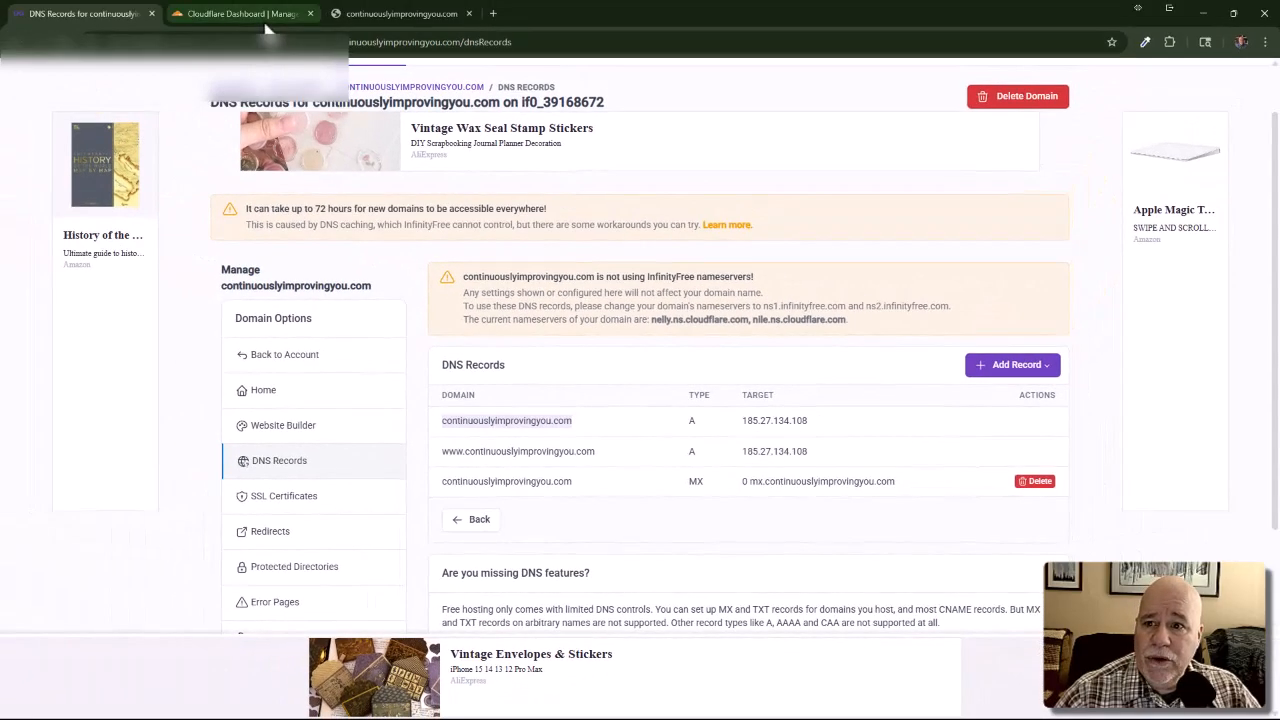
{"action": "left_click", "coordinate": [255, 15]}
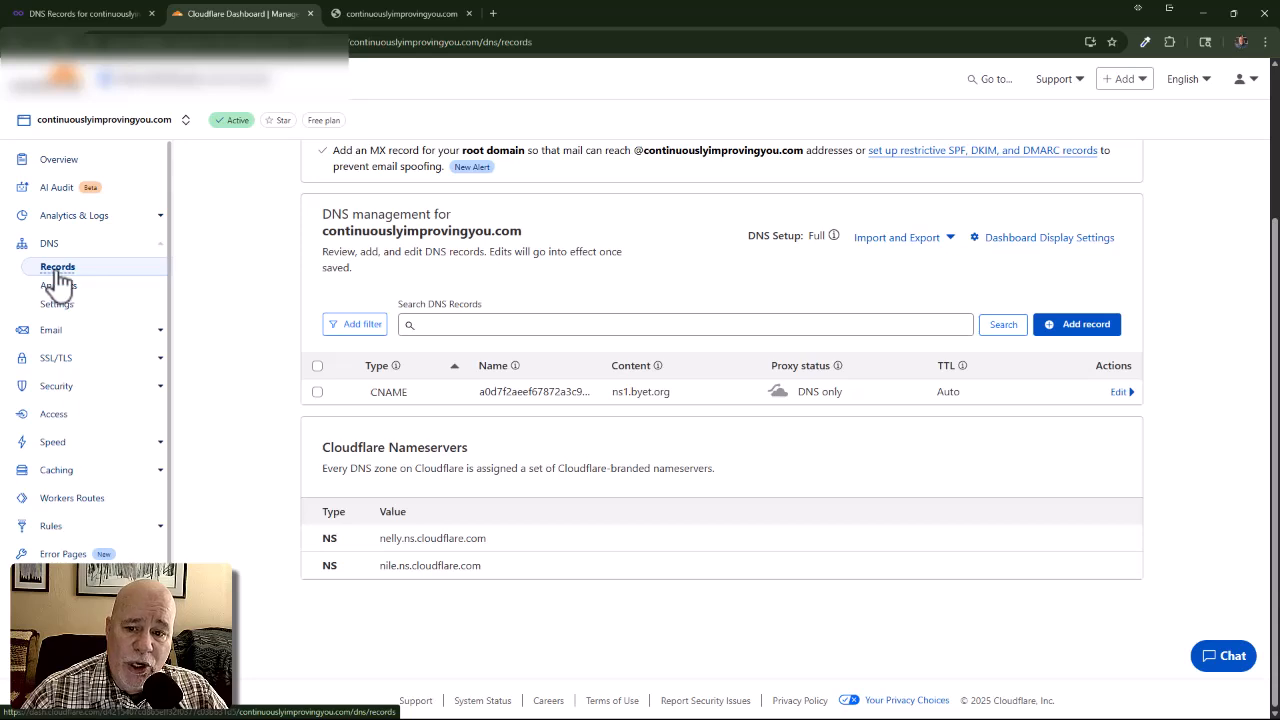
{"action": "left_click", "coordinate": [1055, 333]}
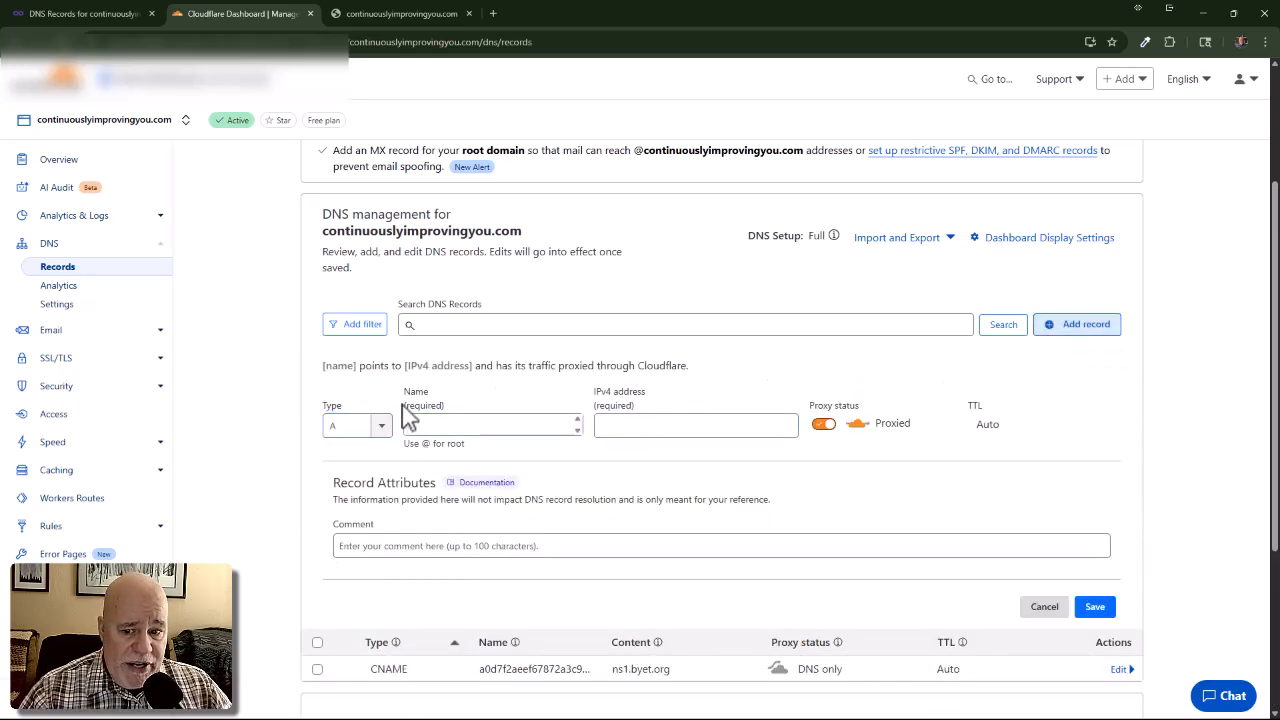
{"action": "left_click", "coordinate": [388, 428]}
{"action": "left_click", "coordinate": [388, 428]}
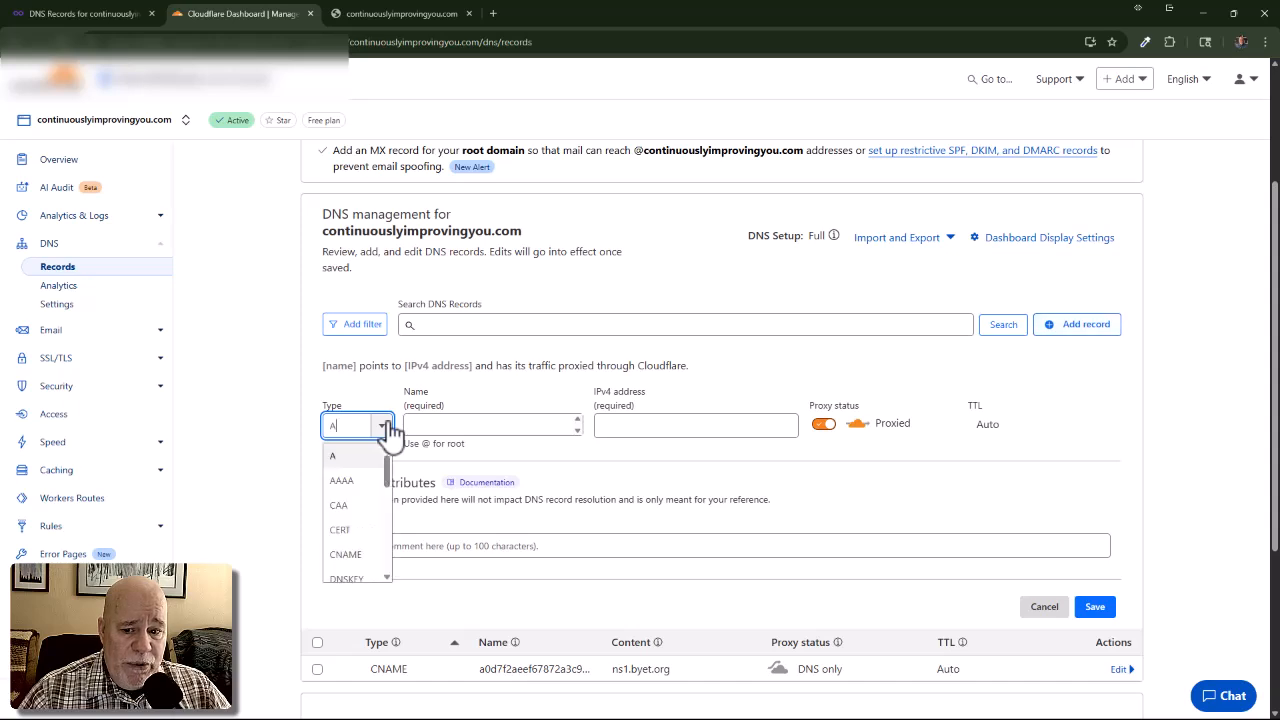
{"action": "left_click", "coordinate": [364, 455]}
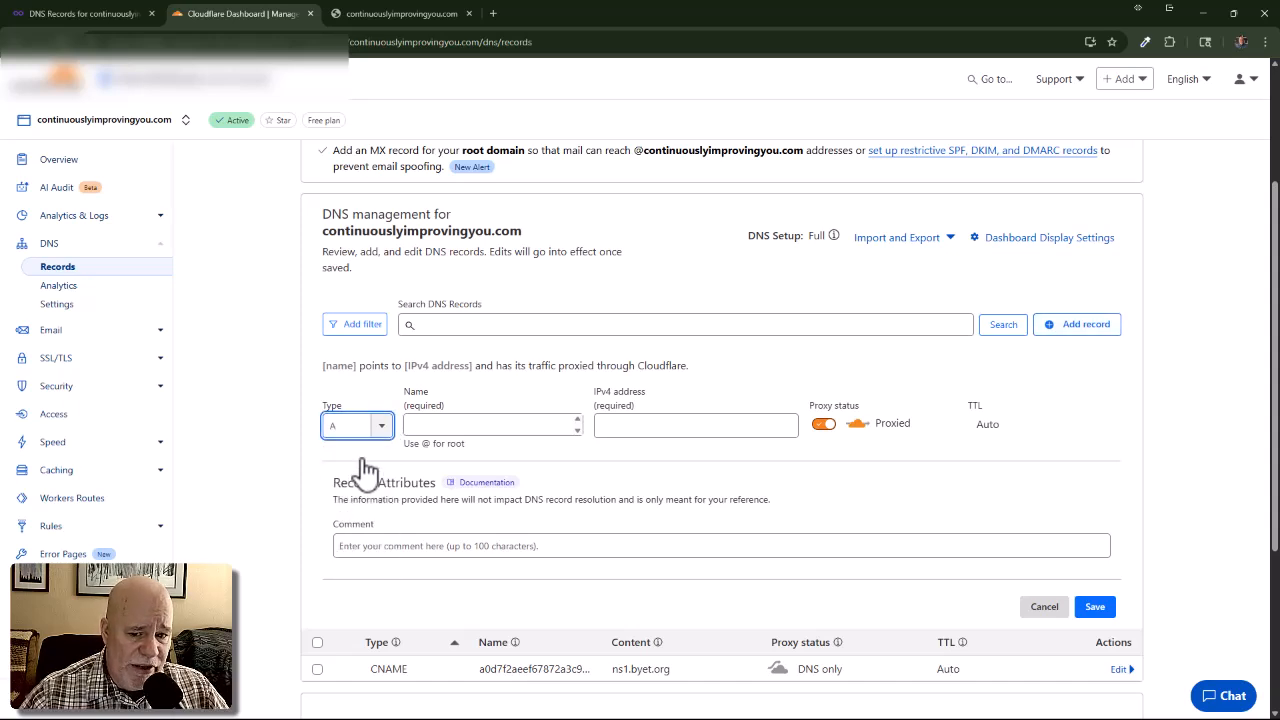
{"action": "left_click", "coordinate": [439, 427]}
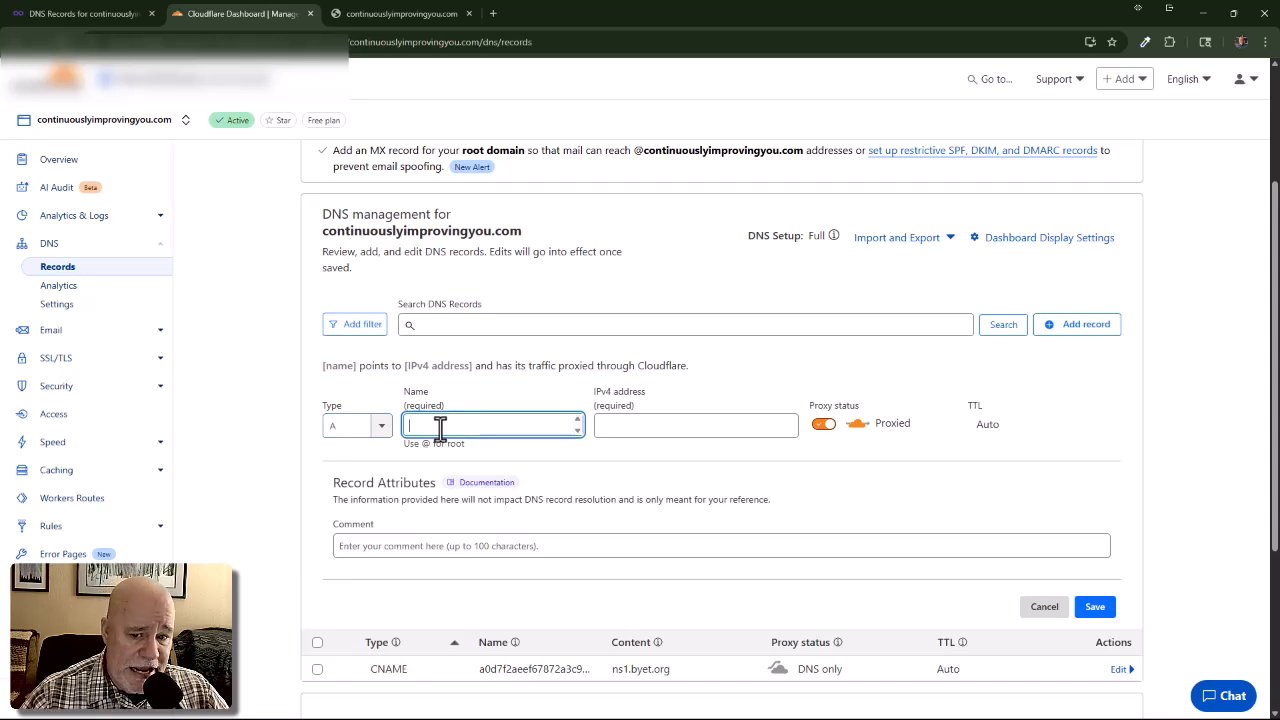
{"action": "key", "text": "ctrl+v"}
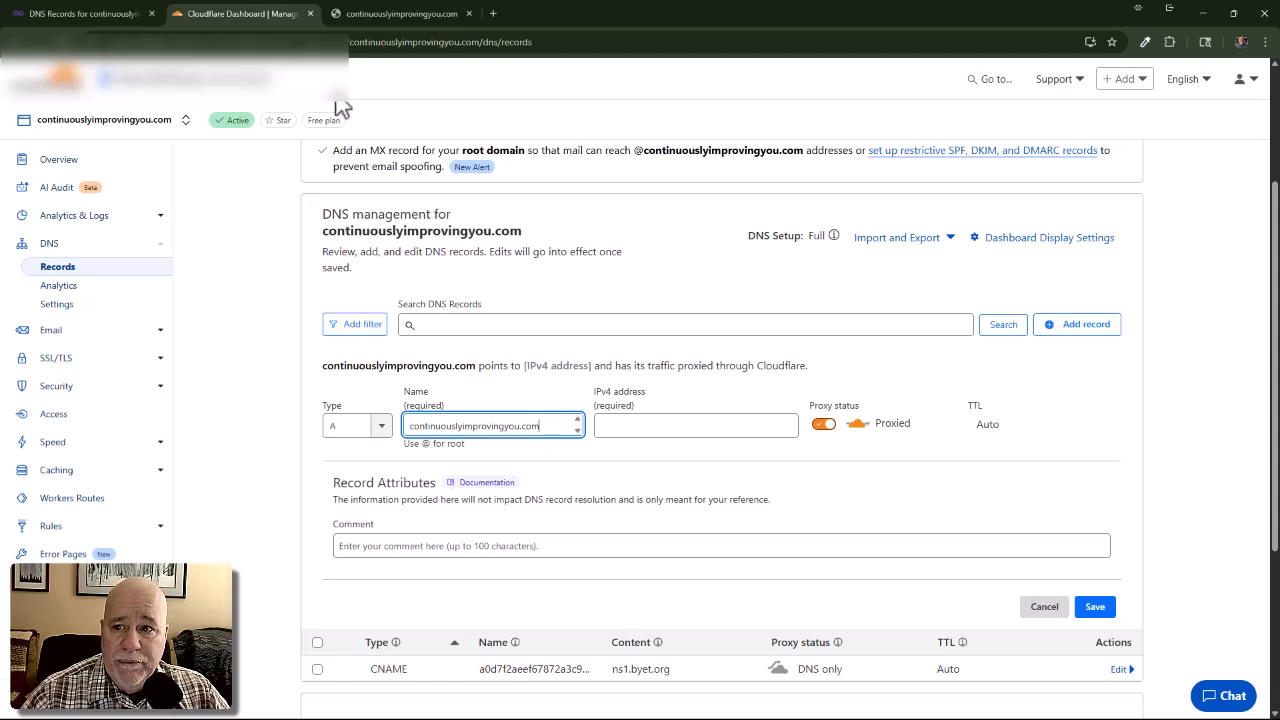
- Copy the root domain's target 185.27.134.108 from InfinityFree into the Cloudflare A record's IPv4 address and save the record
{"action": "left_click", "coordinate": [86, 14]}
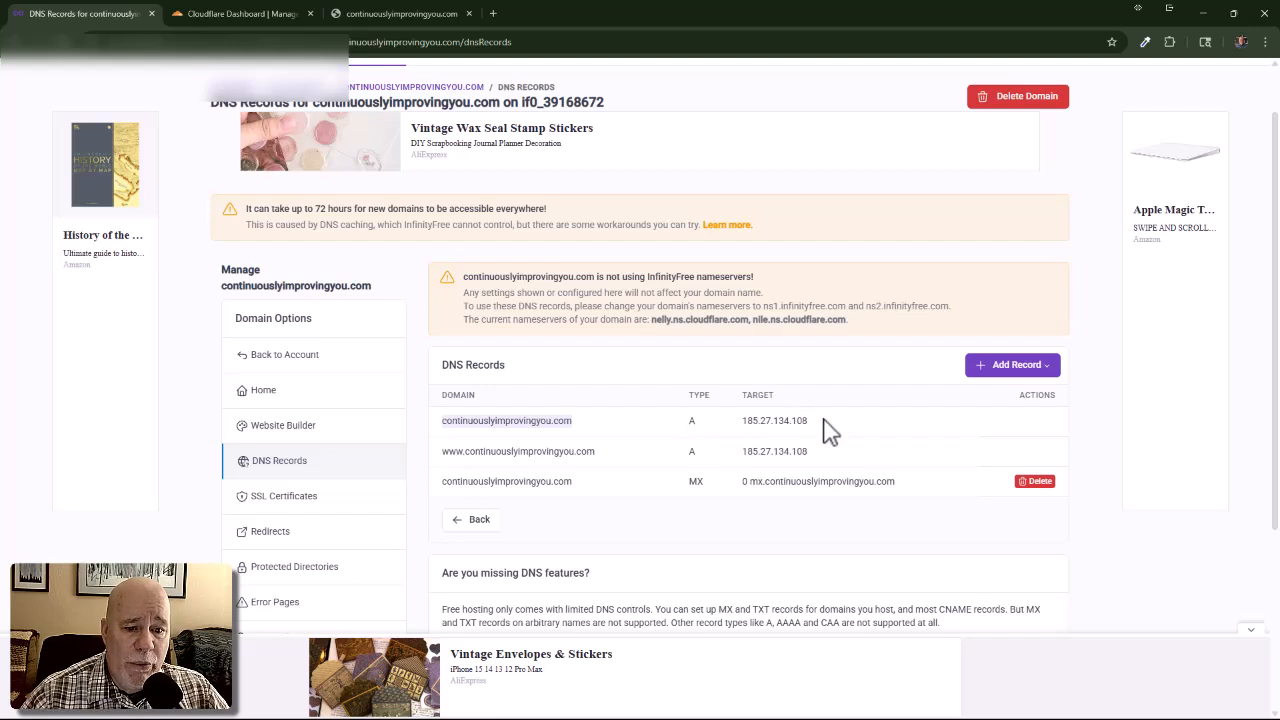
{"action": "left_click_drag", "start_coordinate": [810, 421], "coordinate": [740, 432]}
{"action": "key", "text": "ctrl+c"}
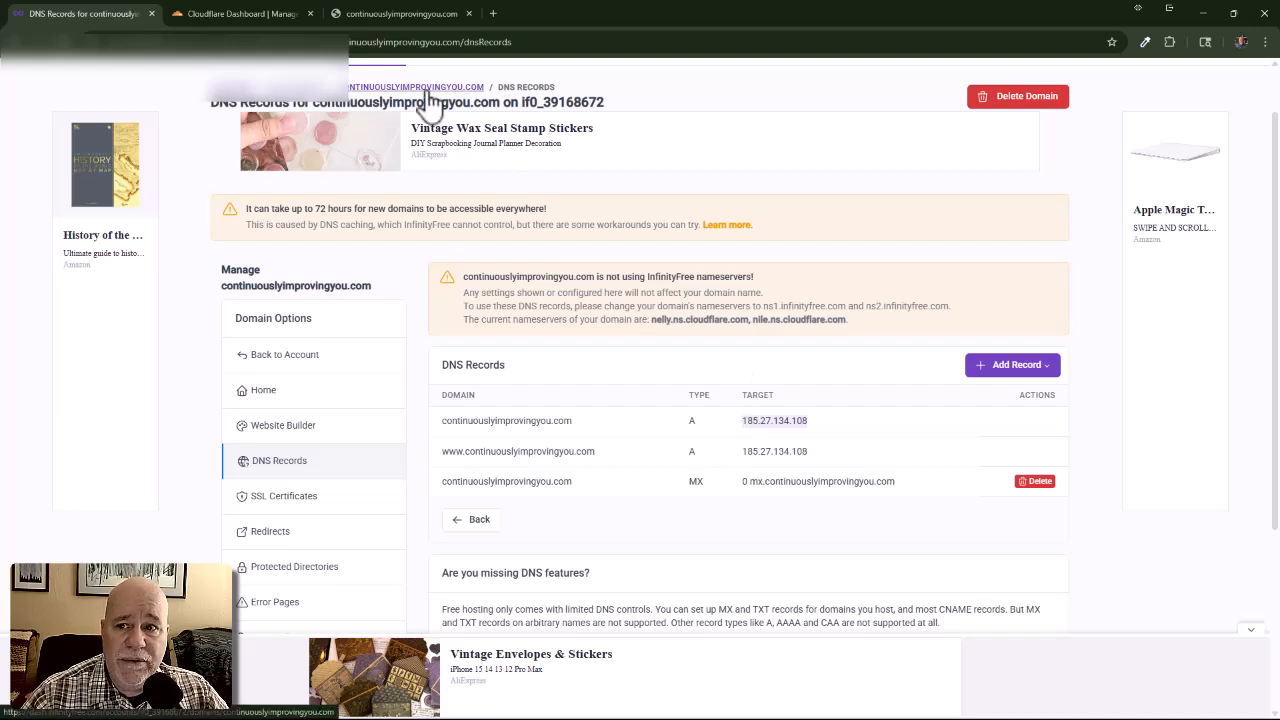
{"action": "left_click", "coordinate": [250, 13]}
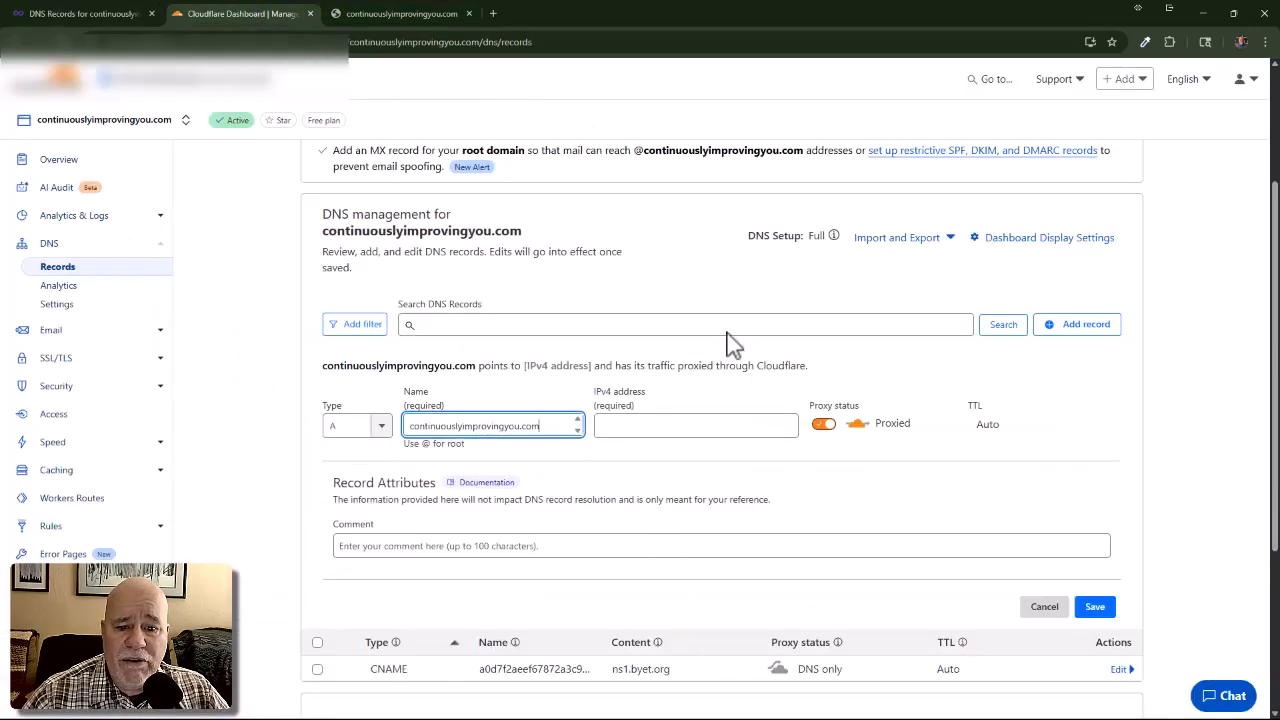
{"action": "left_click", "coordinate": [628, 424]}
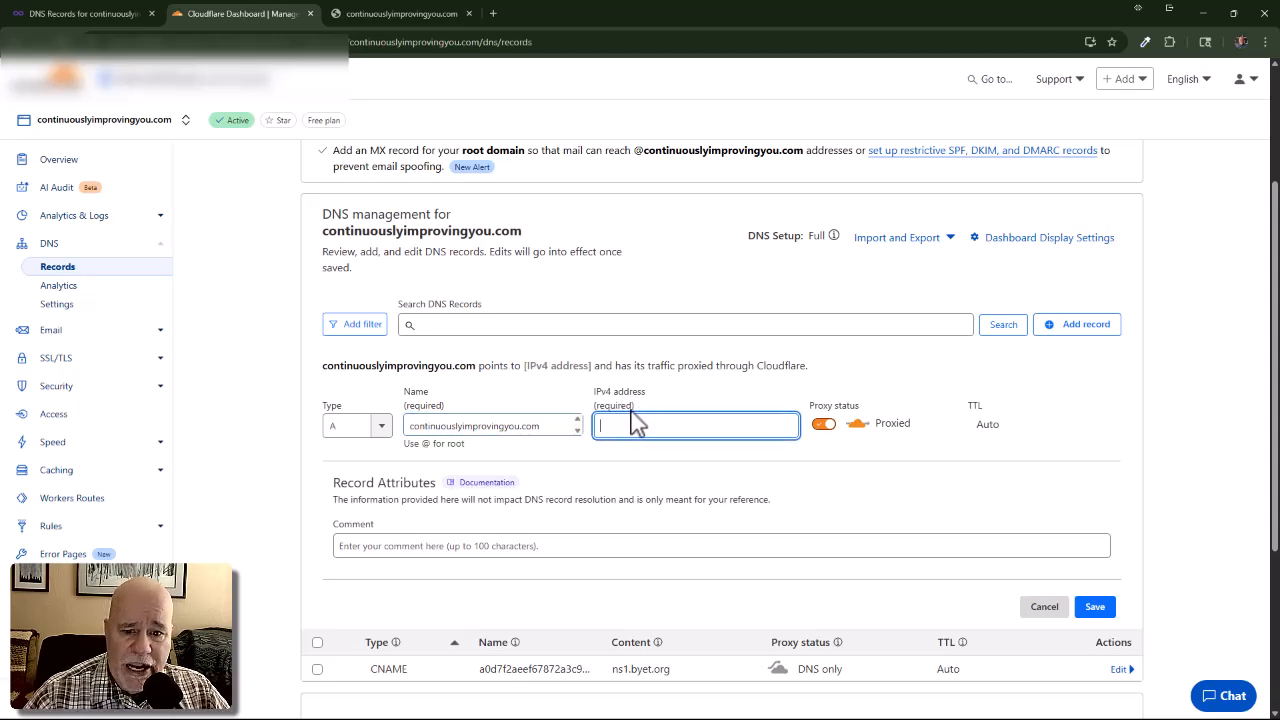
{"action": "key", "text": "ctrl+v"}
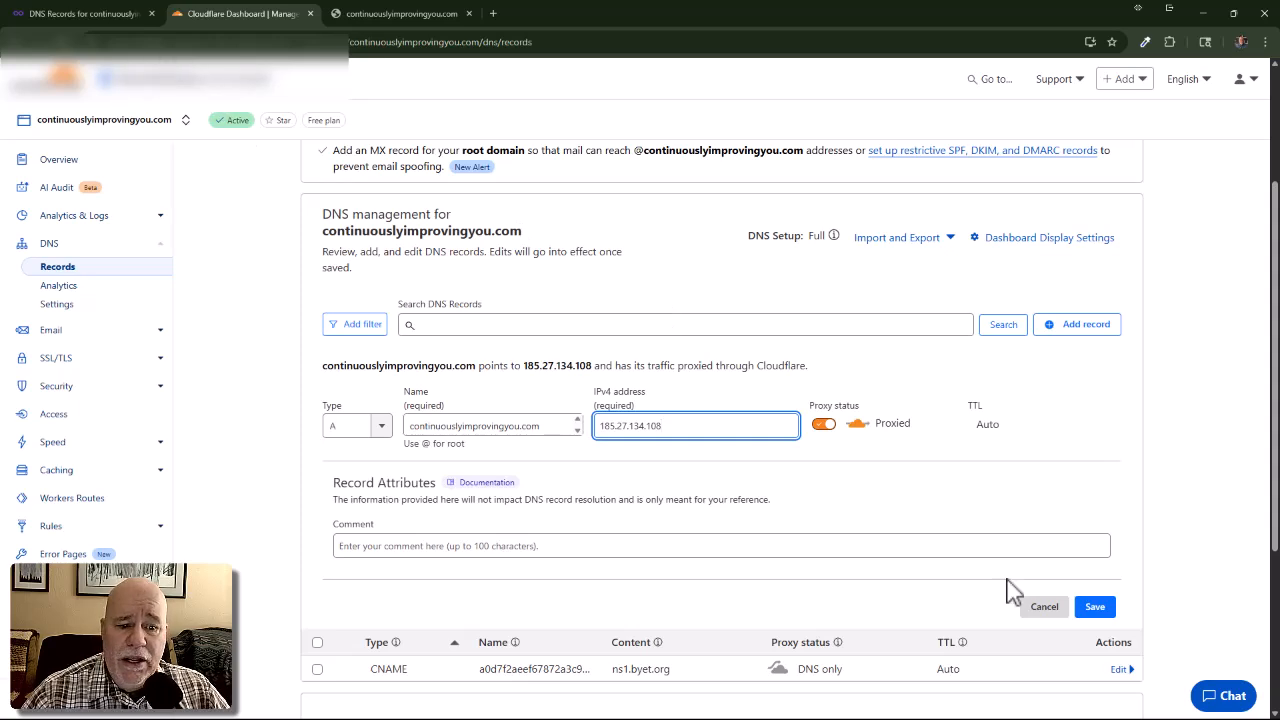
{"action": "left_click", "coordinate": [1094, 606]}
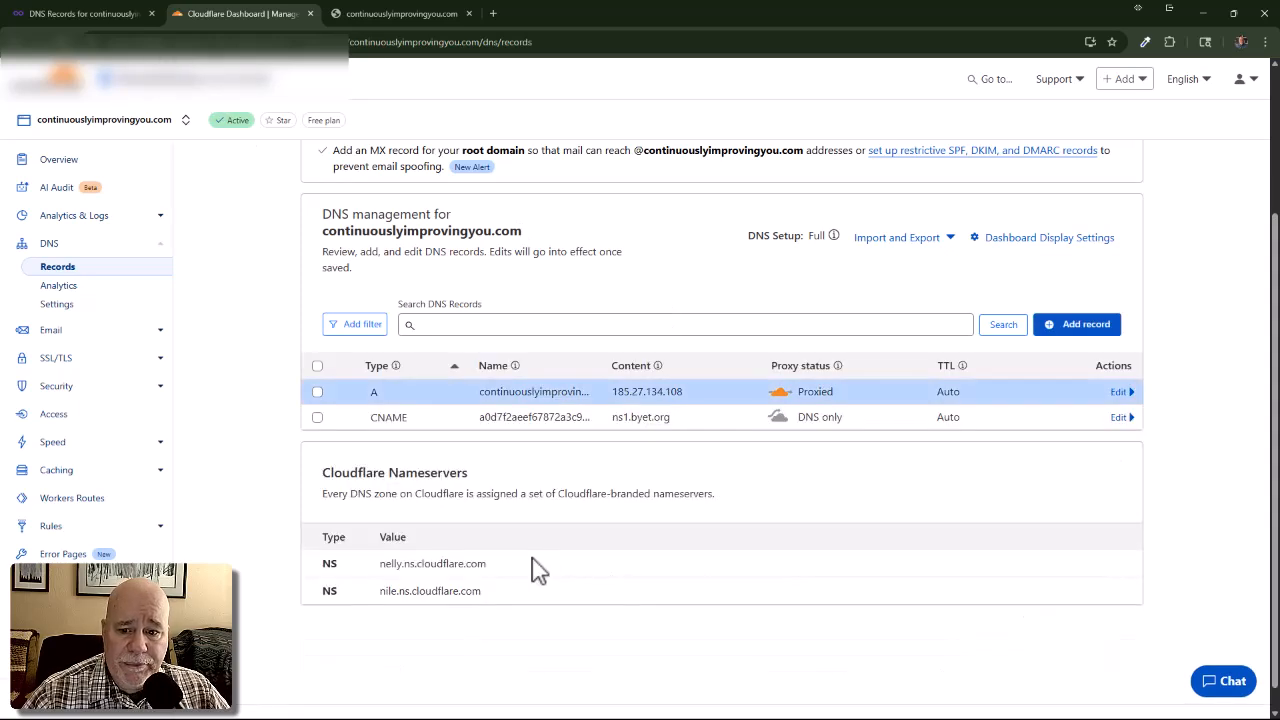
{"action": "left_click", "coordinate": [50, 12]}
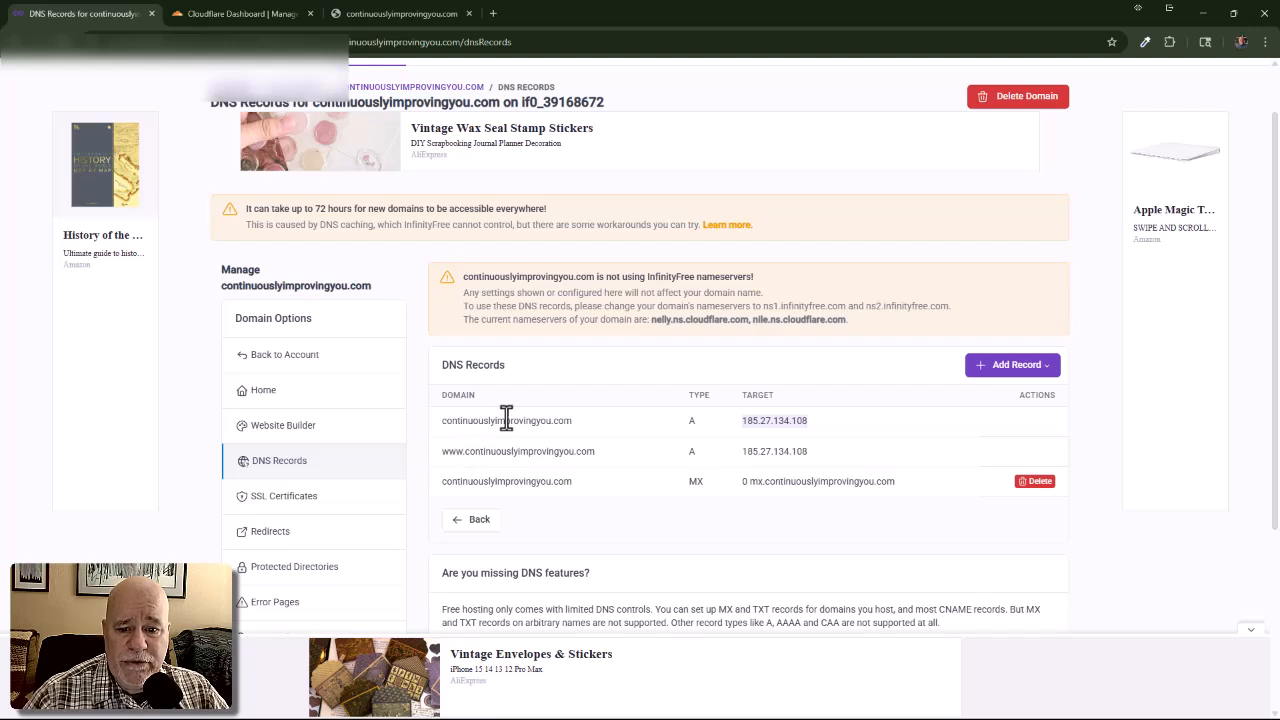
{"action": "left_click_drag", "start_coordinate": [600, 464], "coordinate": [446, 478]}
{"action": "key", "text": "ctrl+c"}
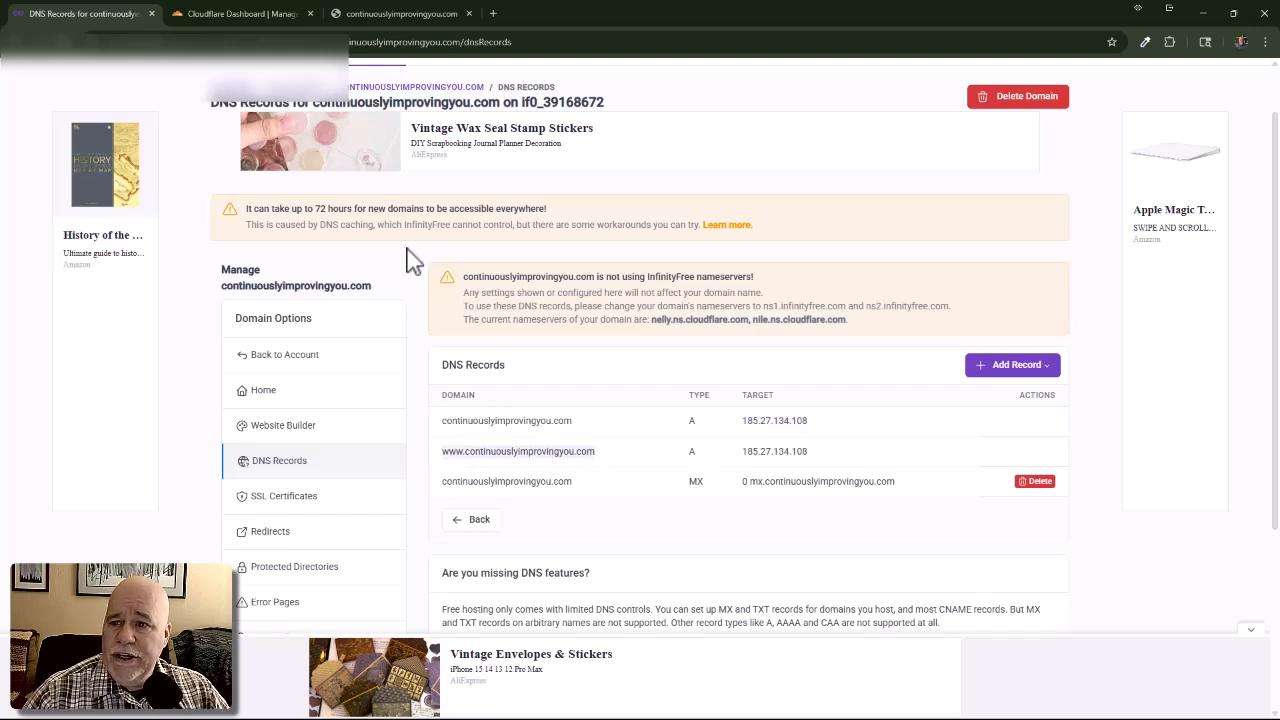
{"action": "left_click", "coordinate": [240, 13]}
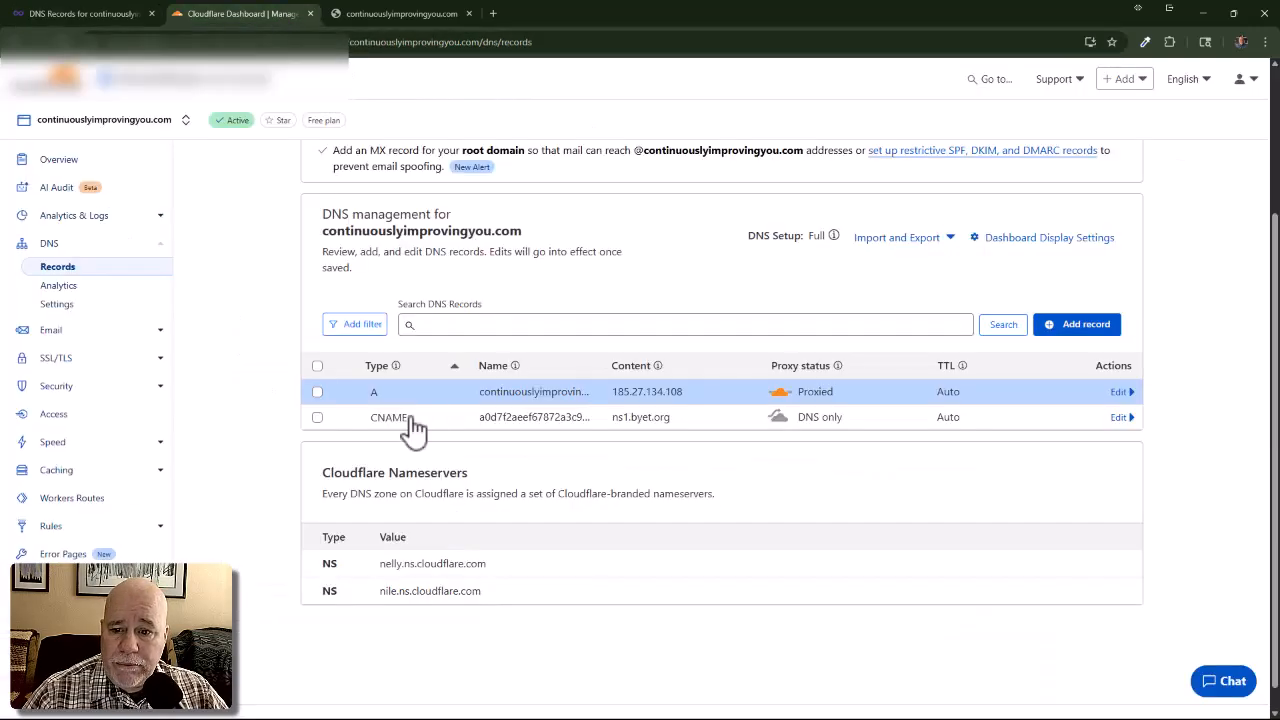
{"action": "left_click", "coordinate": [1118, 338]}
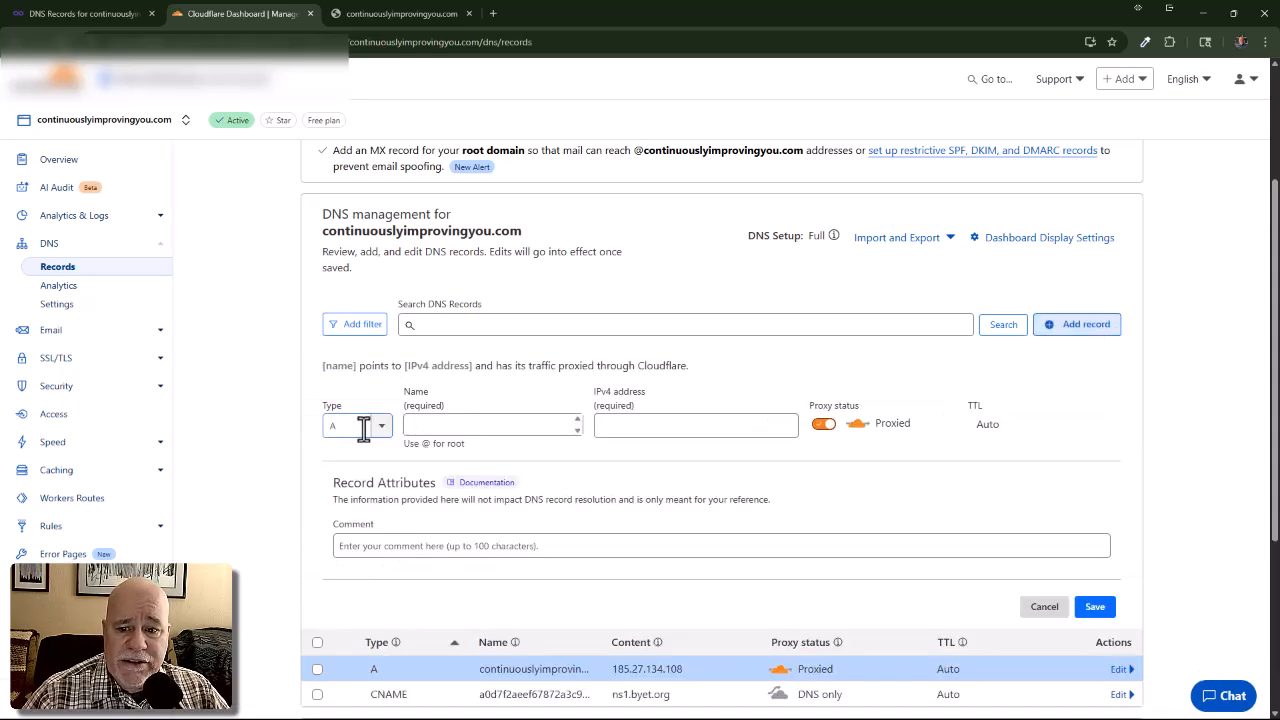
{"action": "left_click", "coordinate": [425, 428]}
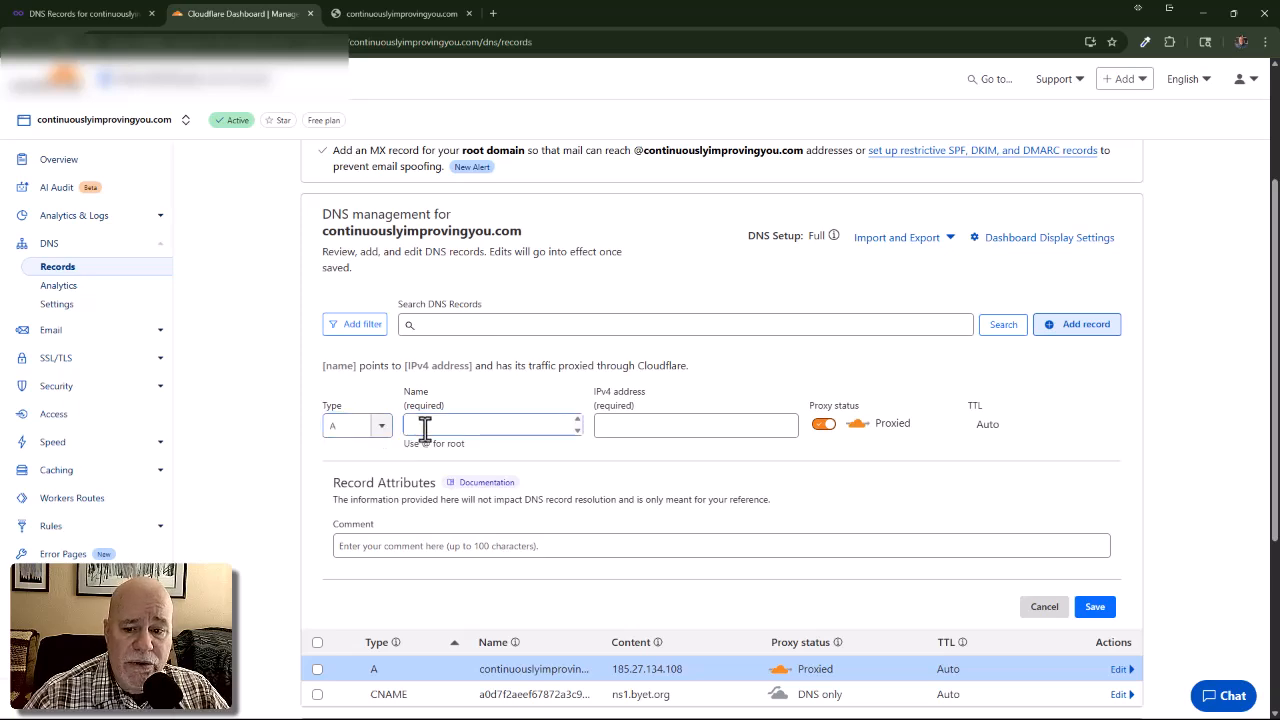
{"action": "left_click", "coordinate": [452, 428]}
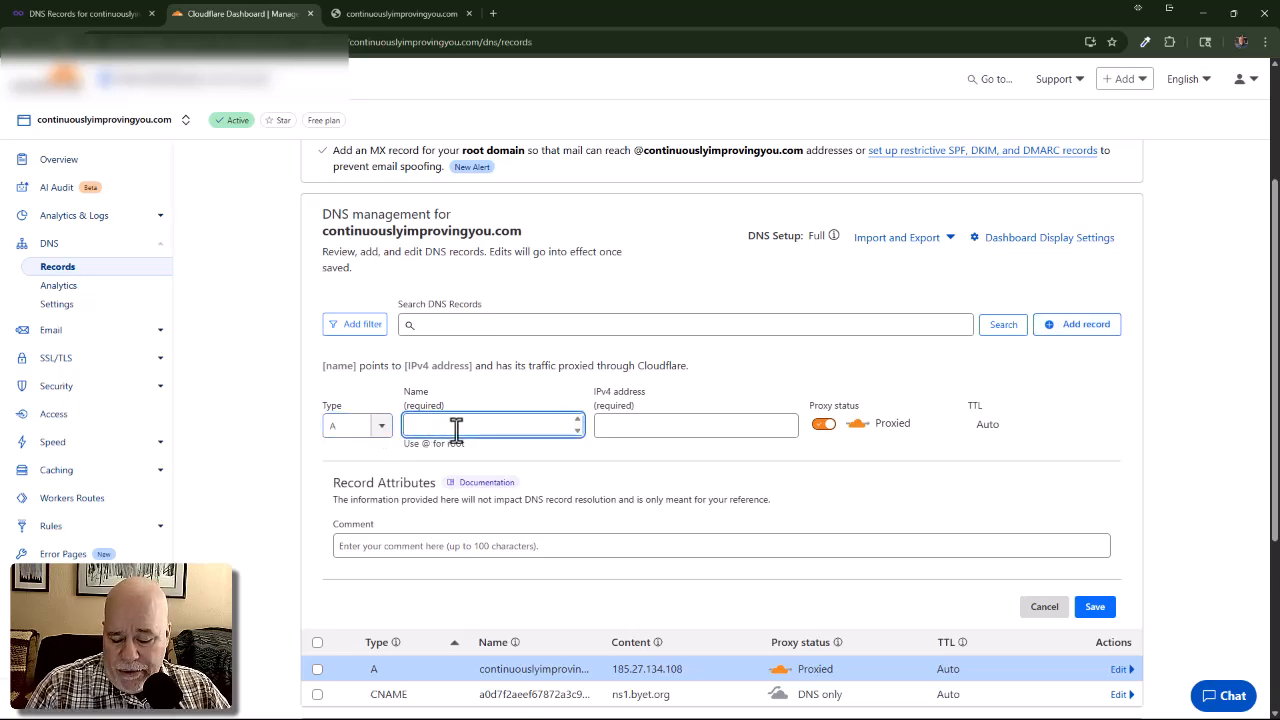
{"action": "key", "text": "ctrl+v"}
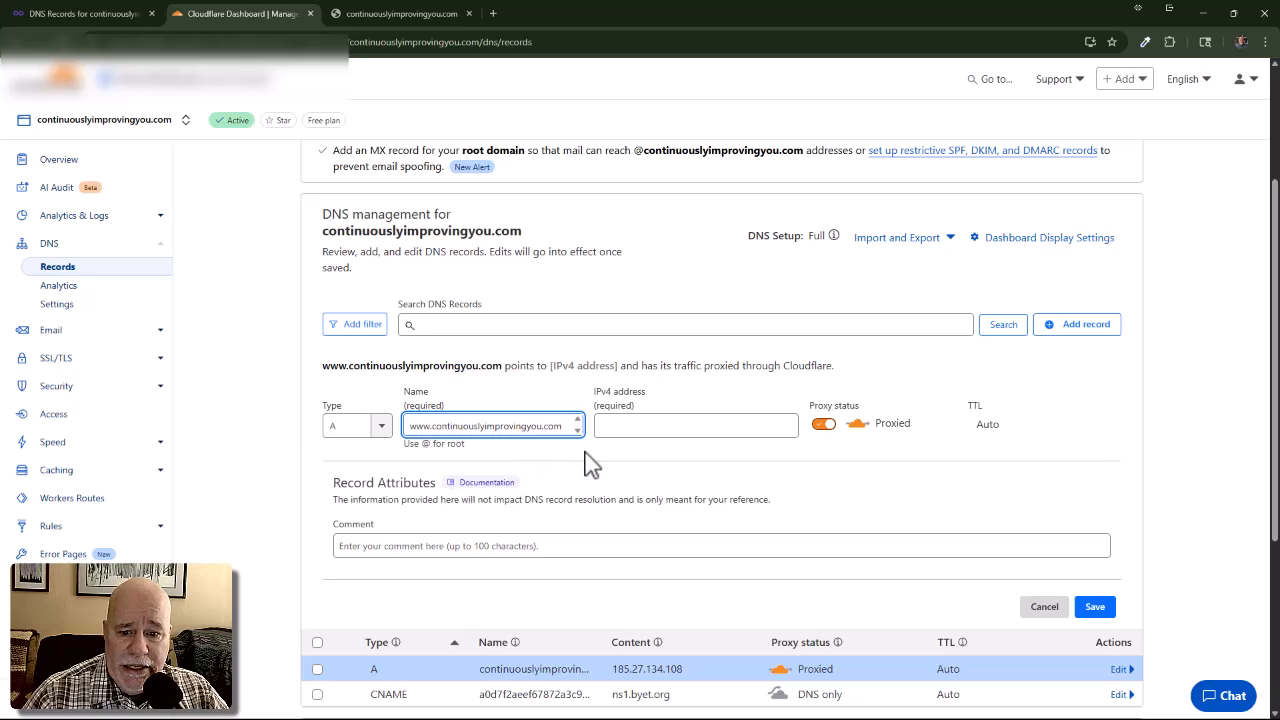
- Copy the www domain's target 185.27.134.108 from InfinityFree into the Cloudflare www A record's IPv4 address and save the record
{"action": "left_click", "coordinate": [97, 12]}
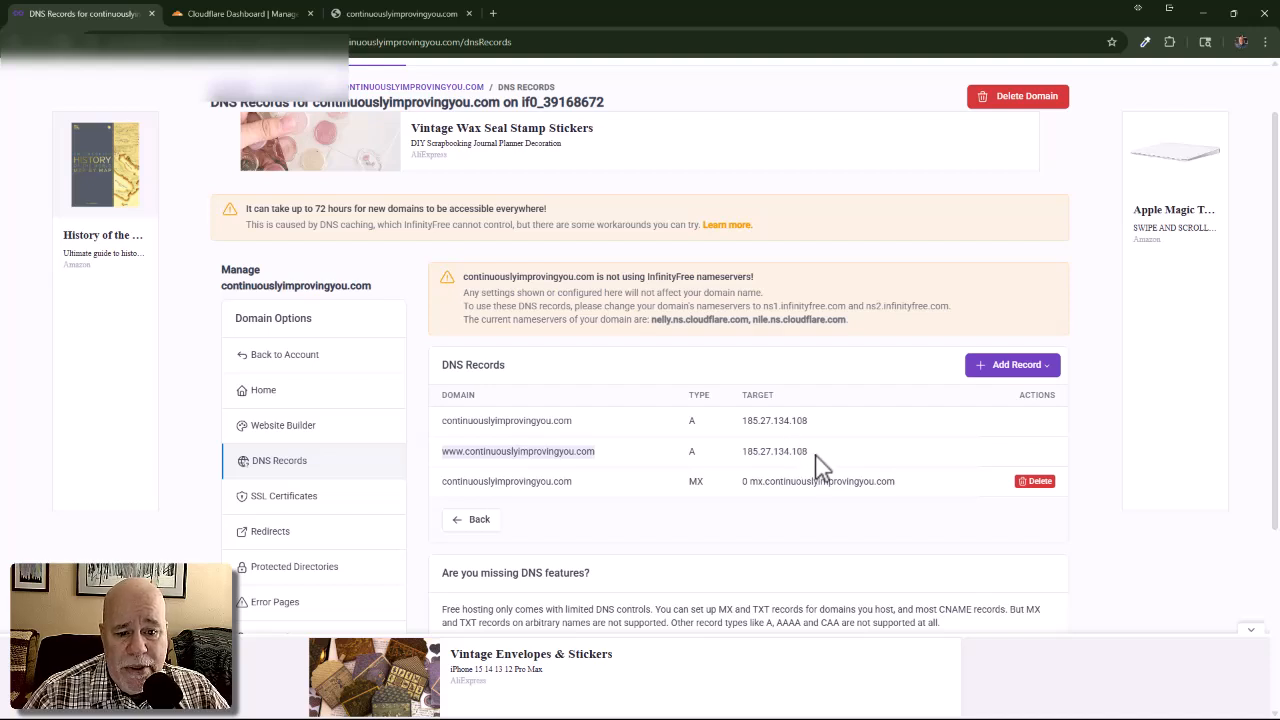
{"action": "left_click_drag", "start_coordinate": [820, 465], "coordinate": [745, 470]}
{"action": "key", "text": "ctrl+c"}
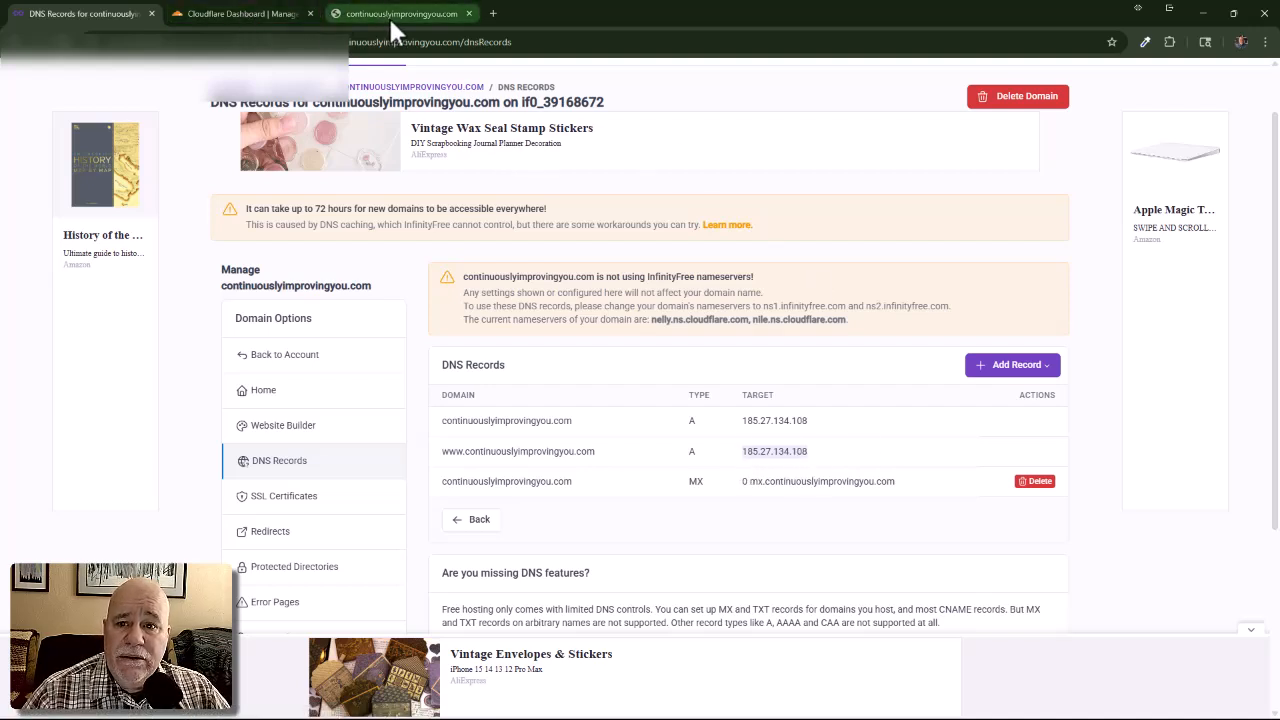
{"action": "left_click", "coordinate": [263, 20]}
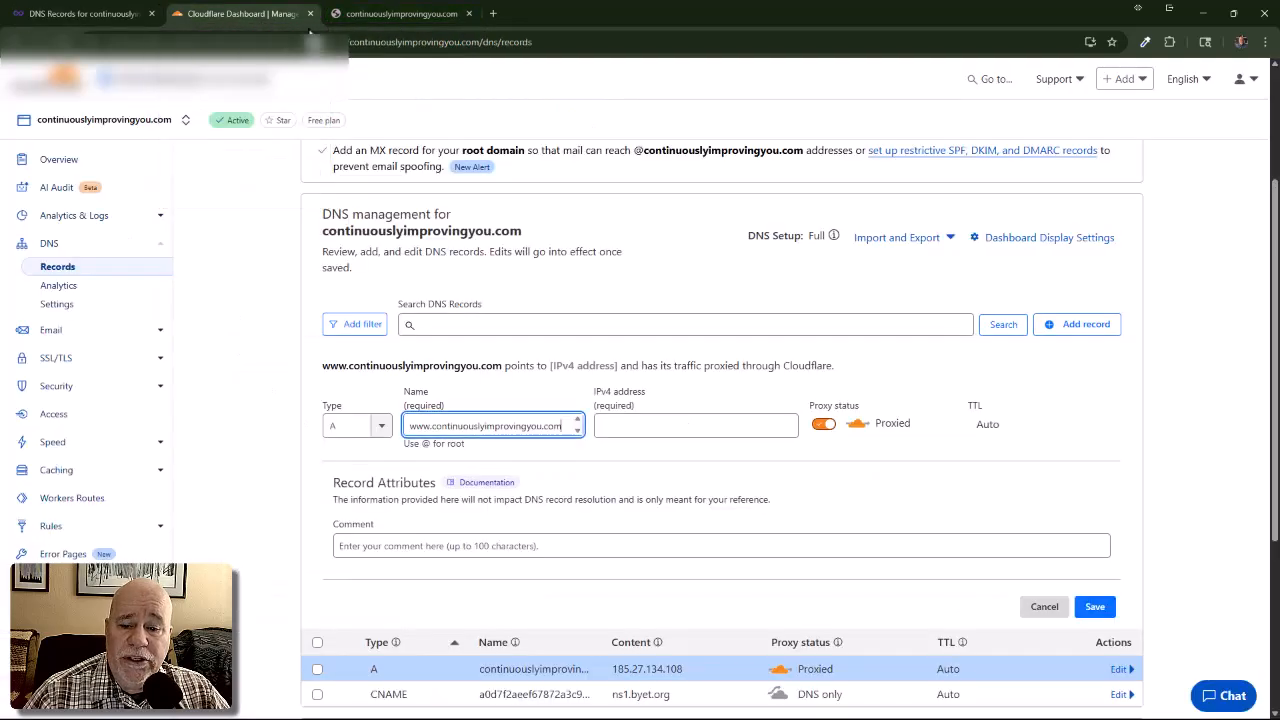
{"action": "left_click", "coordinate": [645, 426]}
{"action": "key", "text": "ctrl+v"}
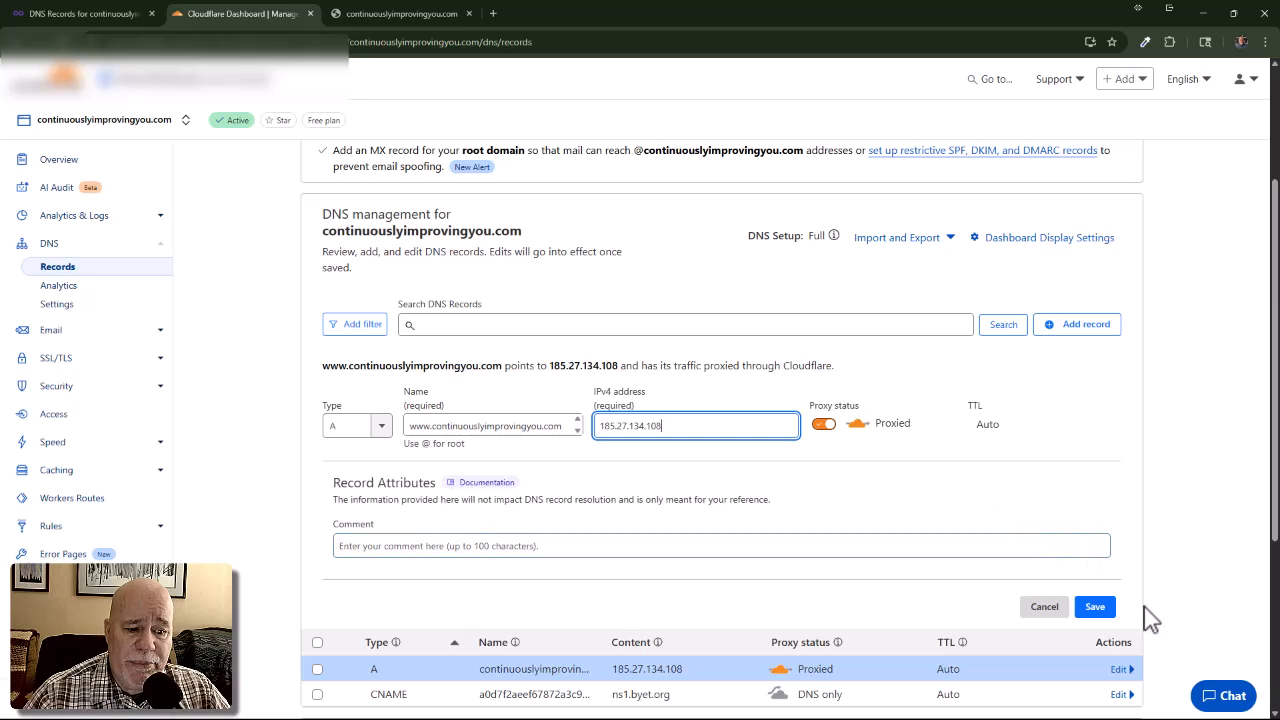
{"action": "left_click", "coordinate": [1095, 606]}
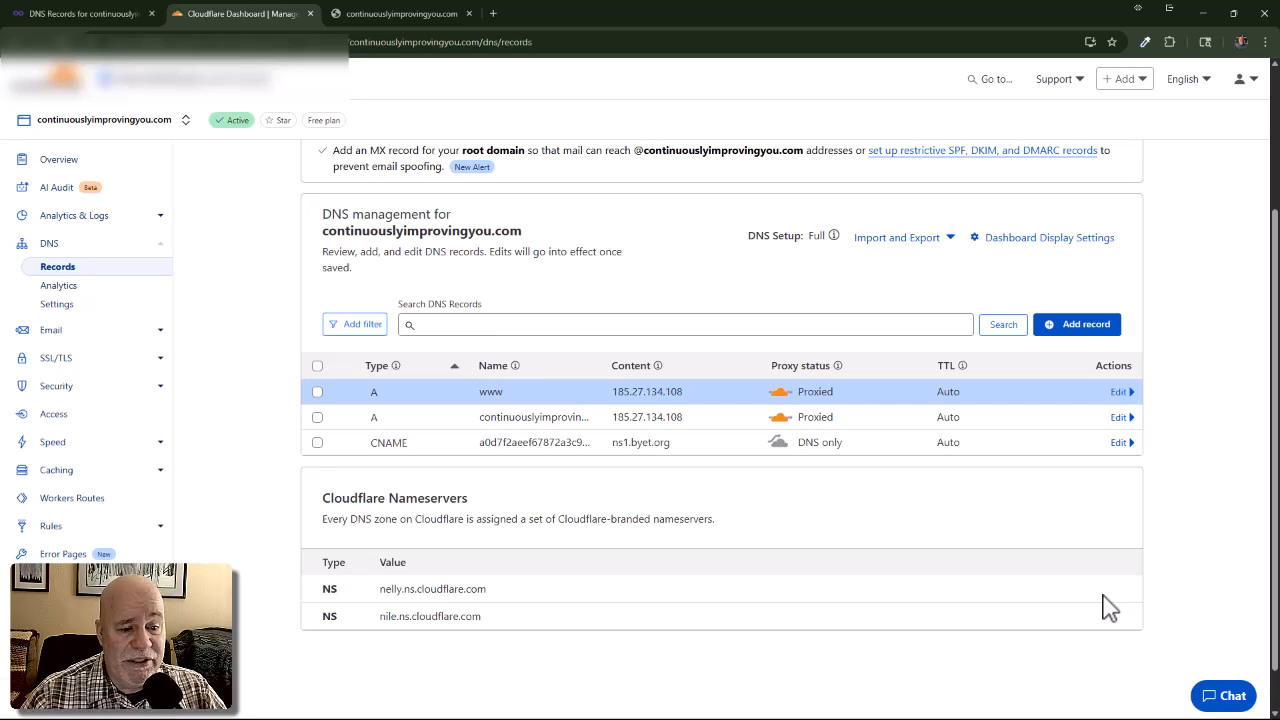
- Reload the continuouslyimprovingyou.com page to check whether the site is reachable
{"action": "left_click", "coordinate": [419, 13]}
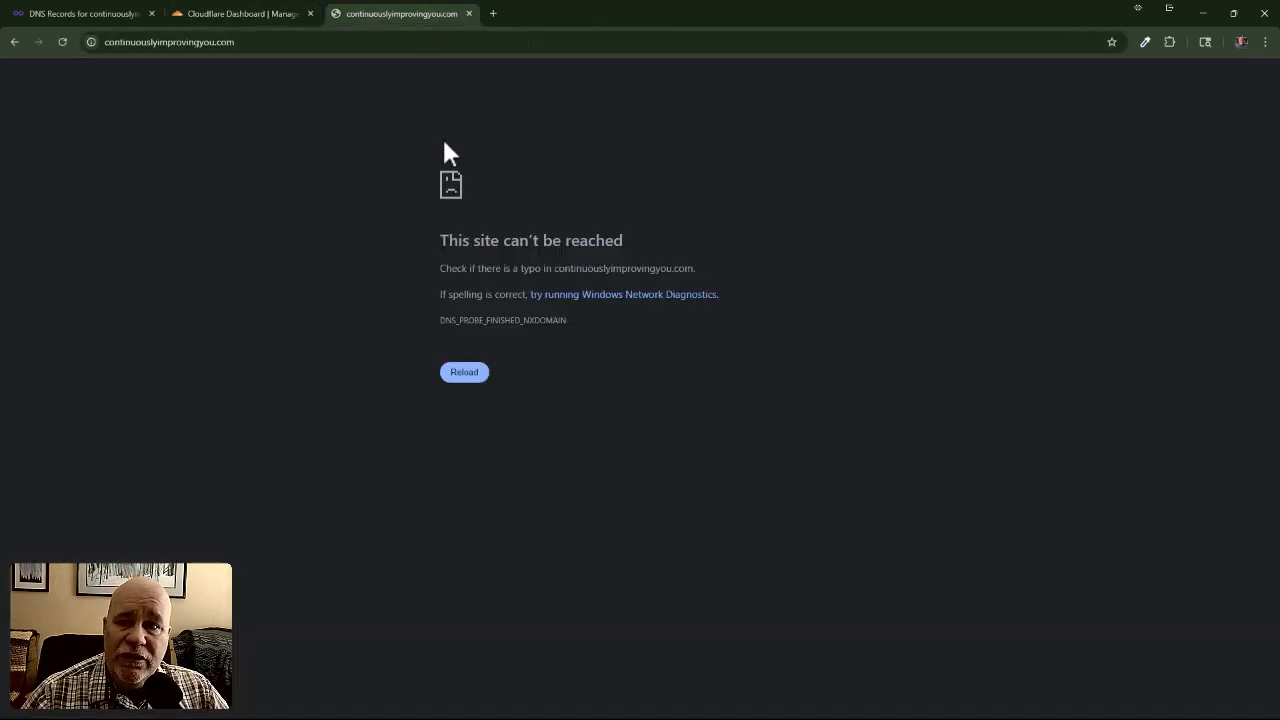
{"action": "left_click", "coordinate": [62, 42]}
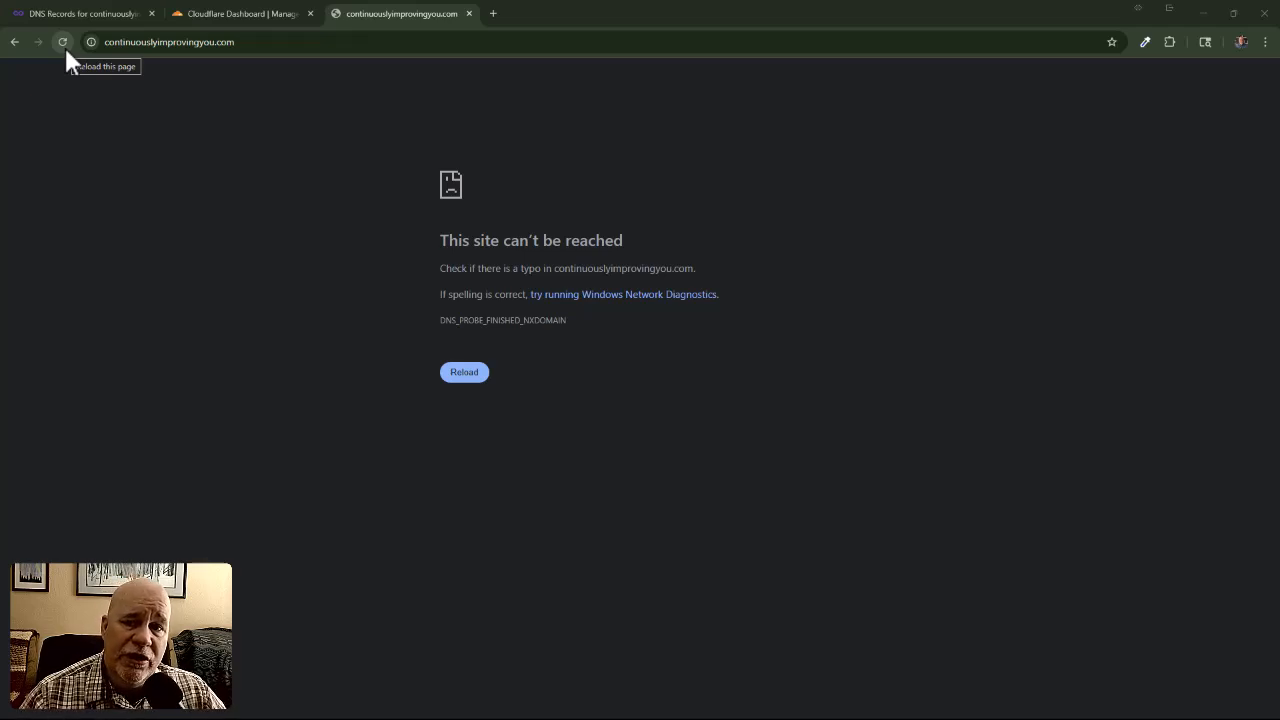
{"action": "left_click", "coordinate": [64, 44]}
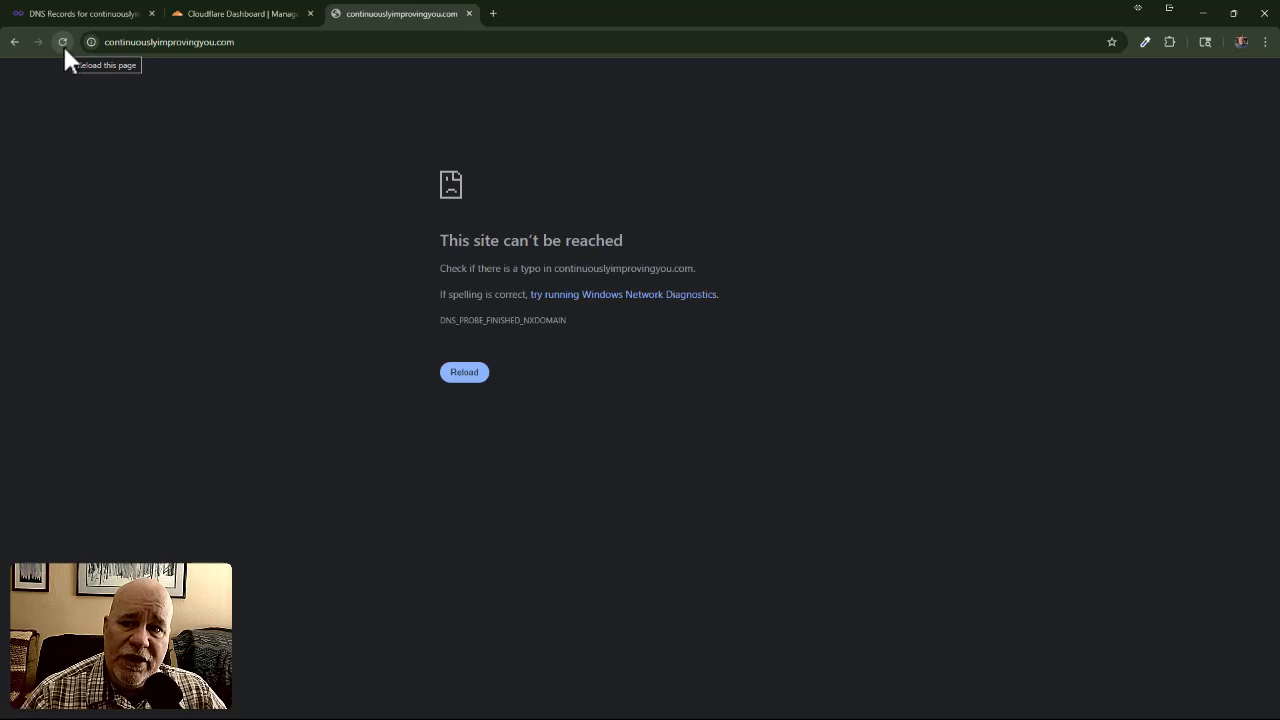
{"action": "left_click", "coordinate": [188, 13]}
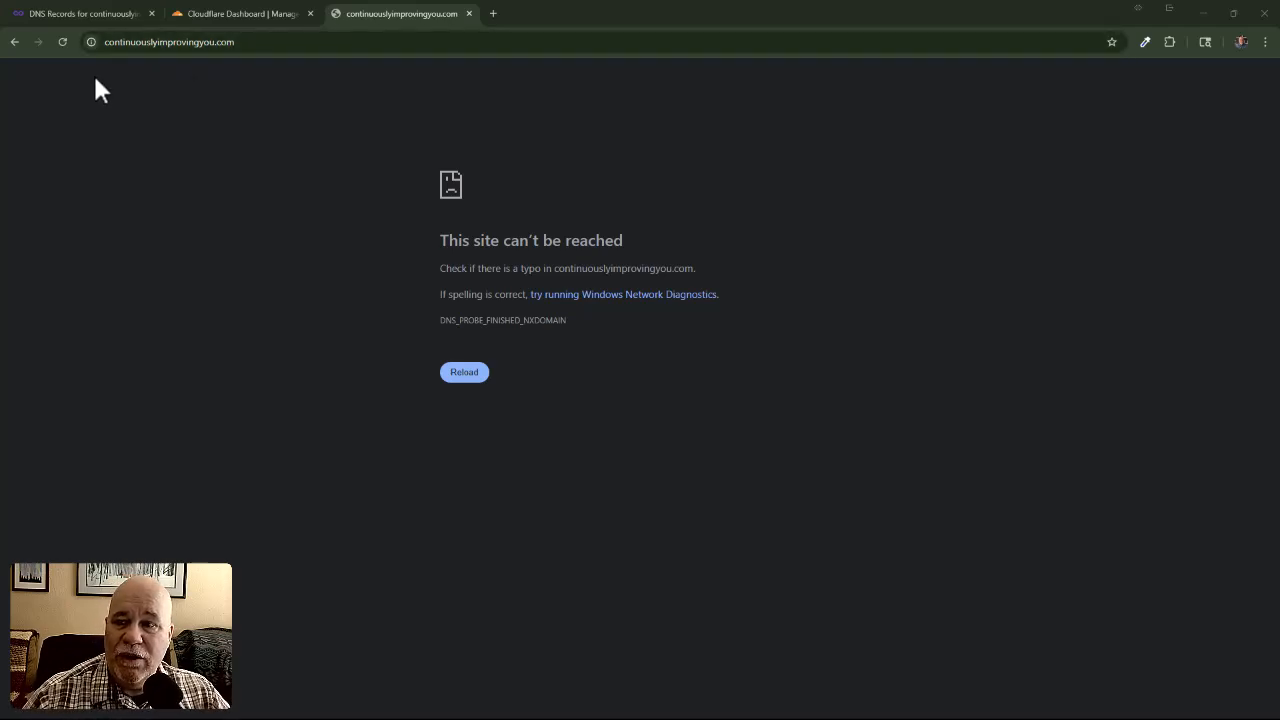
{"action": "left_click", "coordinate": [67, 46]}
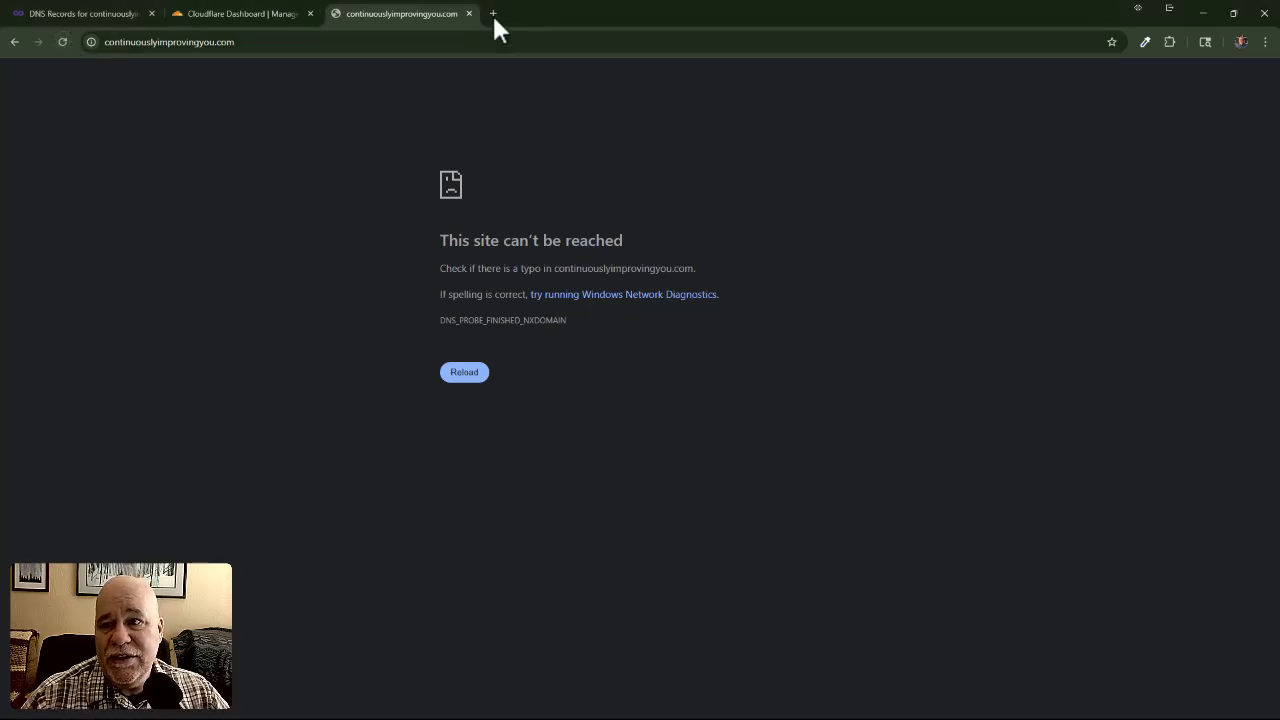
{"action": "left_click", "coordinate": [324, 44]}
{"action": "double_click", "coordinate": [325, 43]}
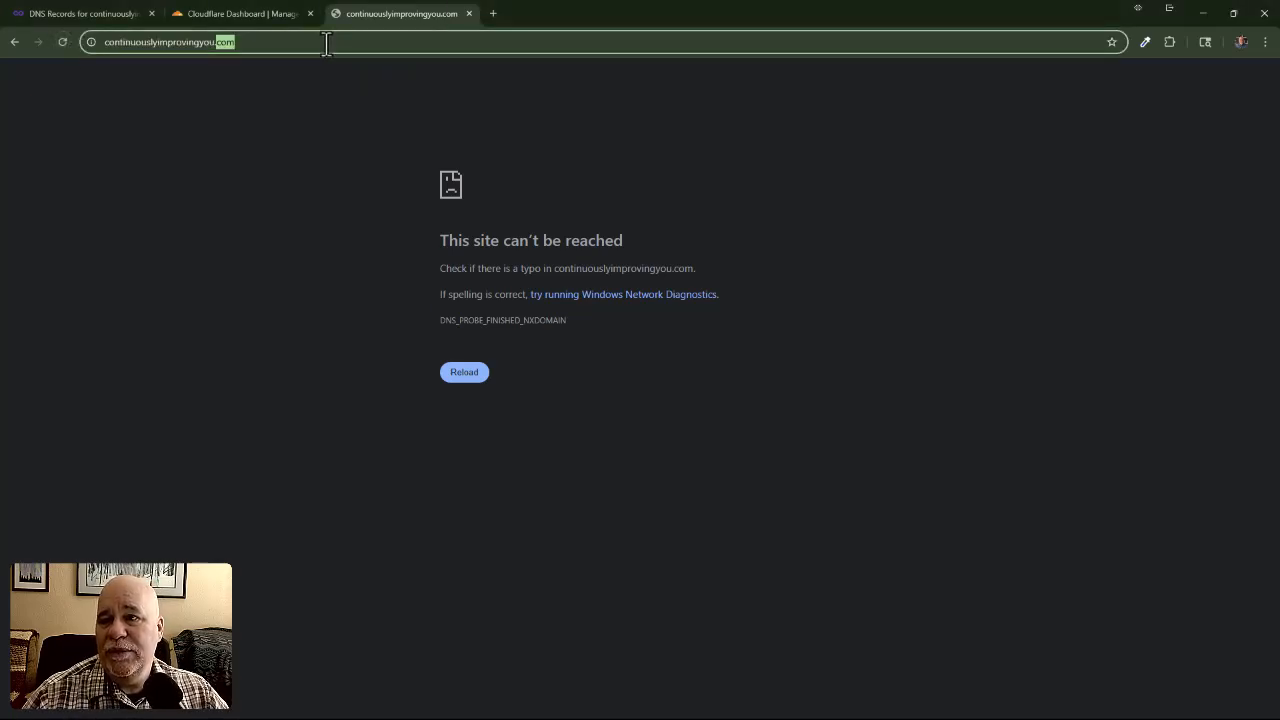
{"action": "left_click", "coordinate": [1265, 41]}
{"action": "left_click", "coordinate": [1181, 105]}
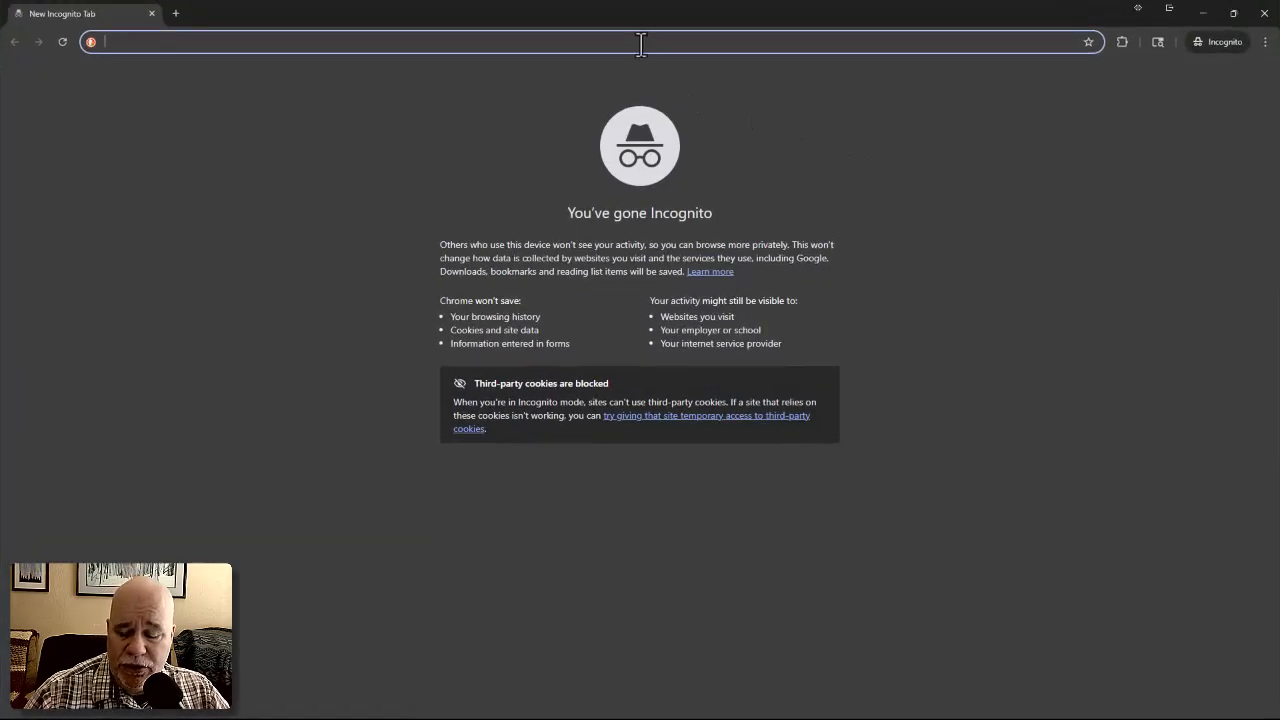
{"action": "type", "text": "http://continuouslyimprovingyou.com/?i=1"}
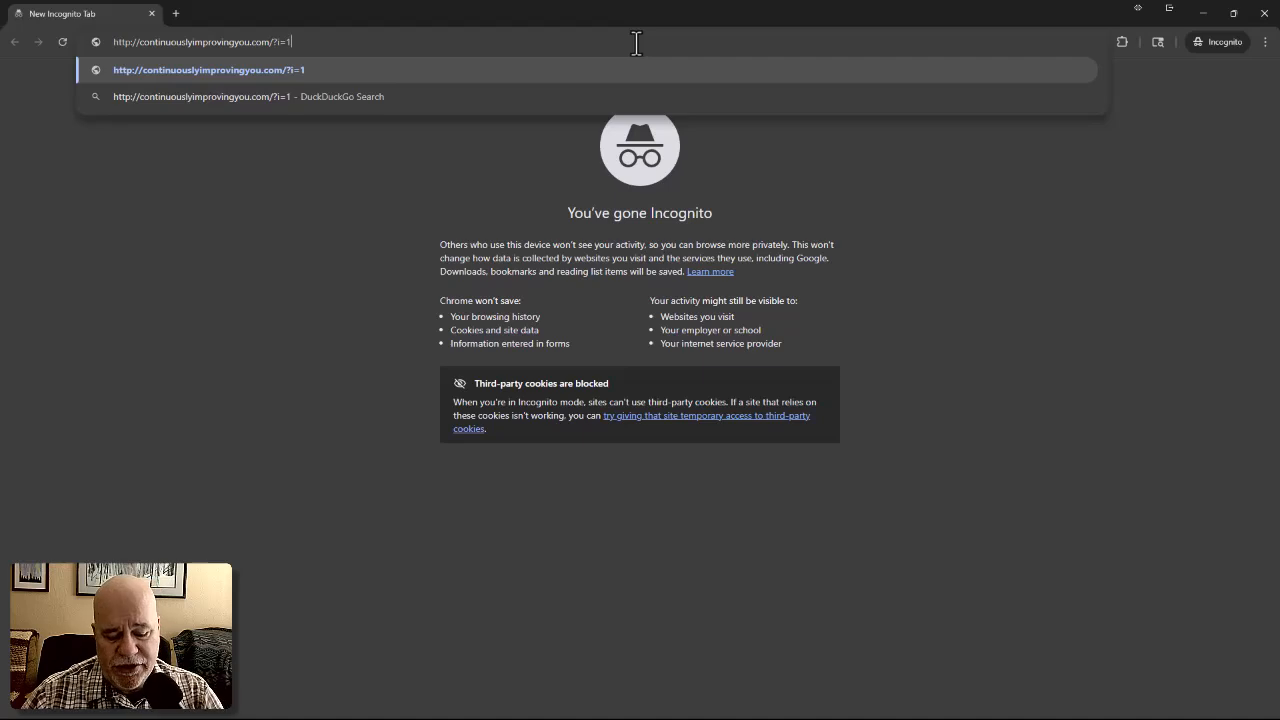
{"action": "key", "text": "BackSpace"}
{"action": "key", "text": "BackSpace"}
{"action": "key", "text": "BackSpace"}
{"action": "key", "text": "BackSpace"}
{"action": "key", "text": "Return"}
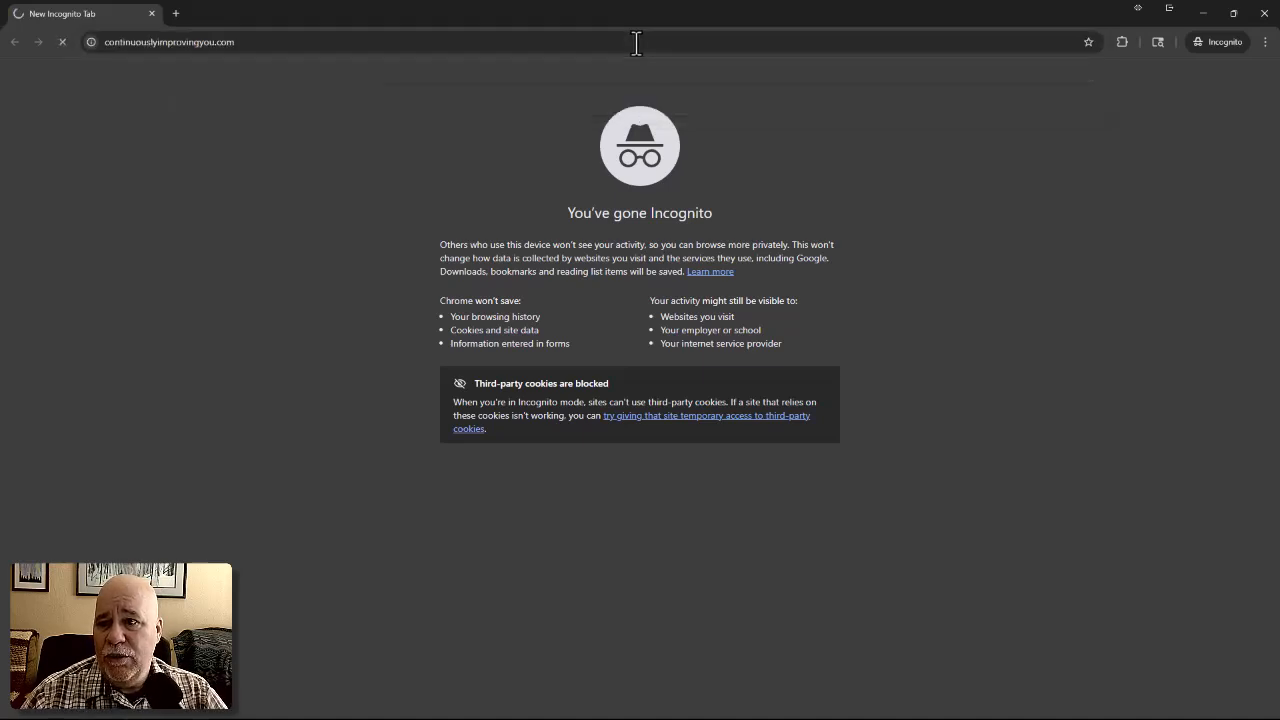